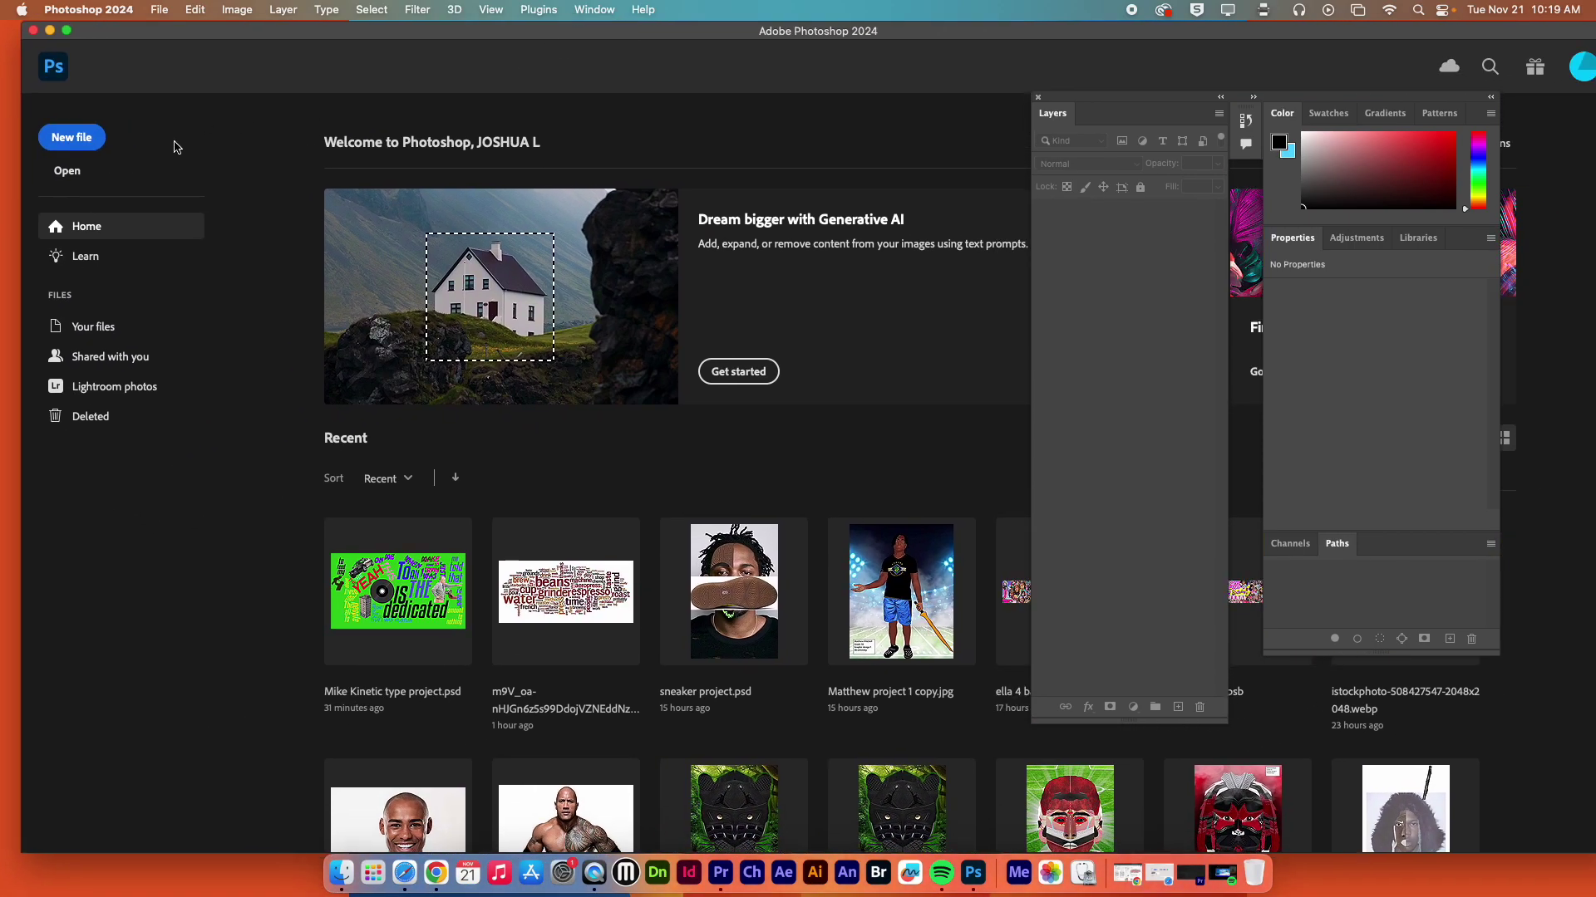
- Create a new HDTV 1080p document, 1920 × 1080 px at 300 ppi, with a white background
left_click(69, 138)
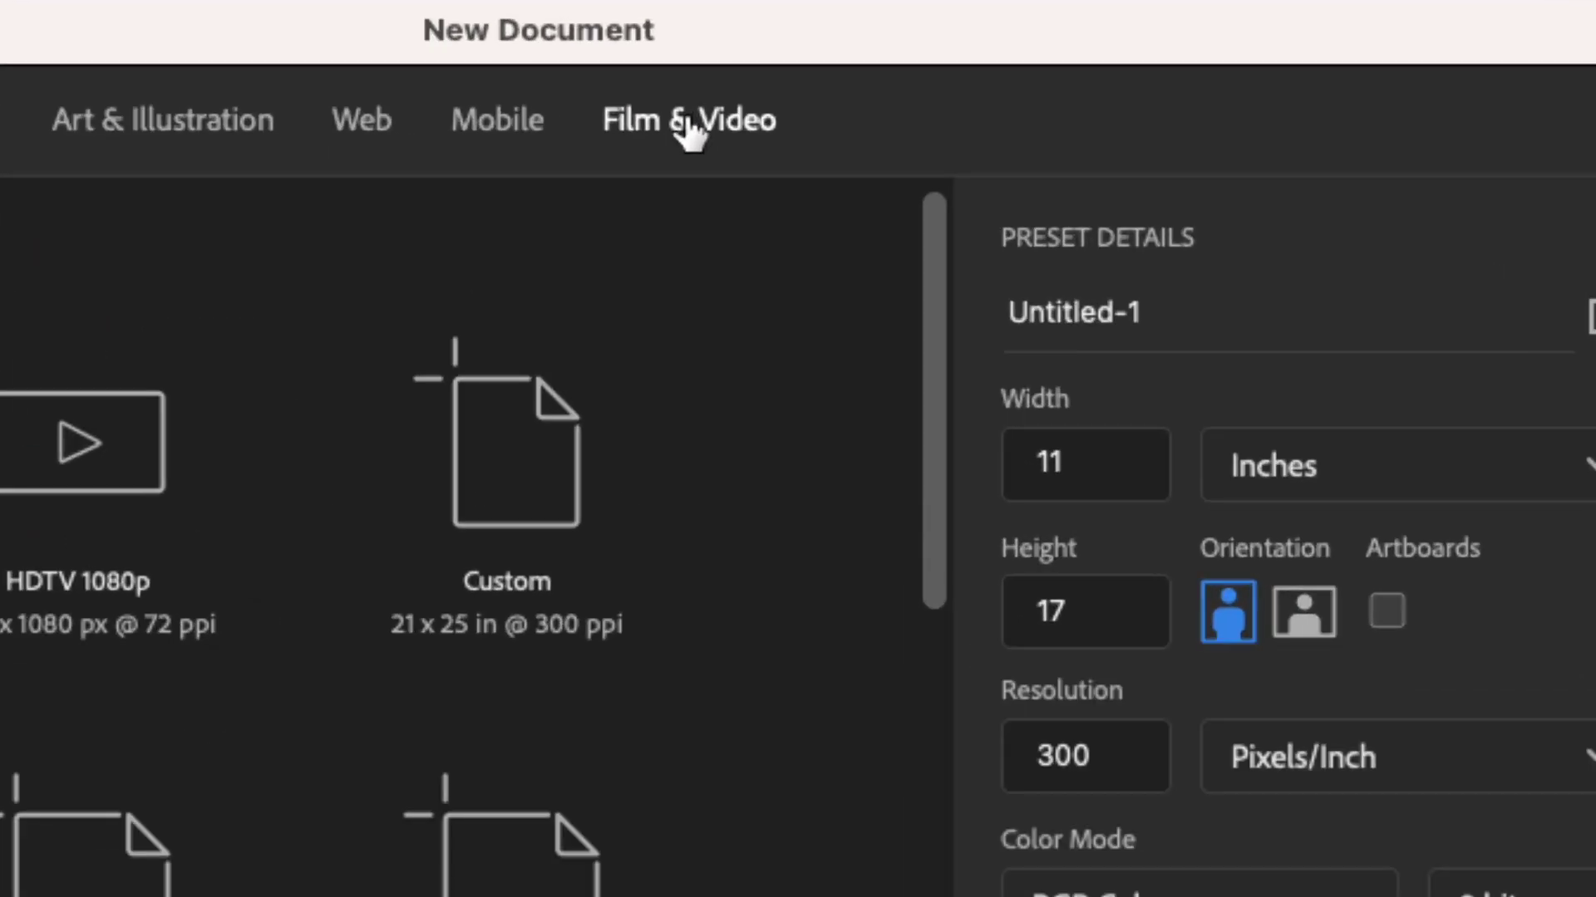
left_click(688, 131)
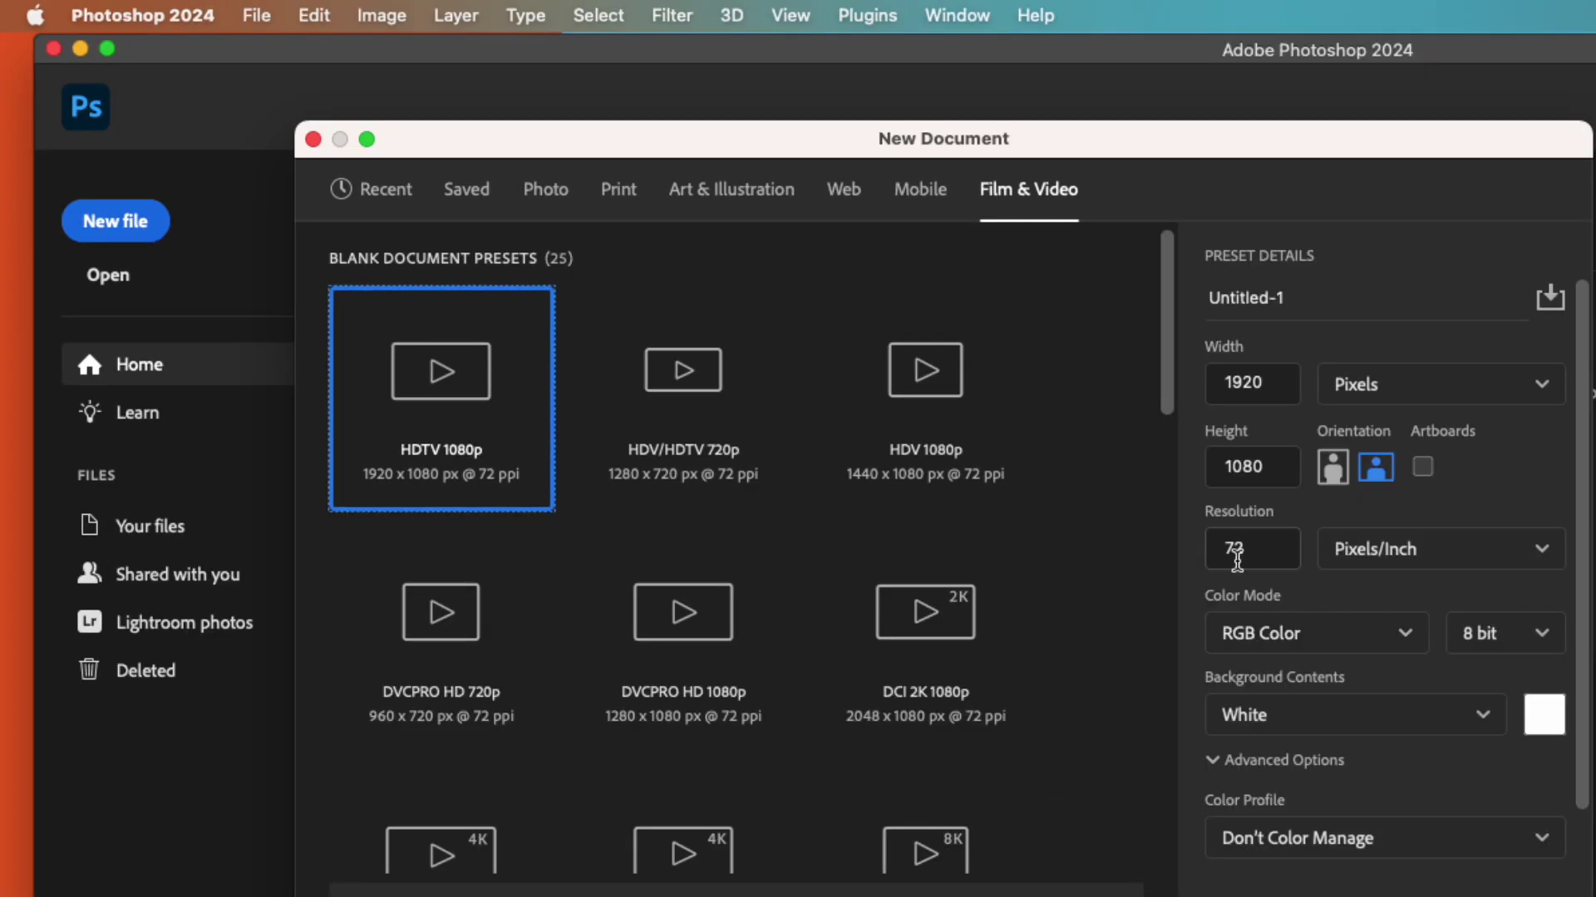
left_click(1205, 549)
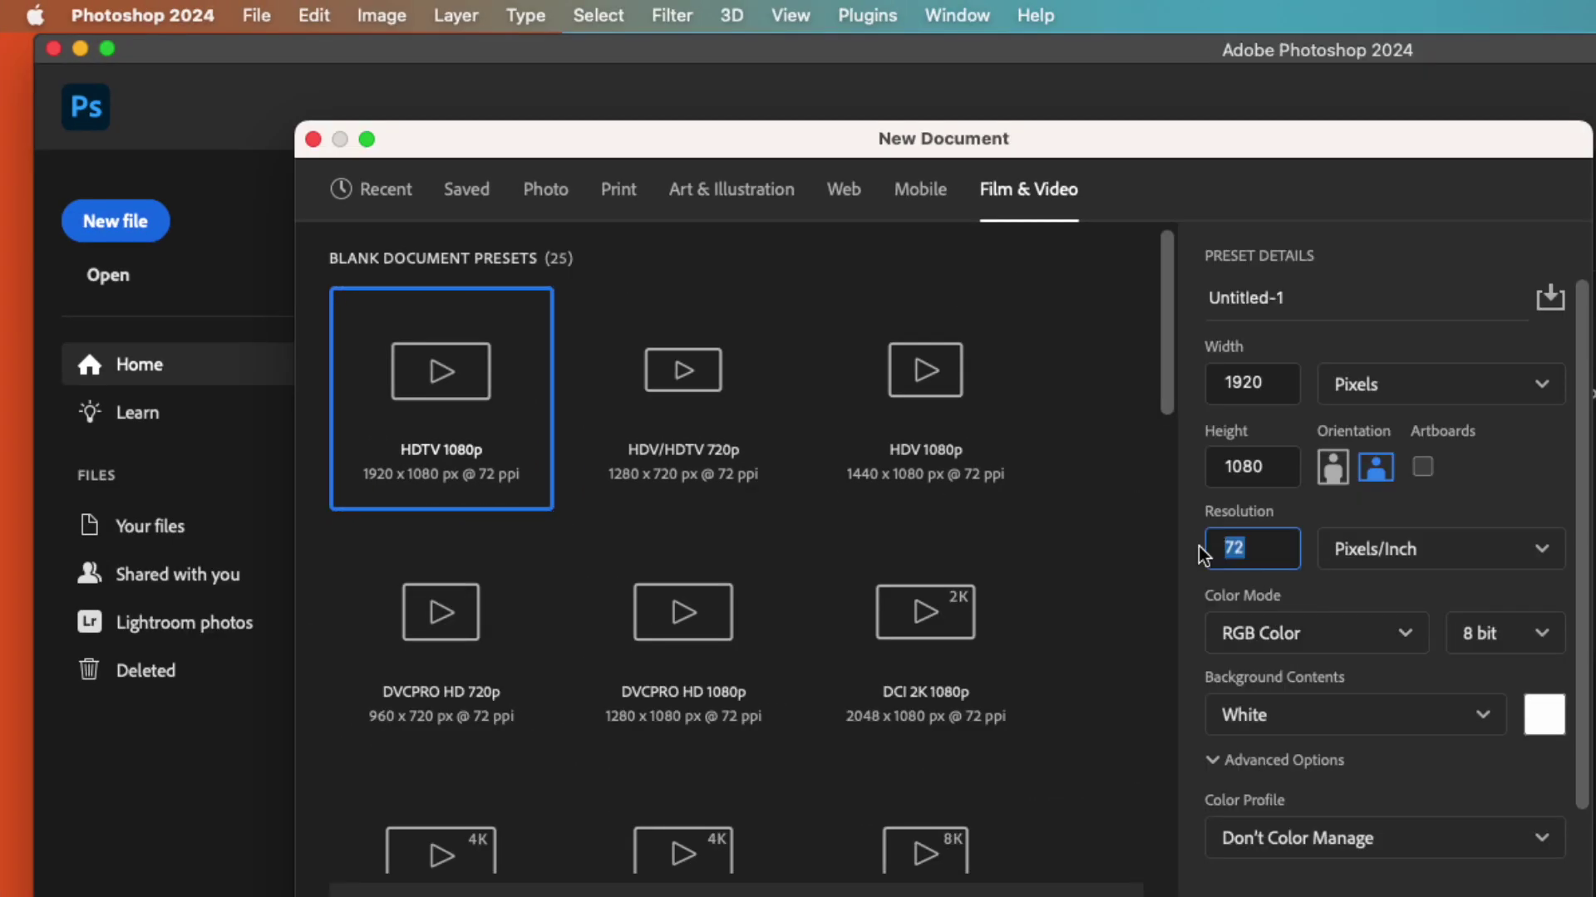
type("300")
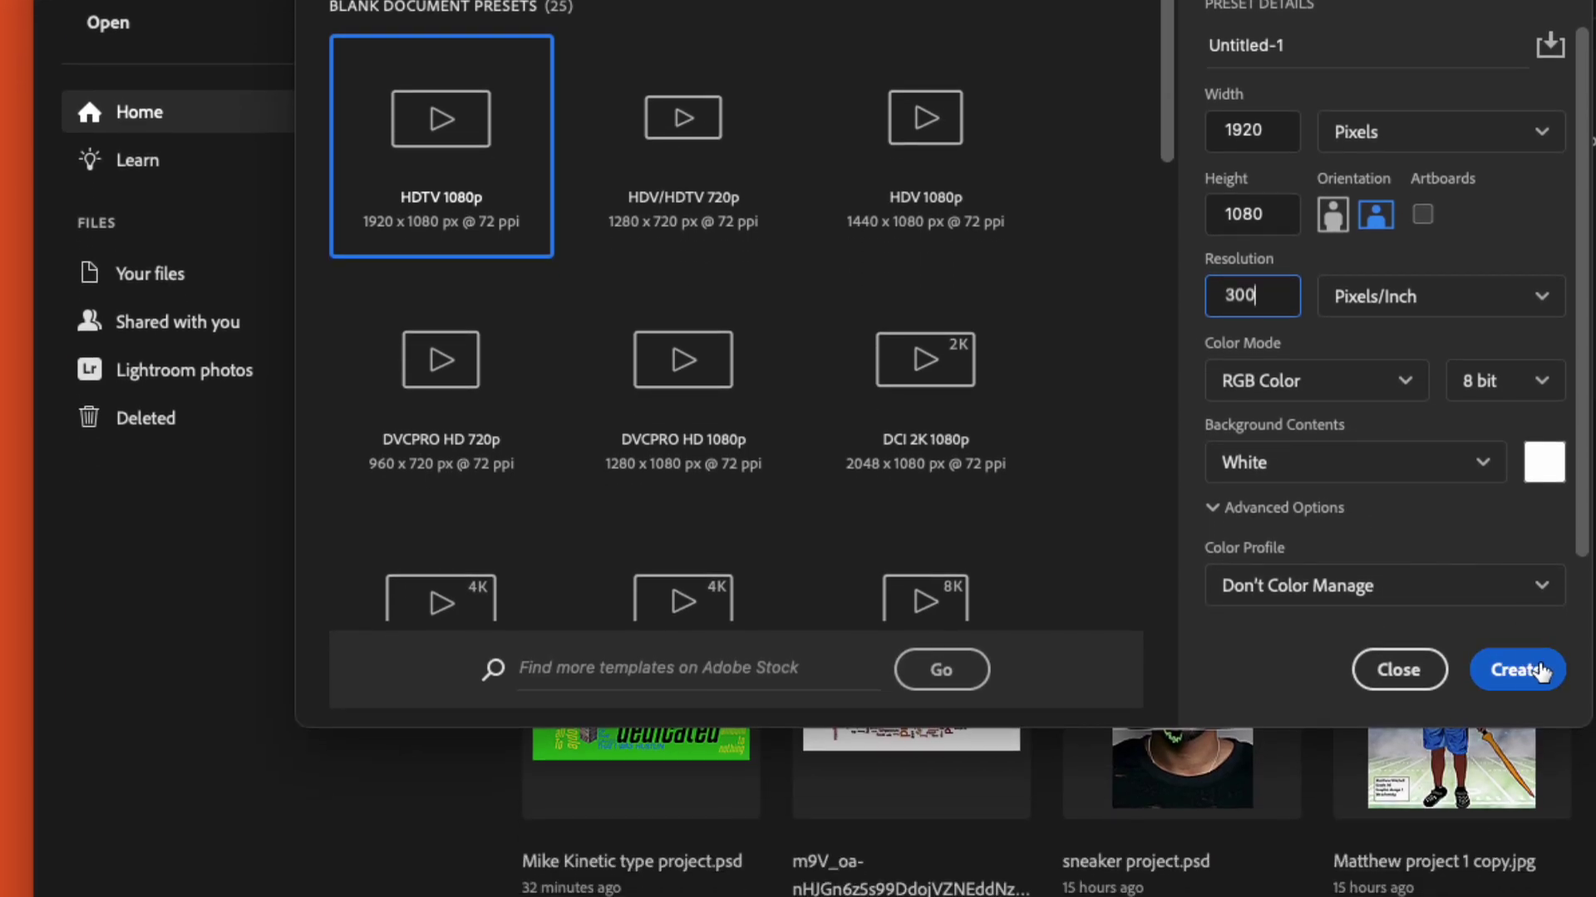
left_click(1540, 671)
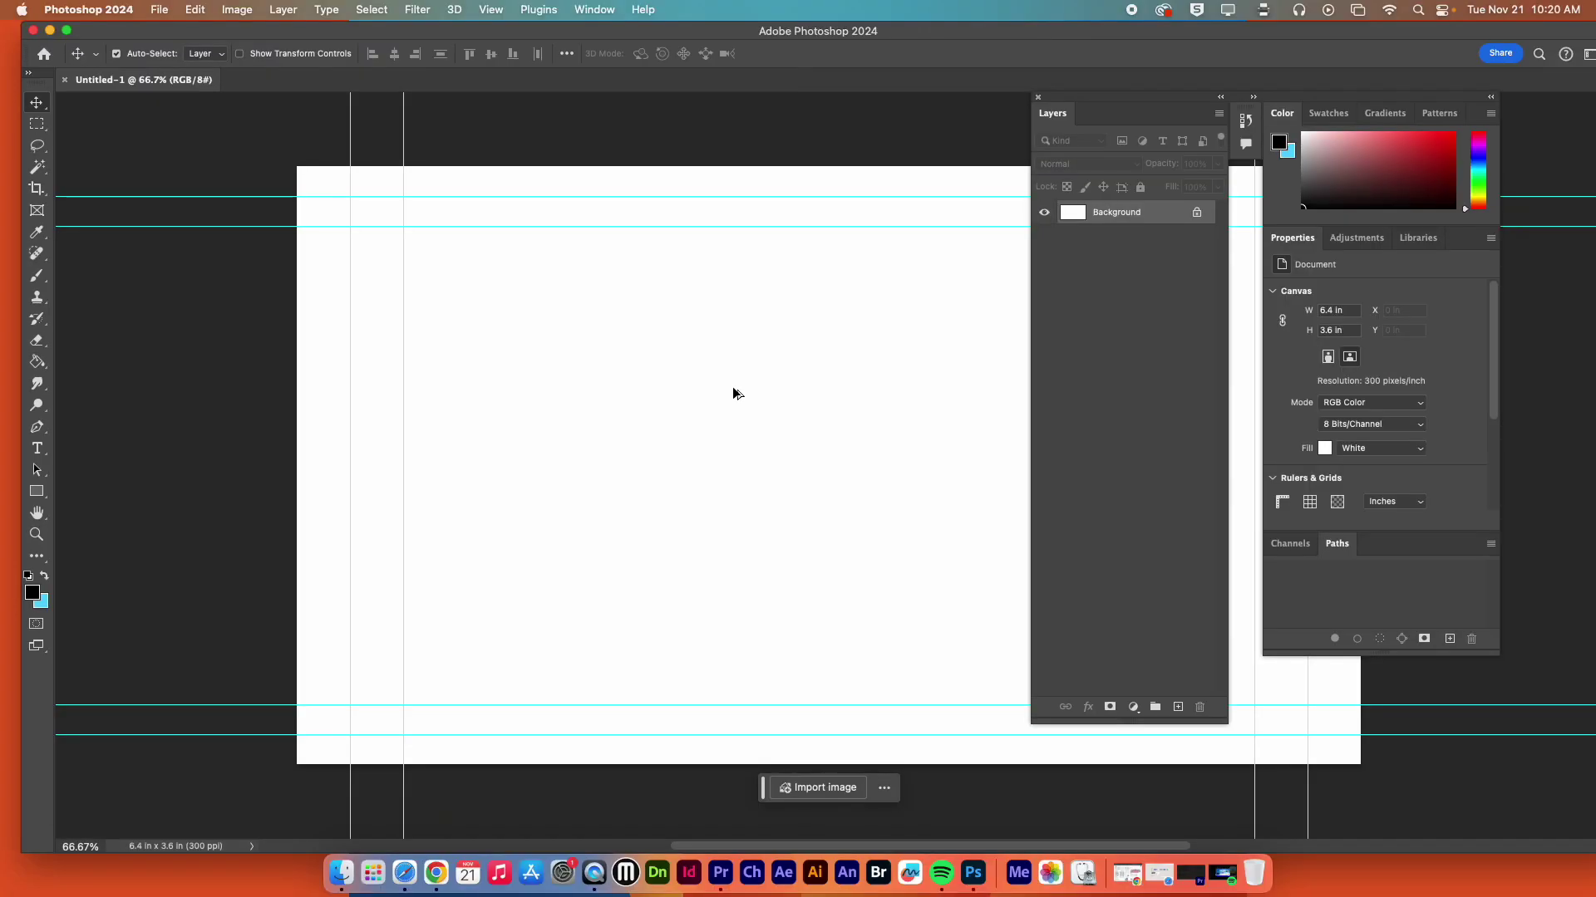
- Reset the Essentials workspace and float a taller Layers panel over the canvas
left_click_drag(1045, 98, 968, 173)
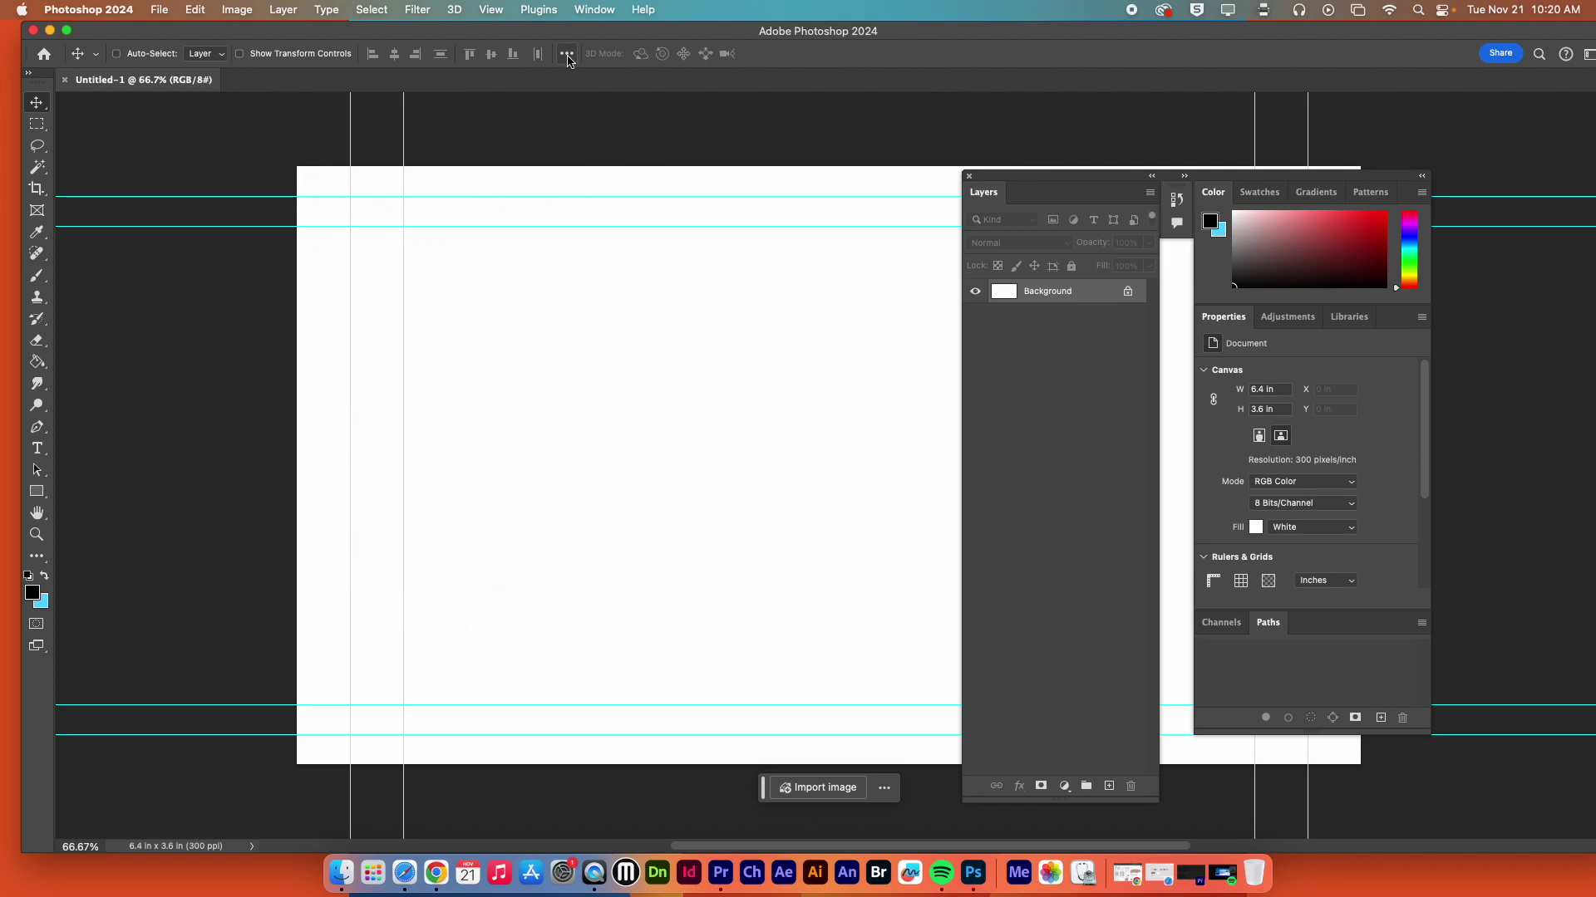
left_click(596, 9)
mouse_move(602, 49)
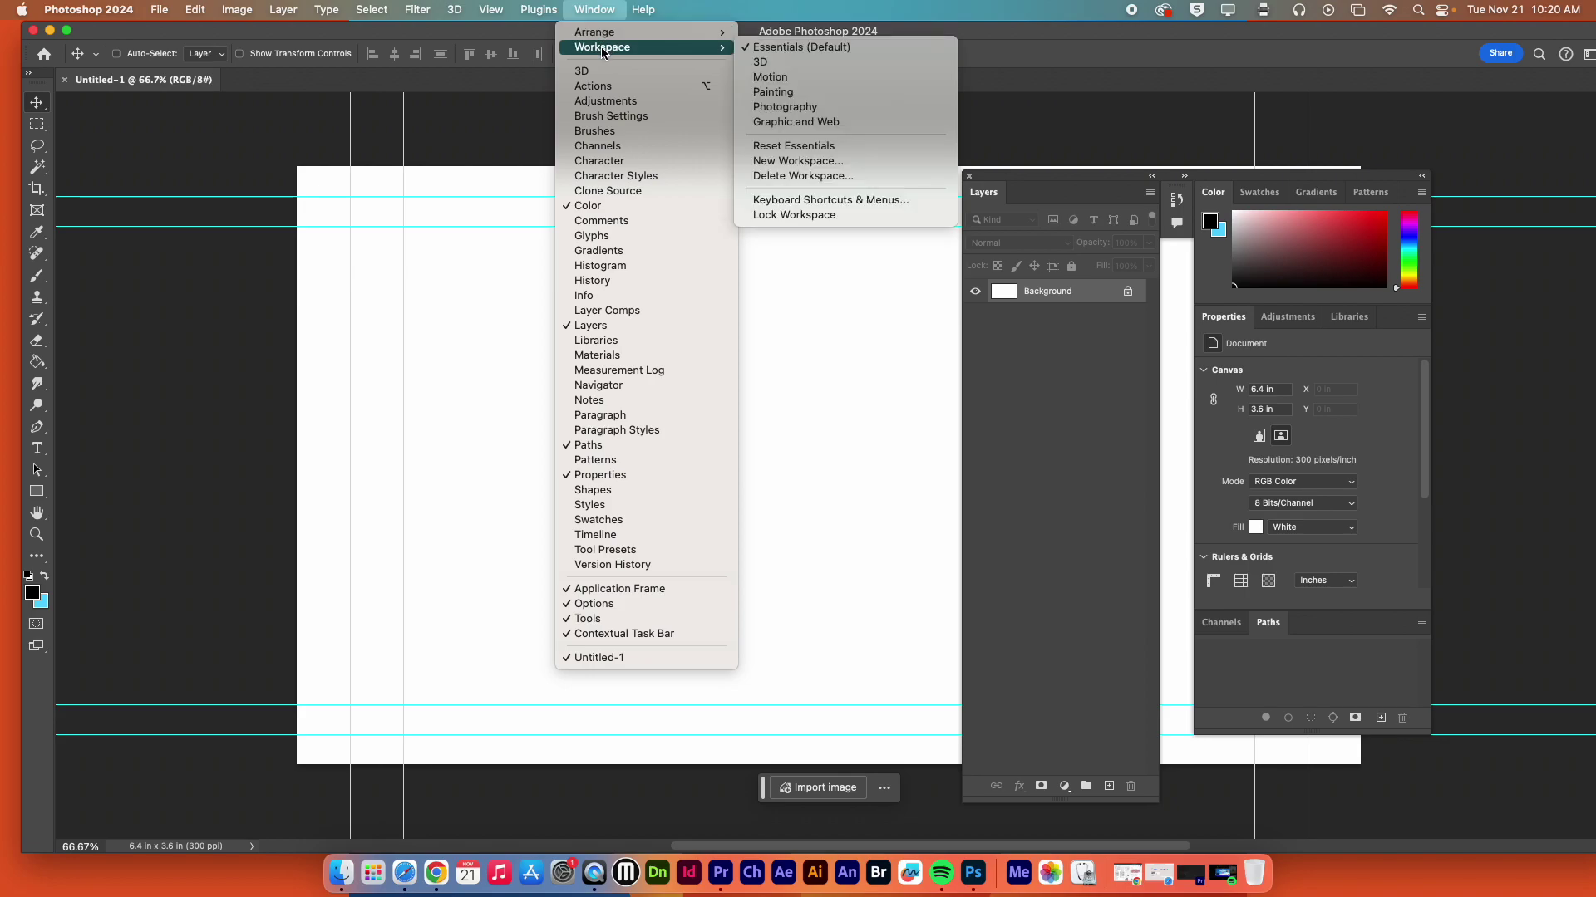
left_click(823, 145)
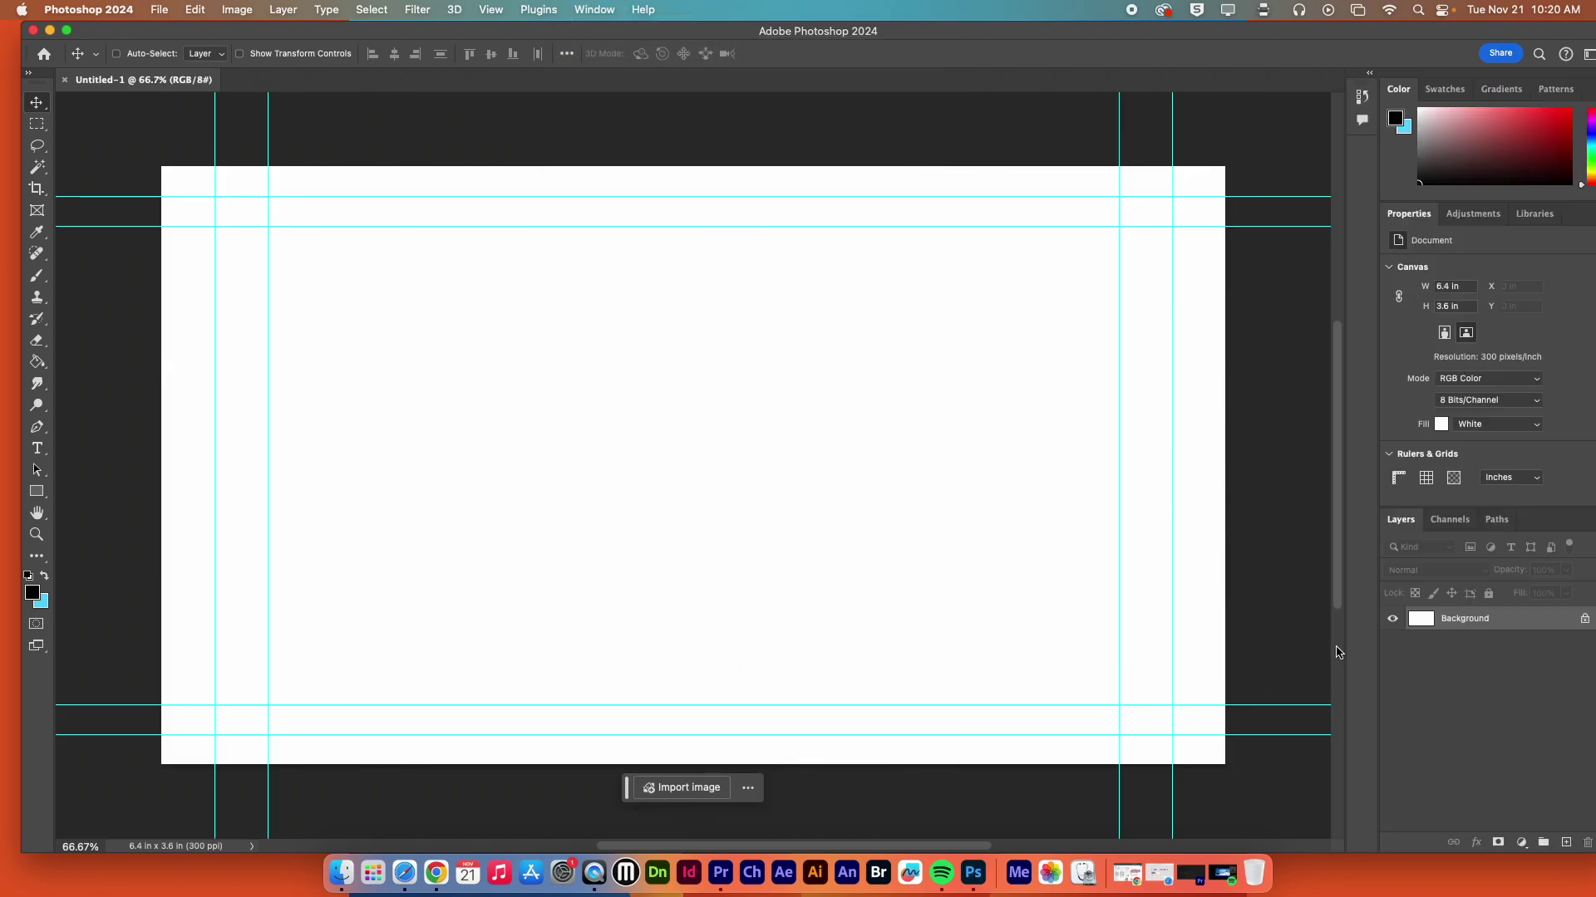
left_click_drag(1410, 530, 1108, 211)
left_click_drag(1244, 405, 1288, 572)
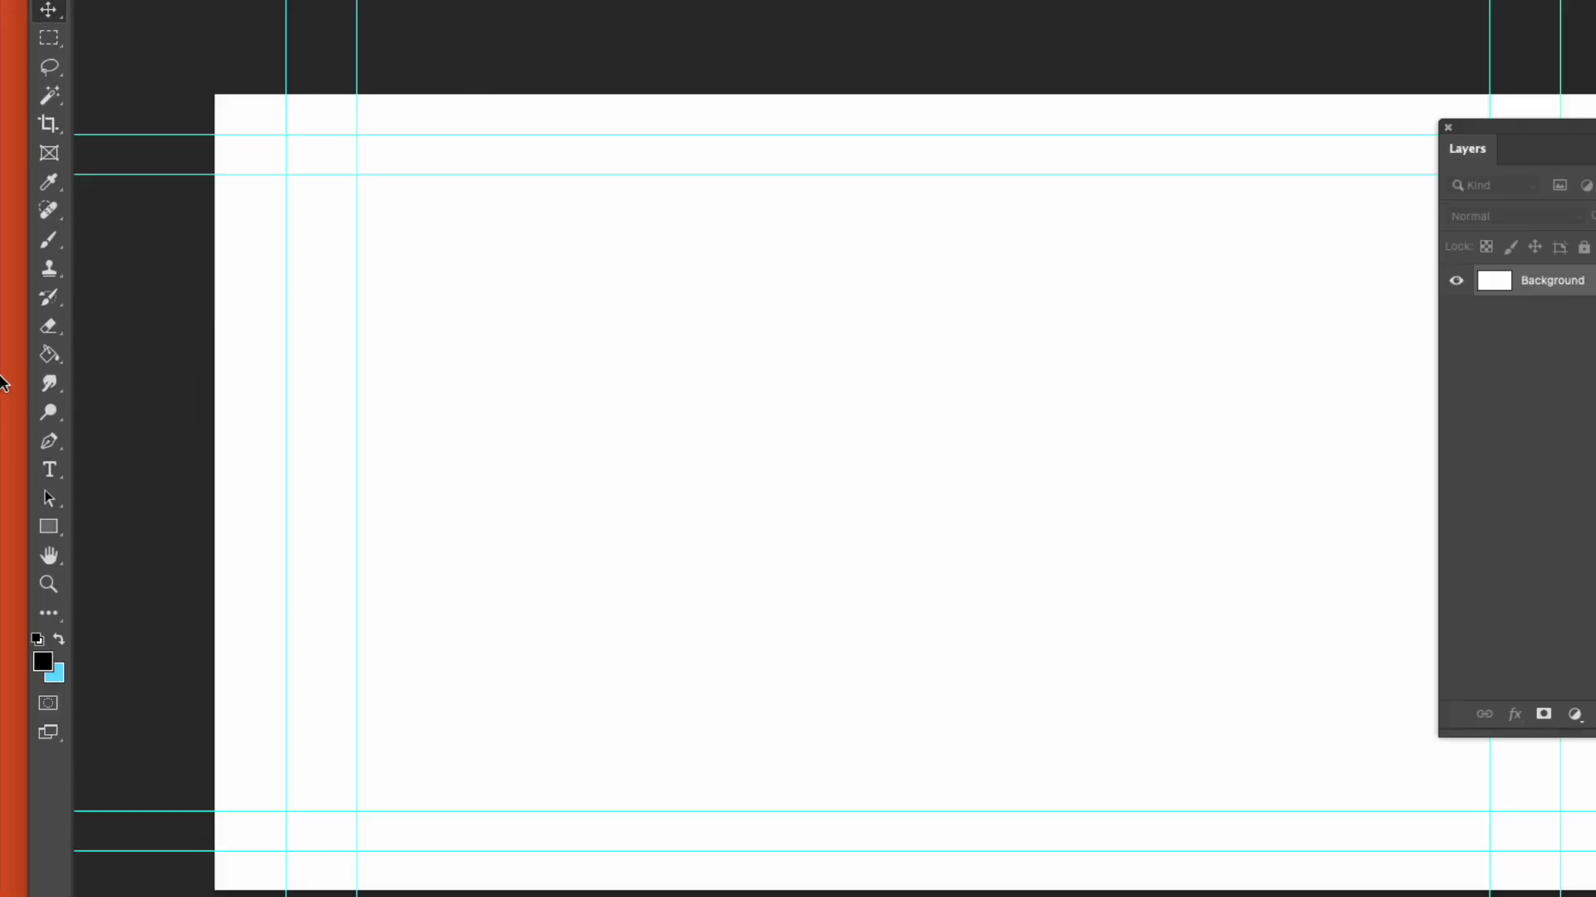
- Set the foreground colour to purple 9c4ffb and Paint Bucket fill the whole canvas
left_click(80, 347)
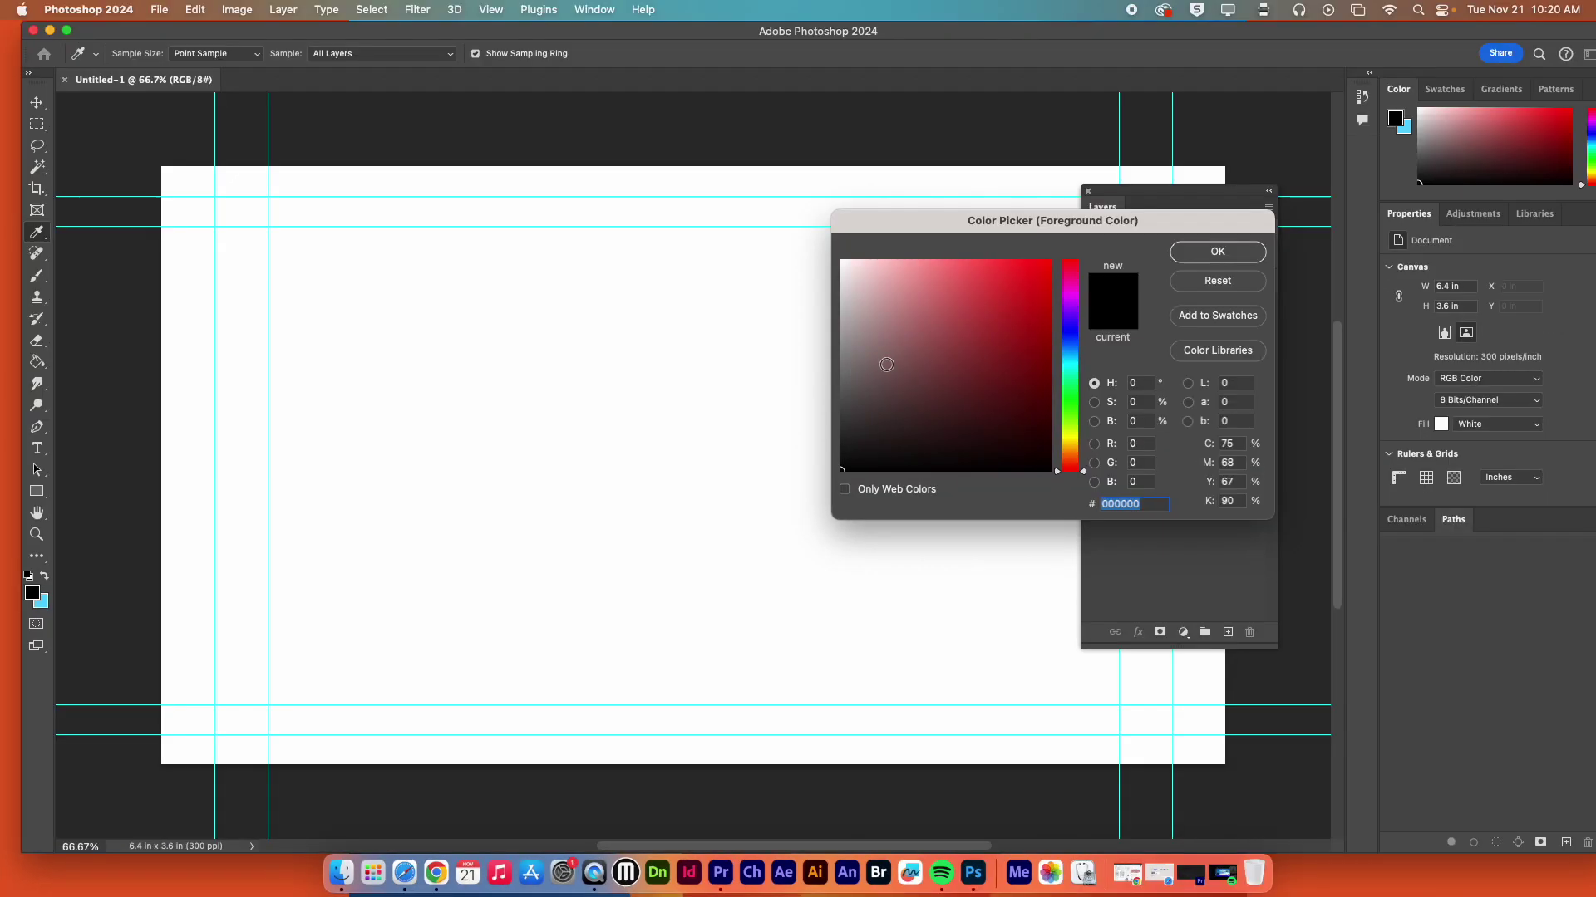
left_click_drag(1039, 221, 801, 240)
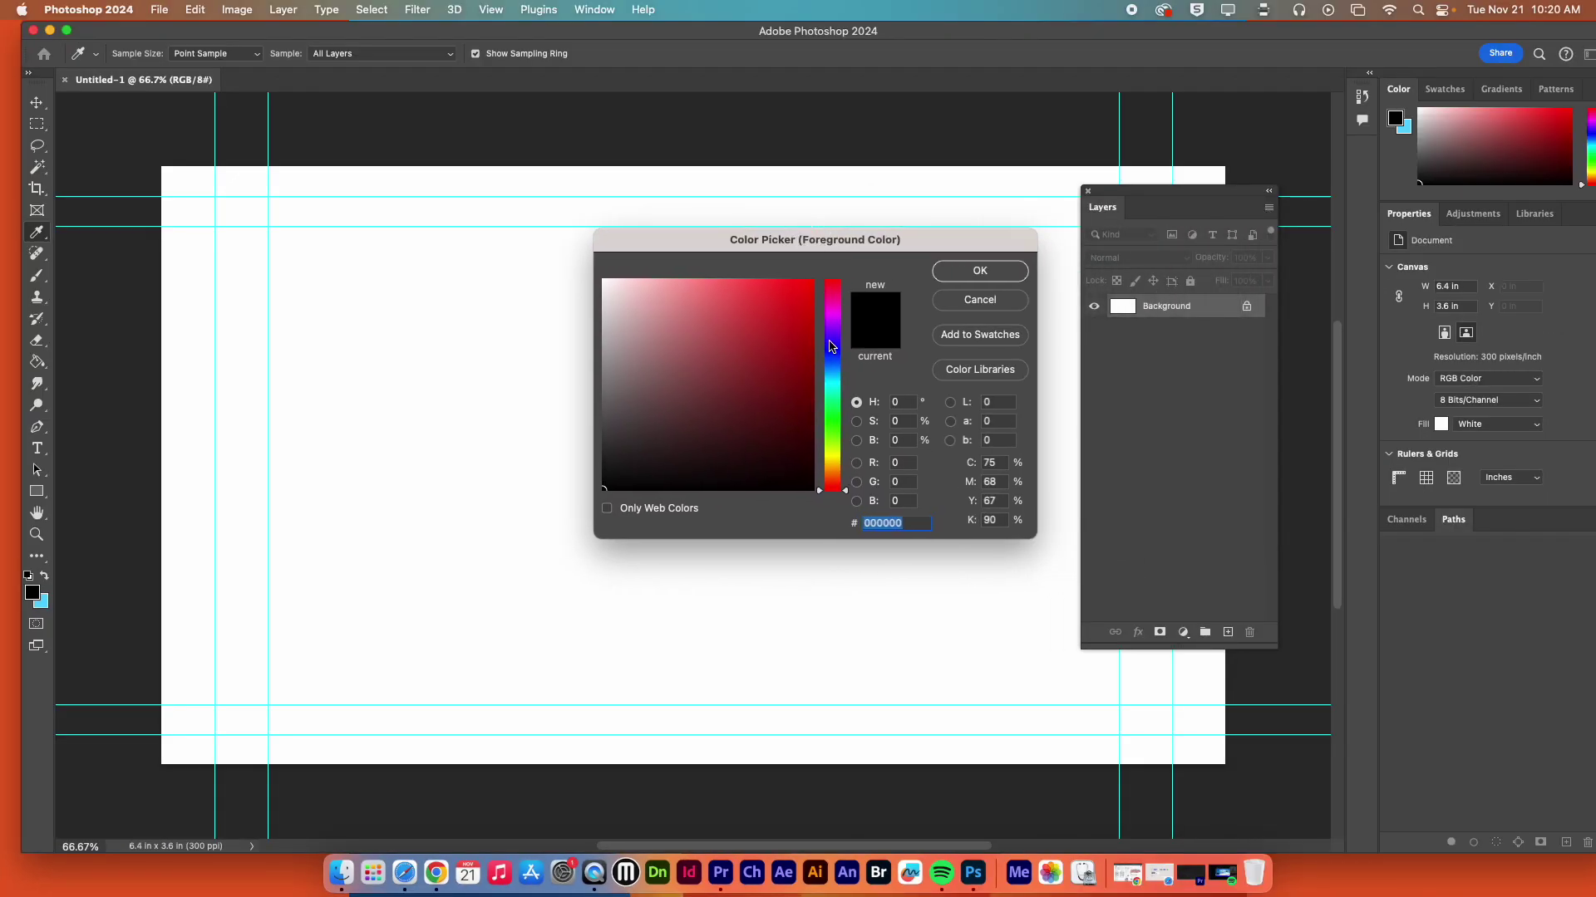
mouse_move(831, 346)
left_mouse_down()
mouse_move(840, 449)
mouse_move(832, 334)
left_mouse_up()
mouse_move(758, 311)
left_mouse_down()
mouse_move(769, 350)
mouse_move(814, 294)
left_mouse_up()
left_click(747, 282)
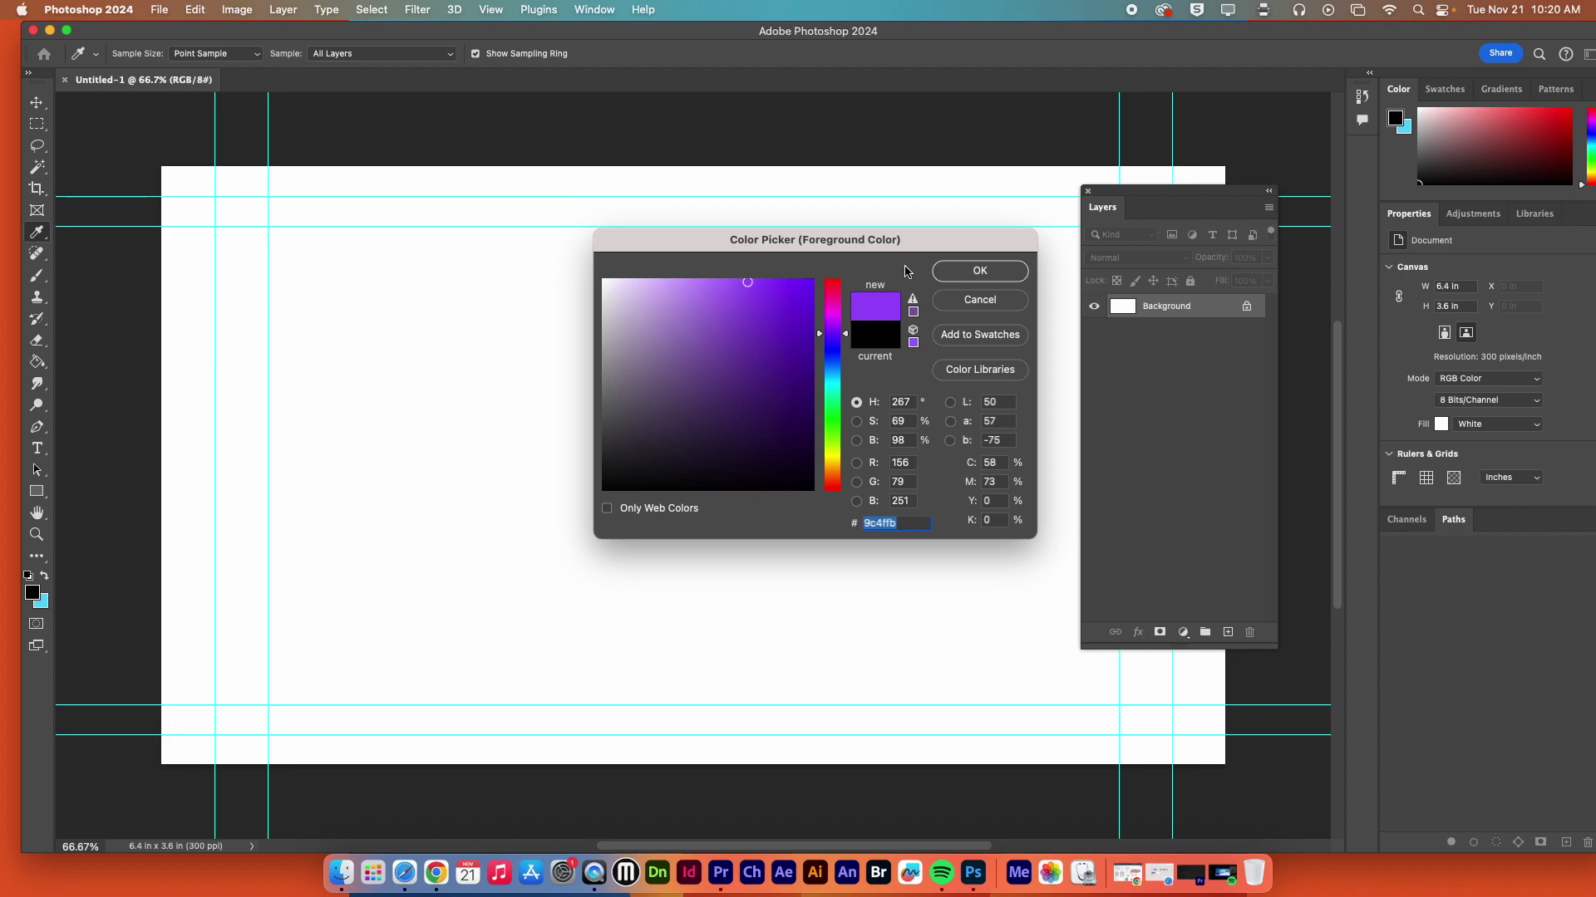
left_click(981, 271)
key("g")
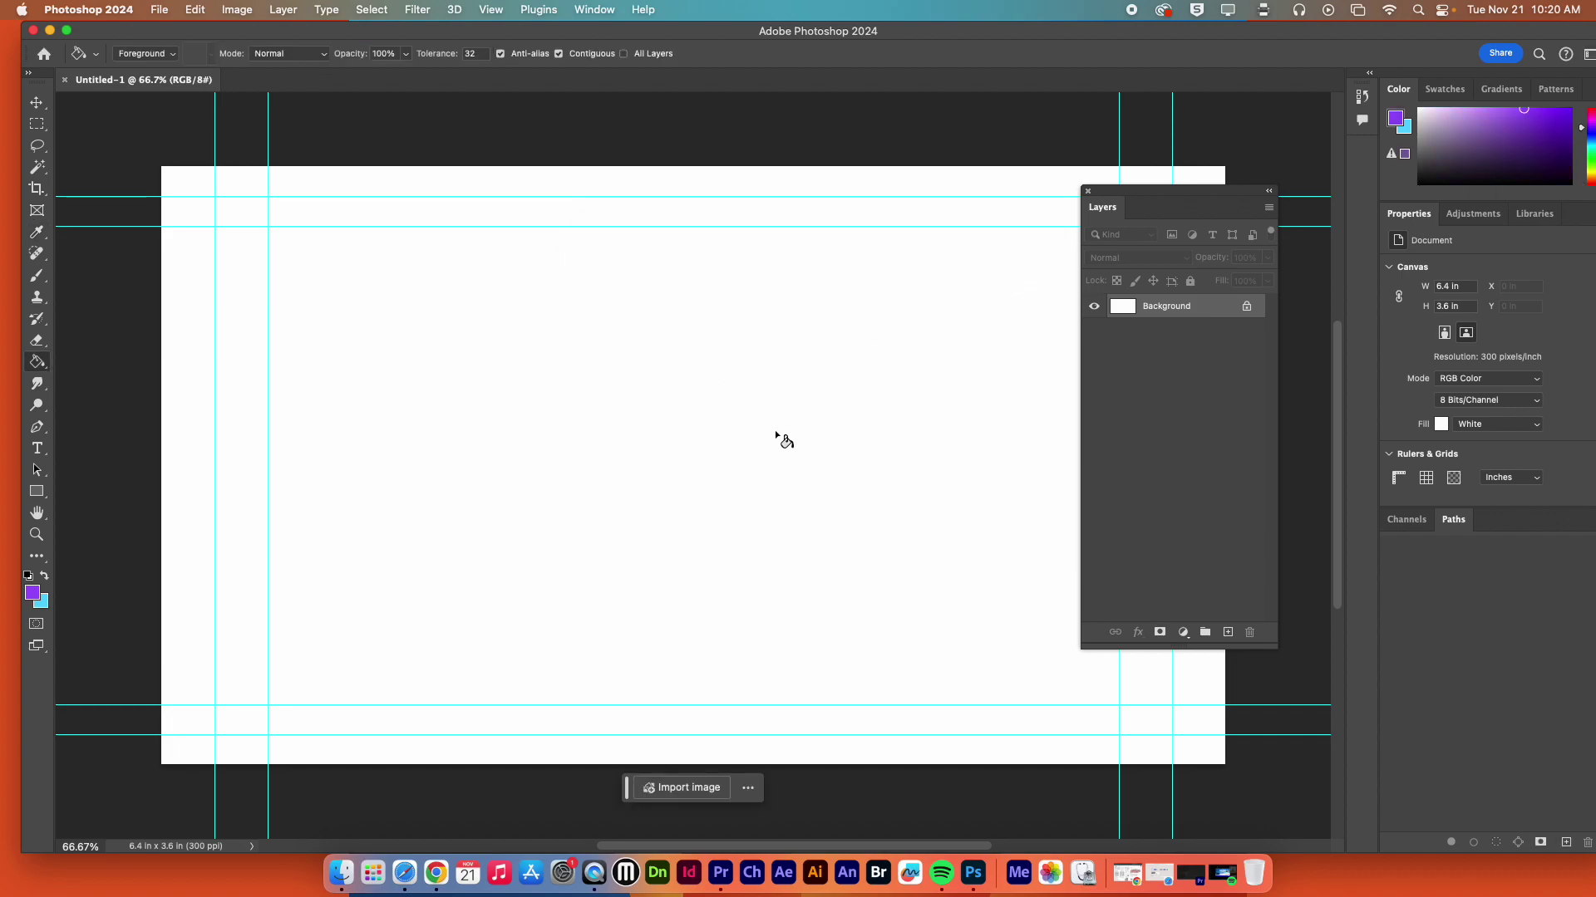
left_click(736, 422)
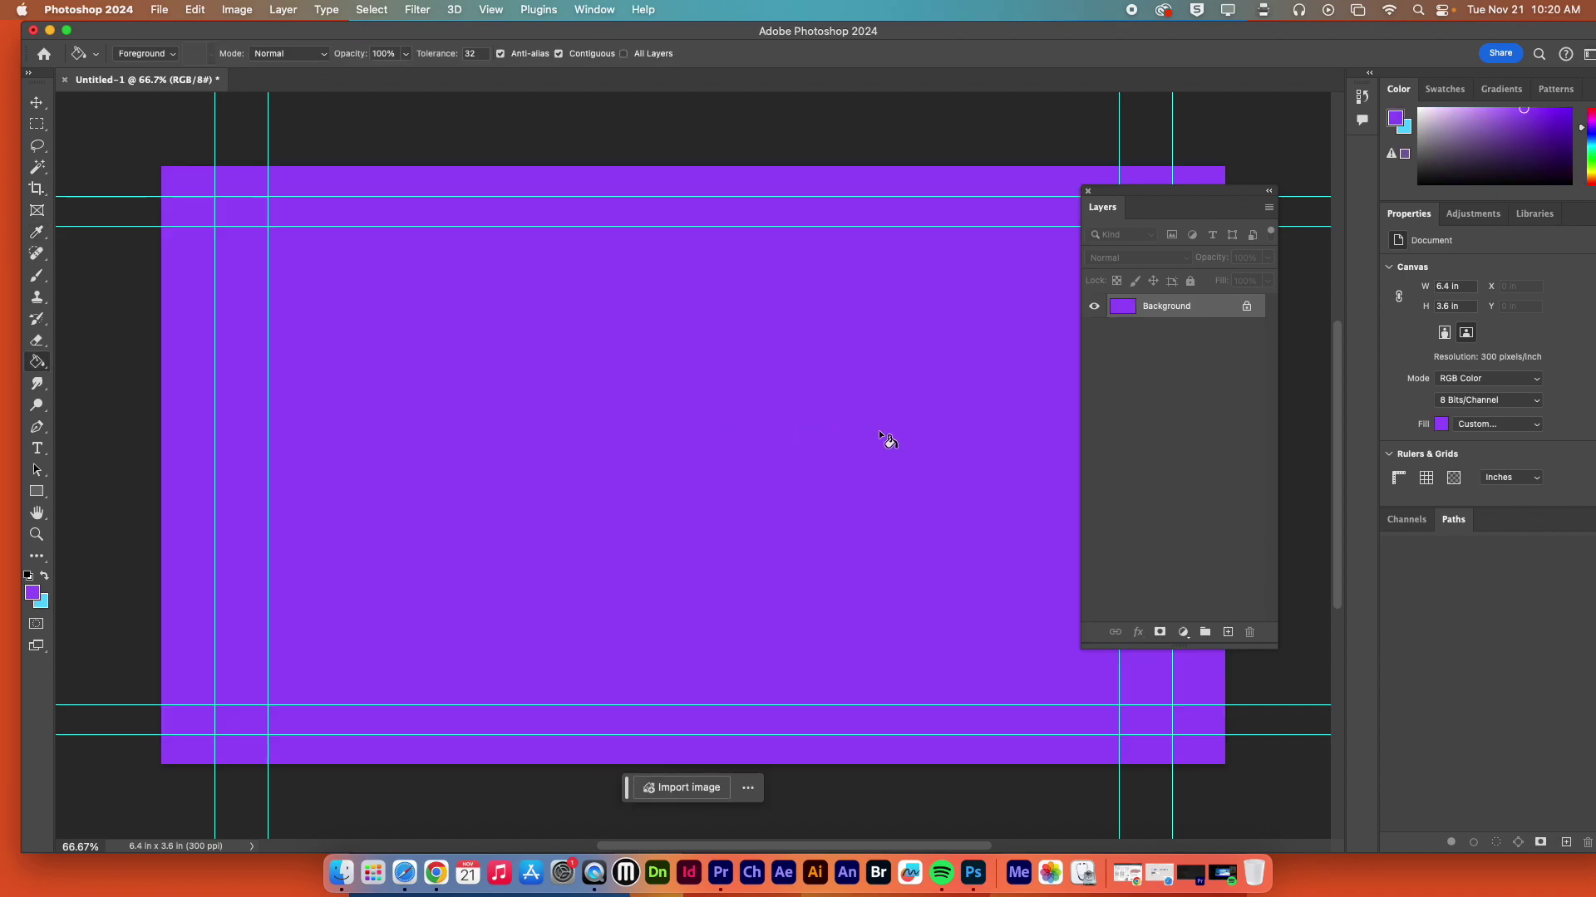
- Bring Safari in front of Chrome and go to youtube.com
left_click(435, 874)
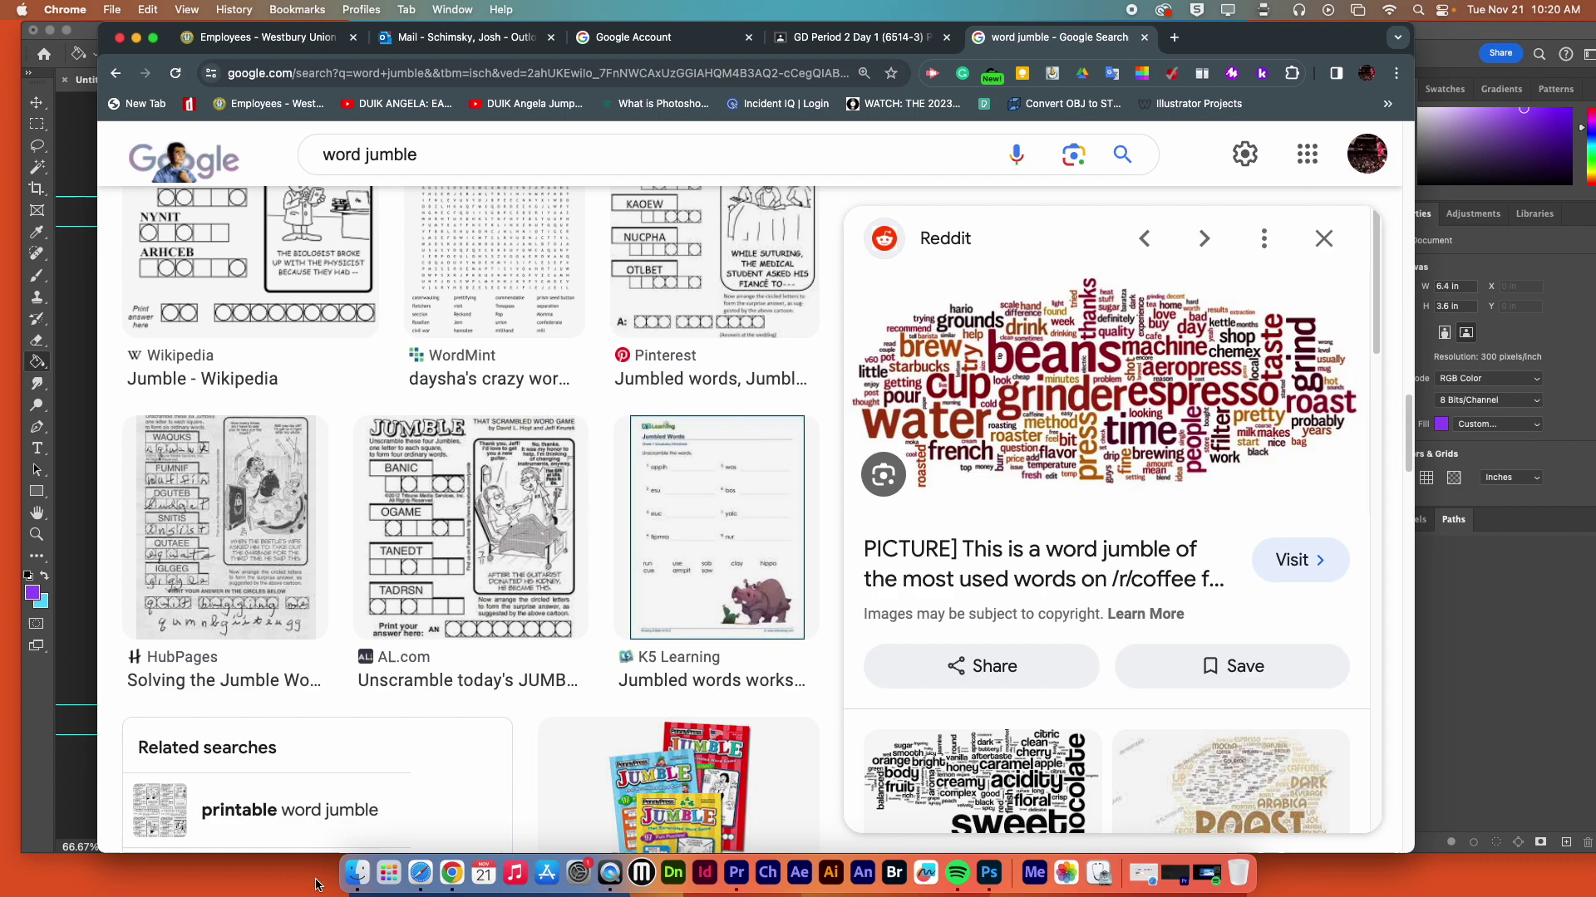
left_click(420, 873)
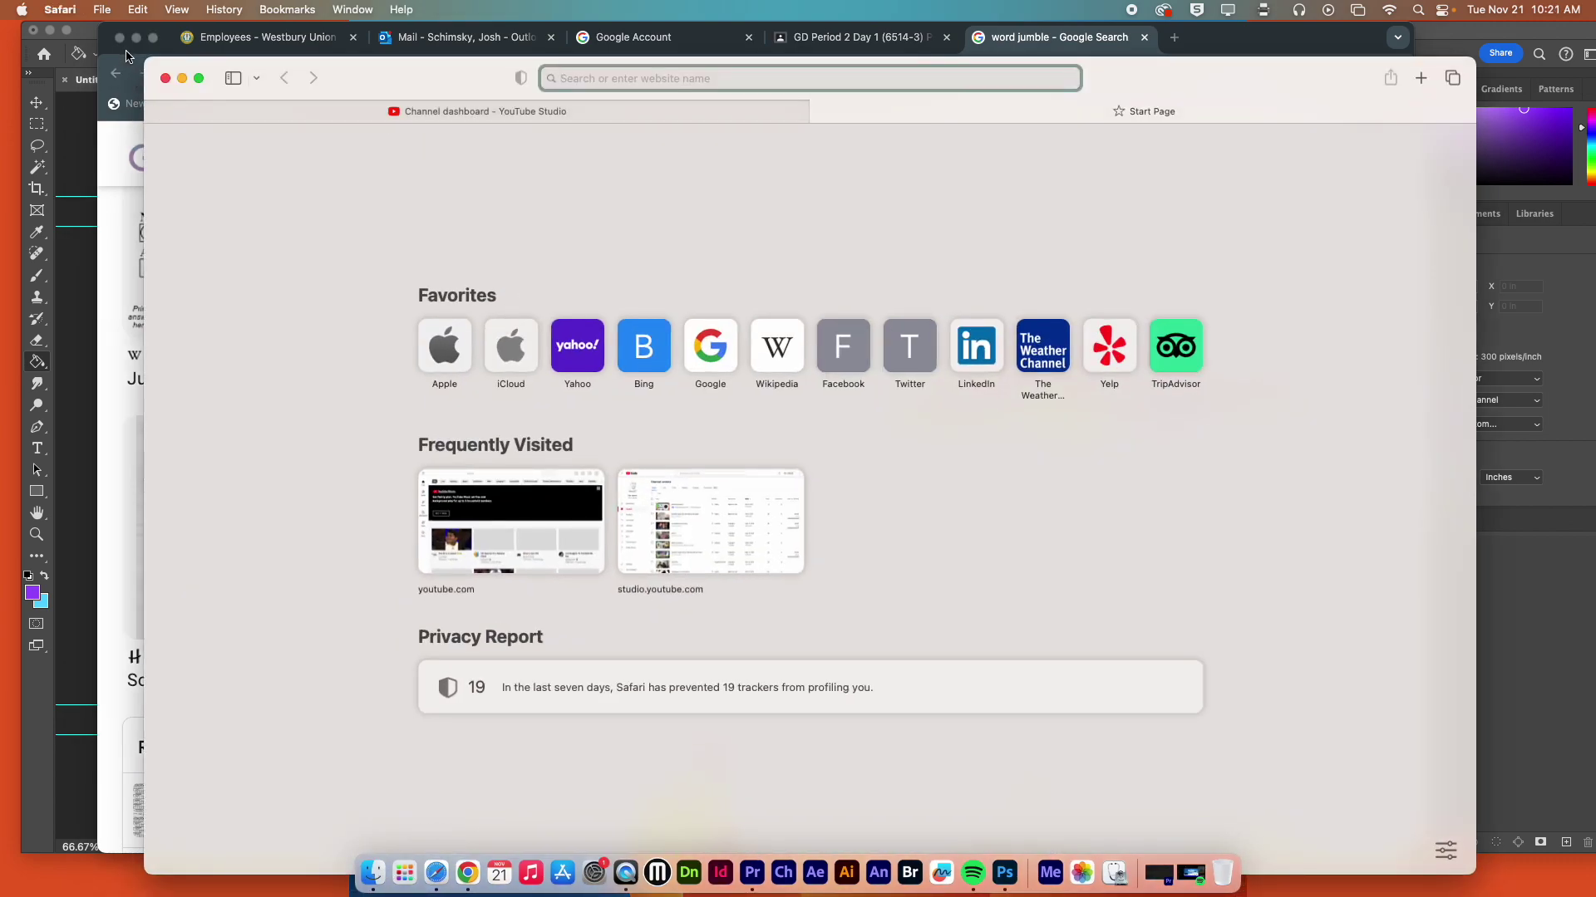
left_click(137, 41)
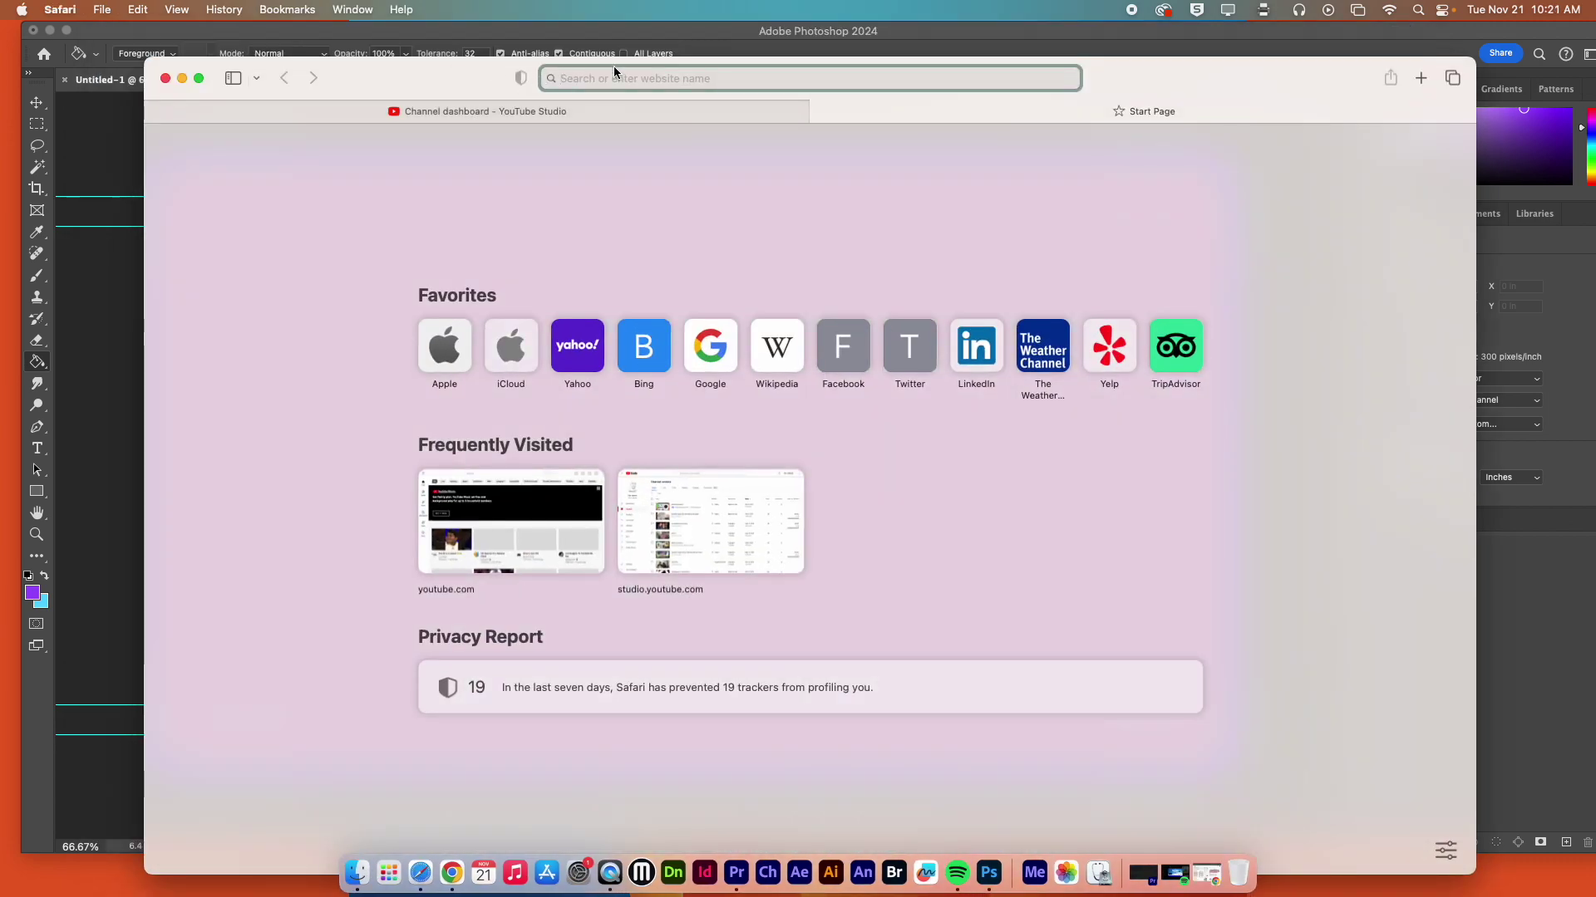
left_click(628, 119)
left_click(851, 77)
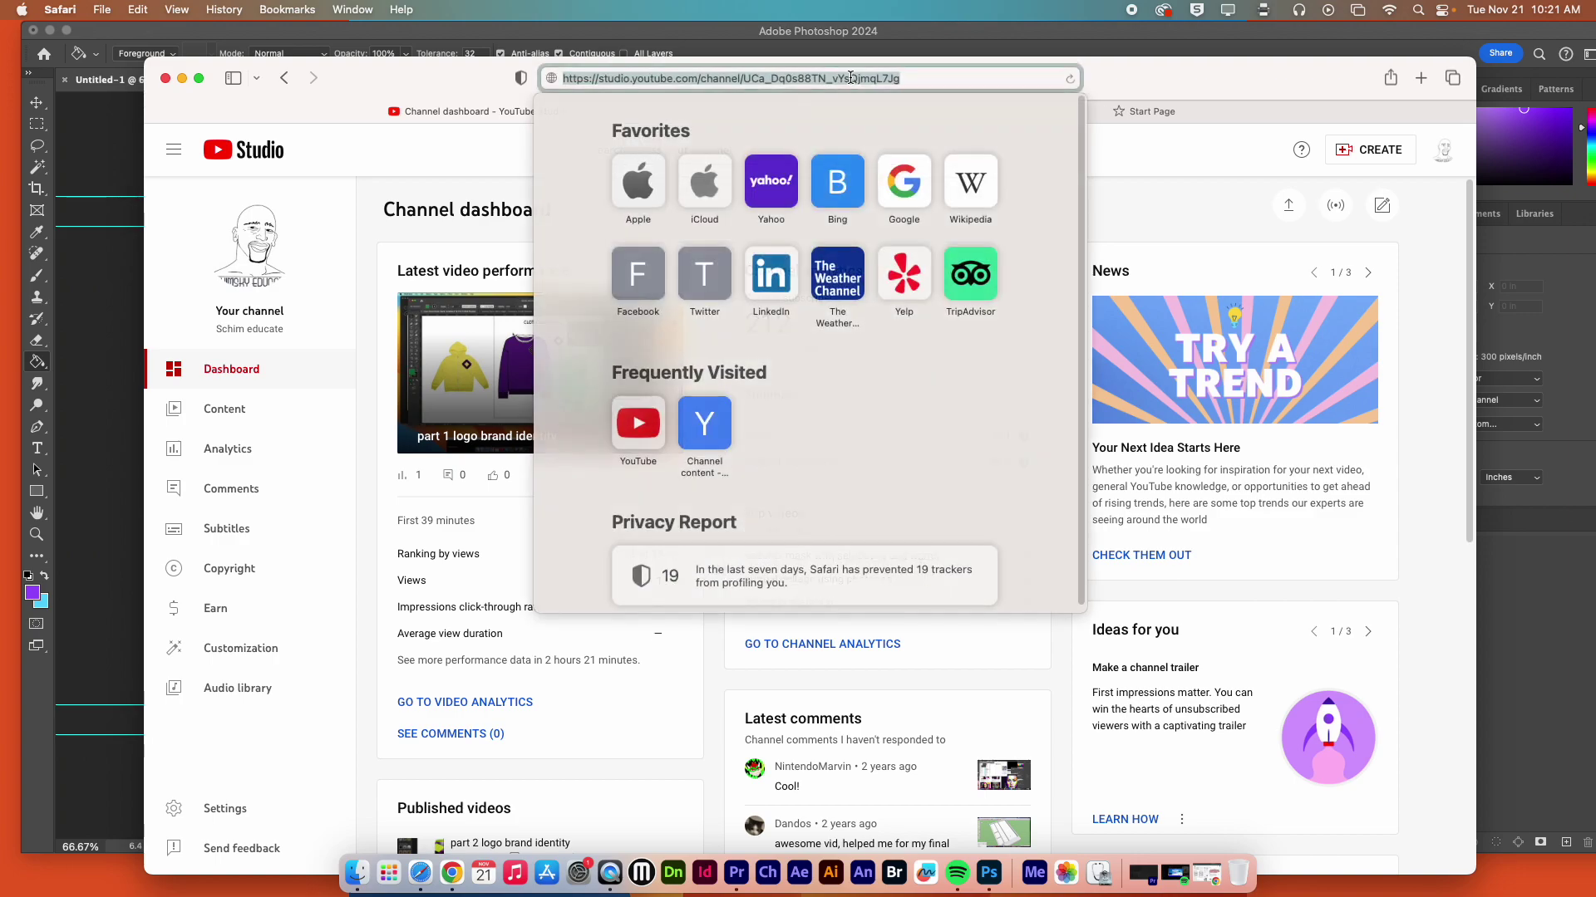
type("yout")
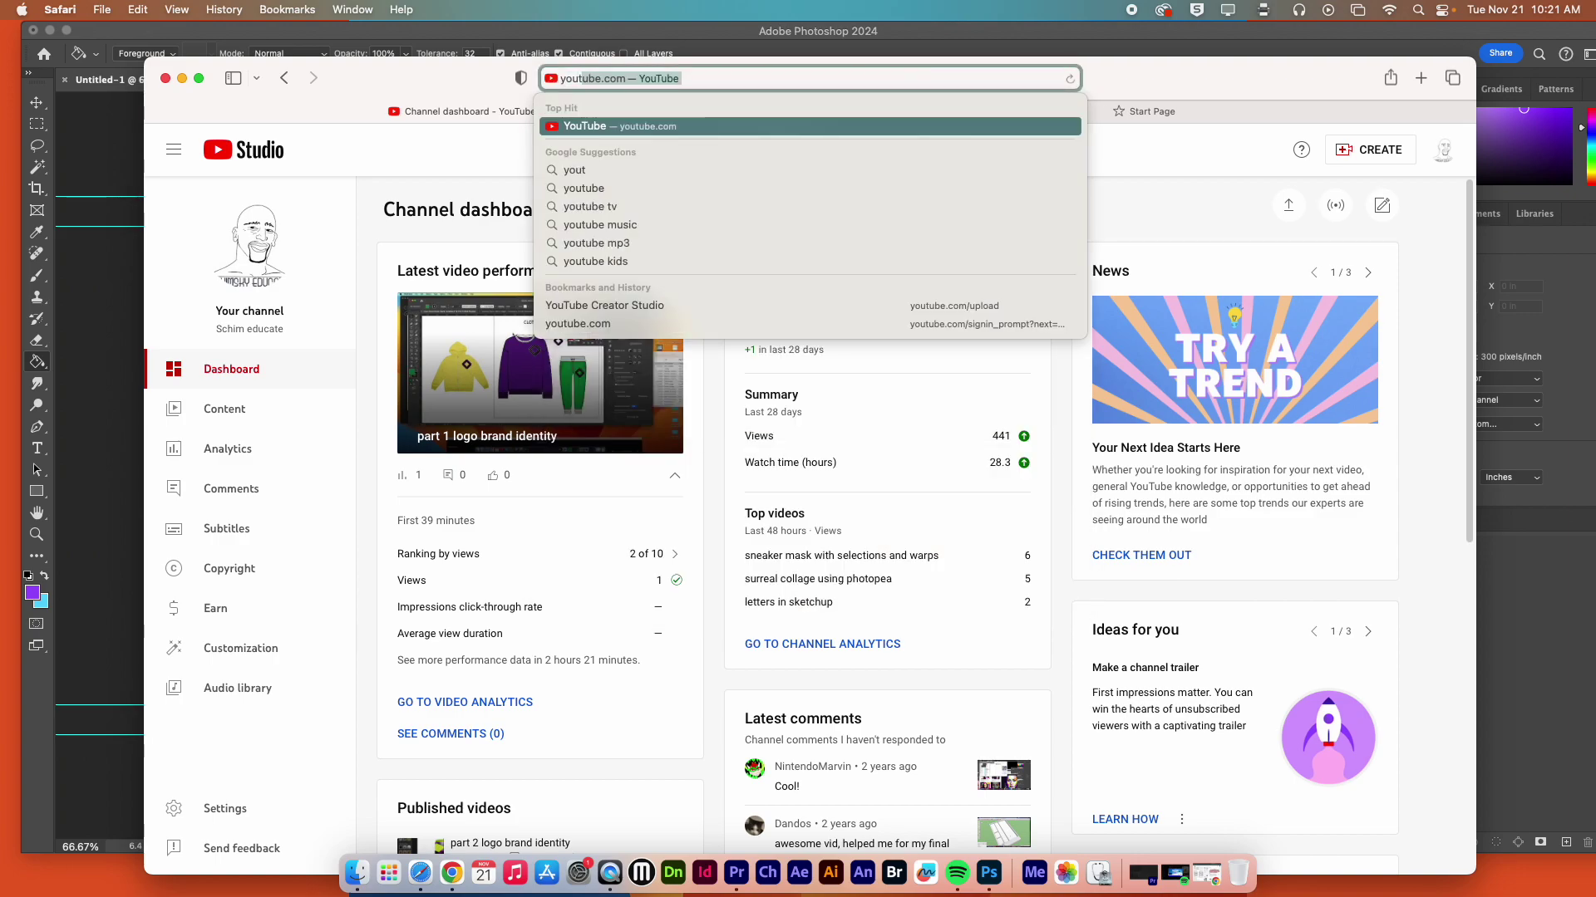
key("Return")
- Search YouTube for 'juciy', open the Notorious B.I.G. Juicy video and pause the ad
left_click(595, 146)
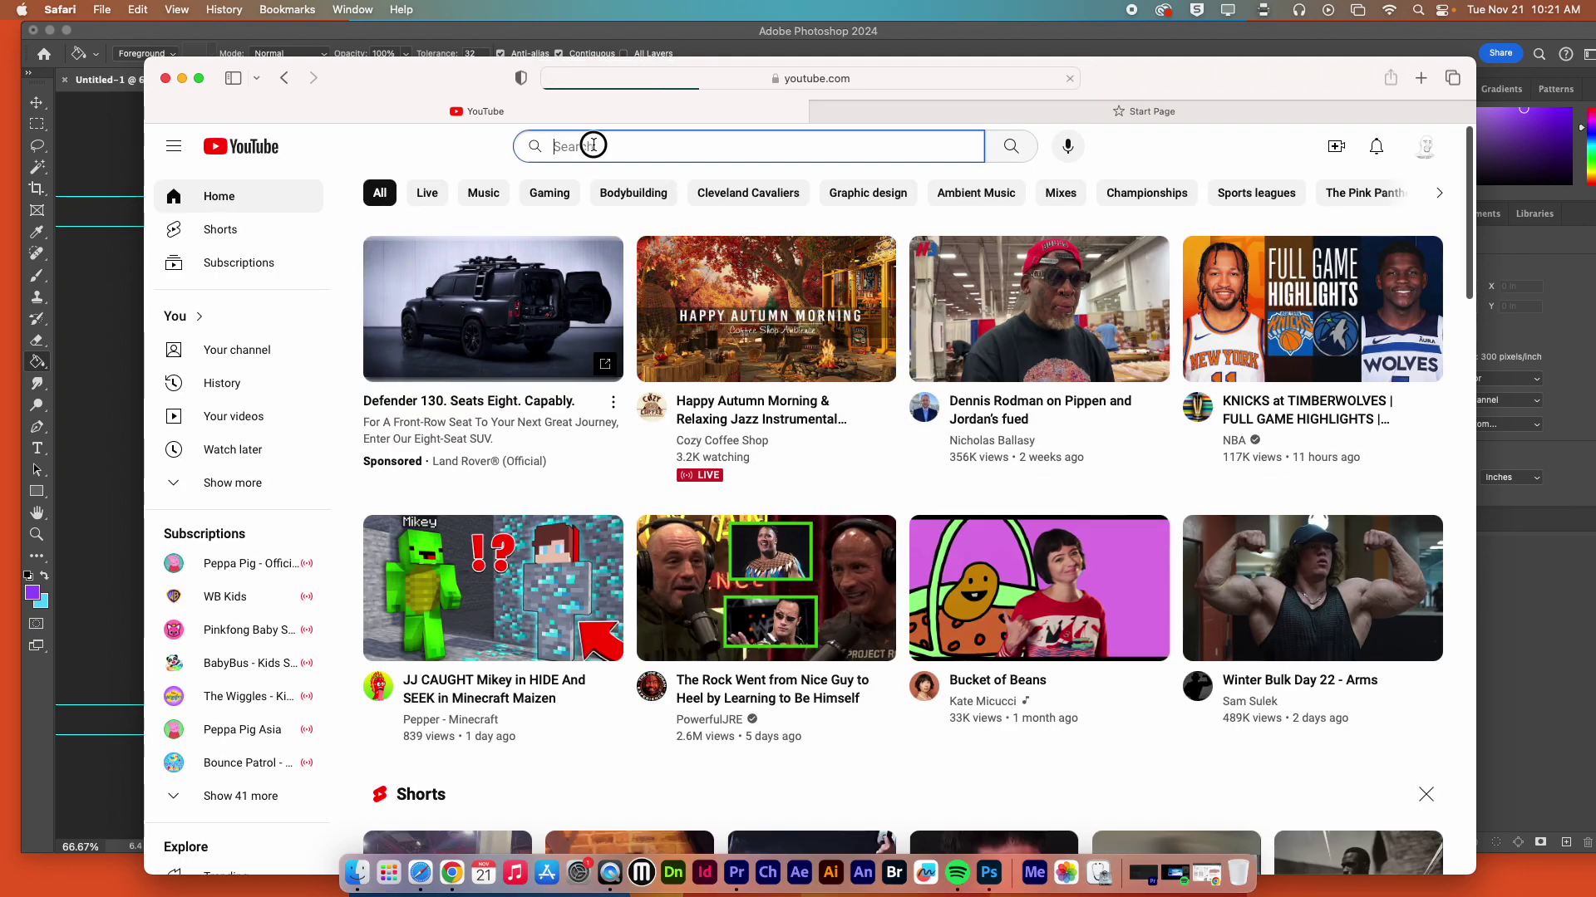
type("juciy")
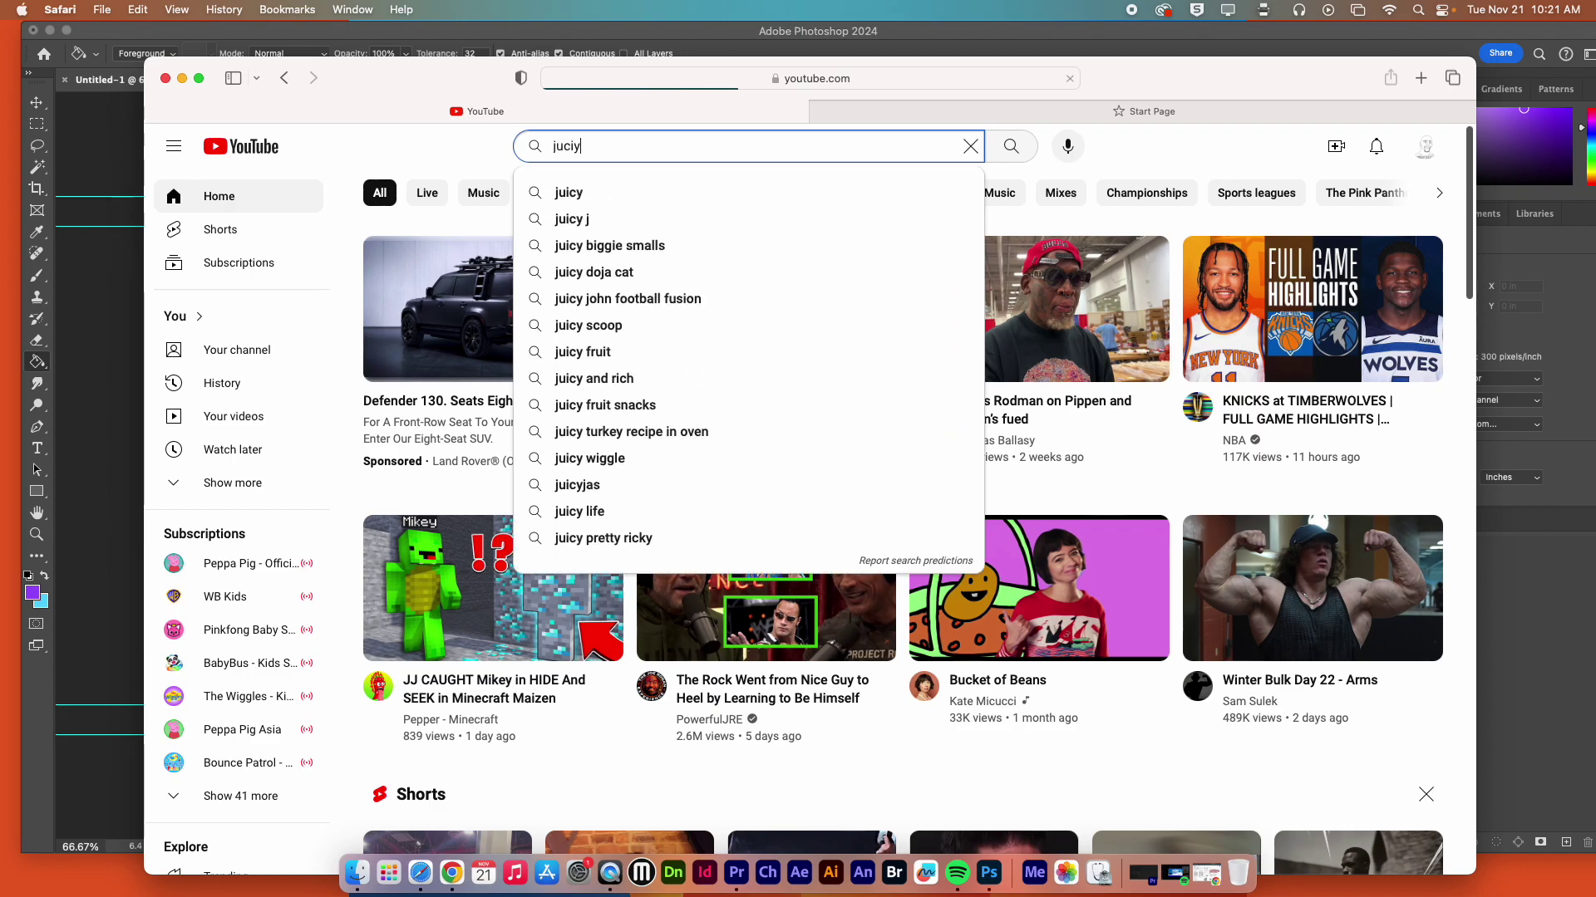
key("Return")
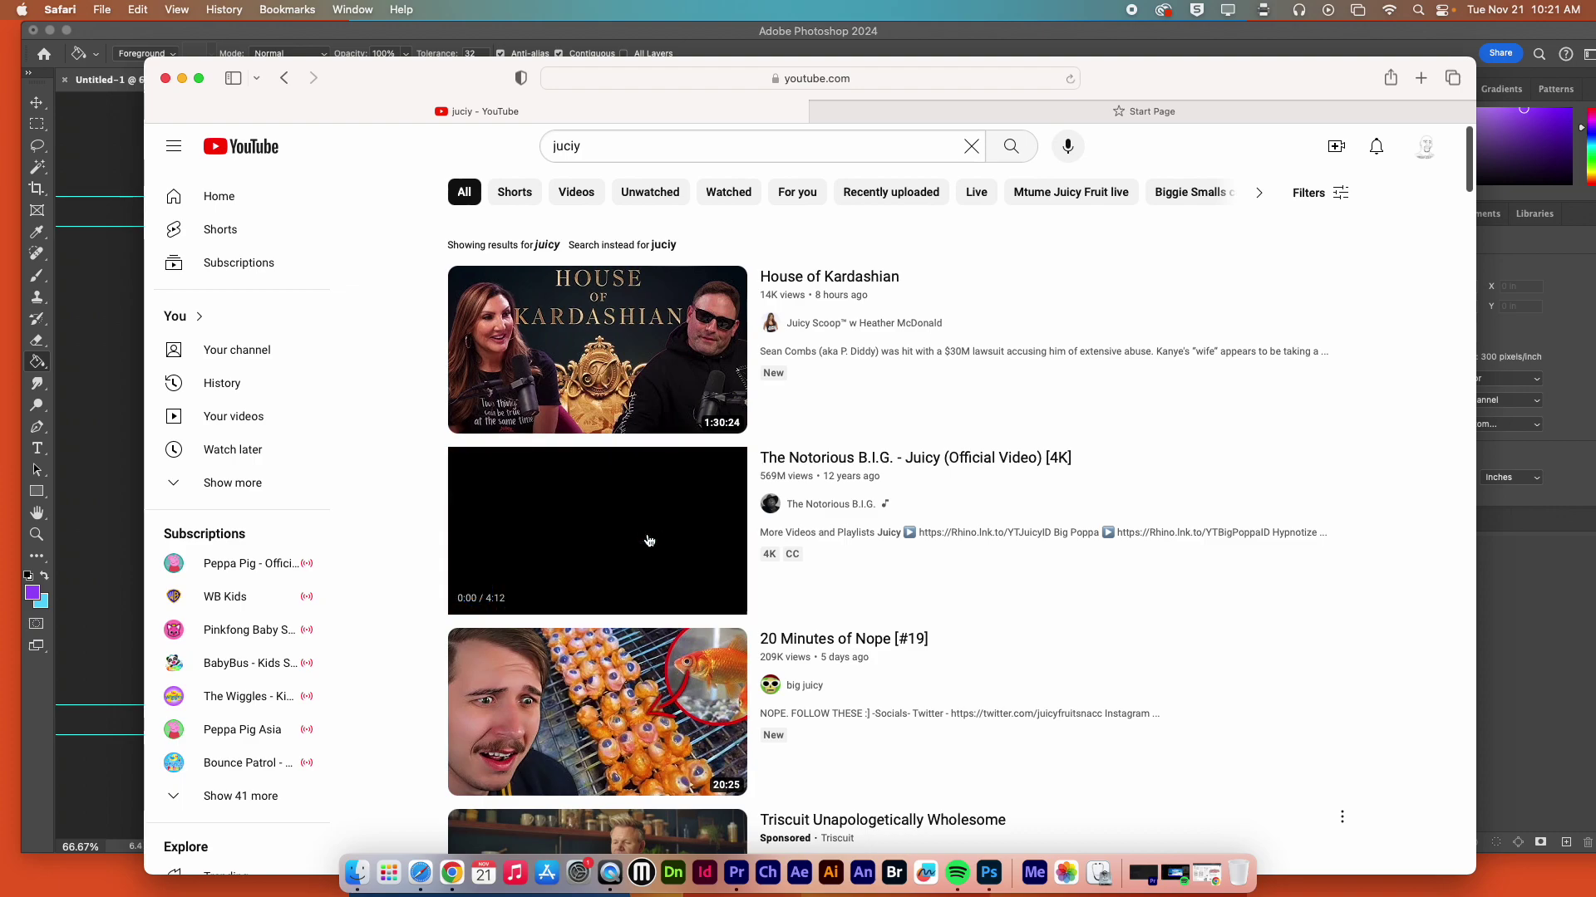
left_click(649, 541)
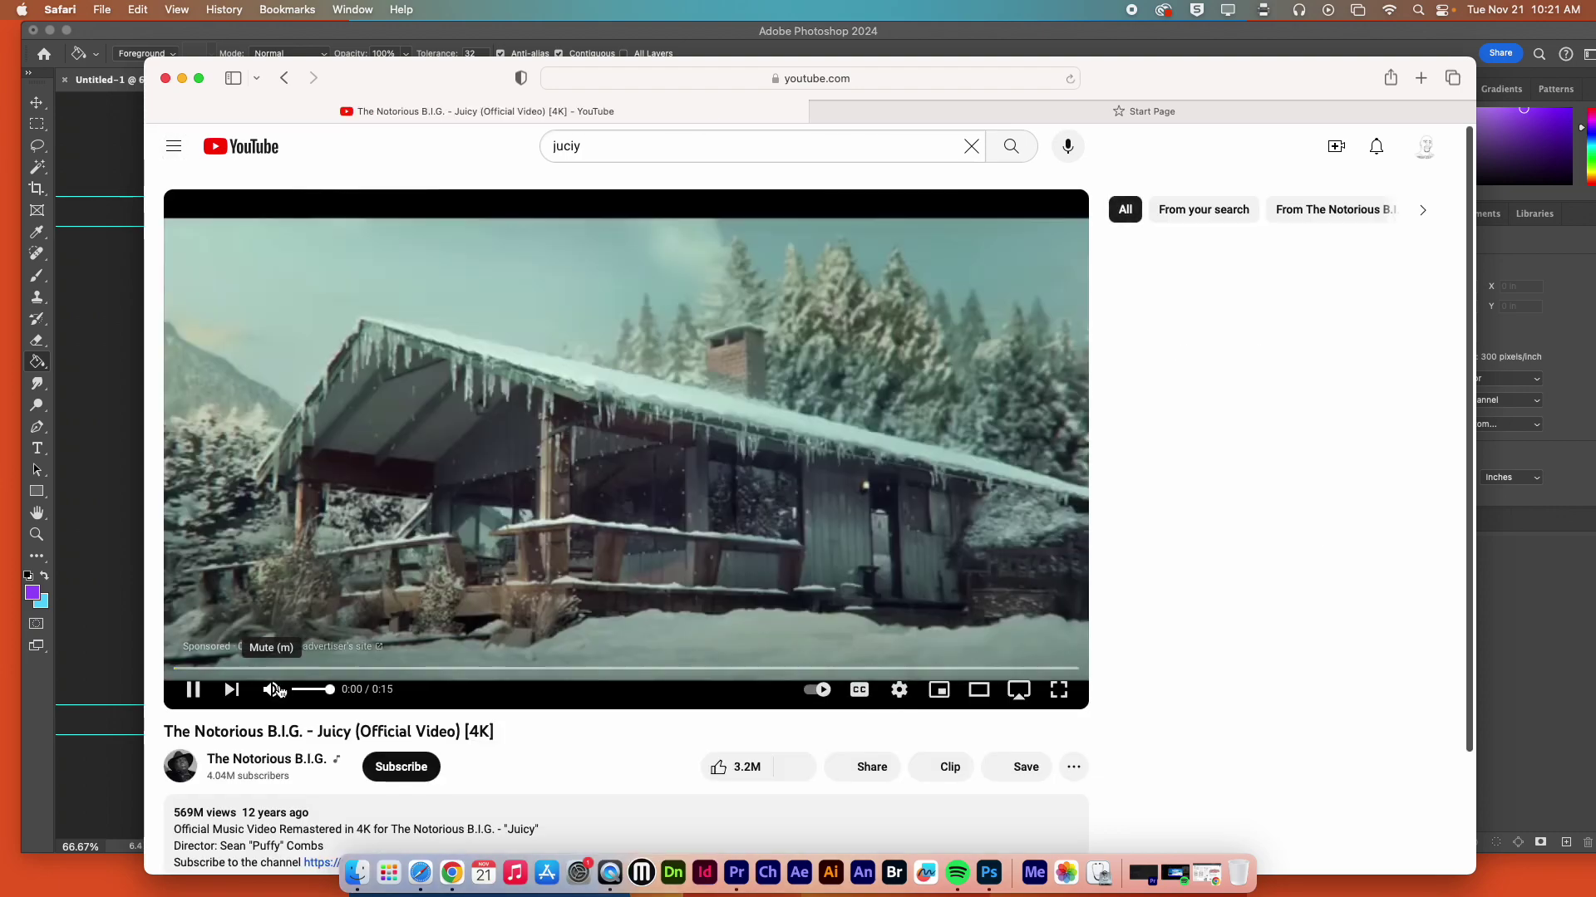
left_click(526, 254)
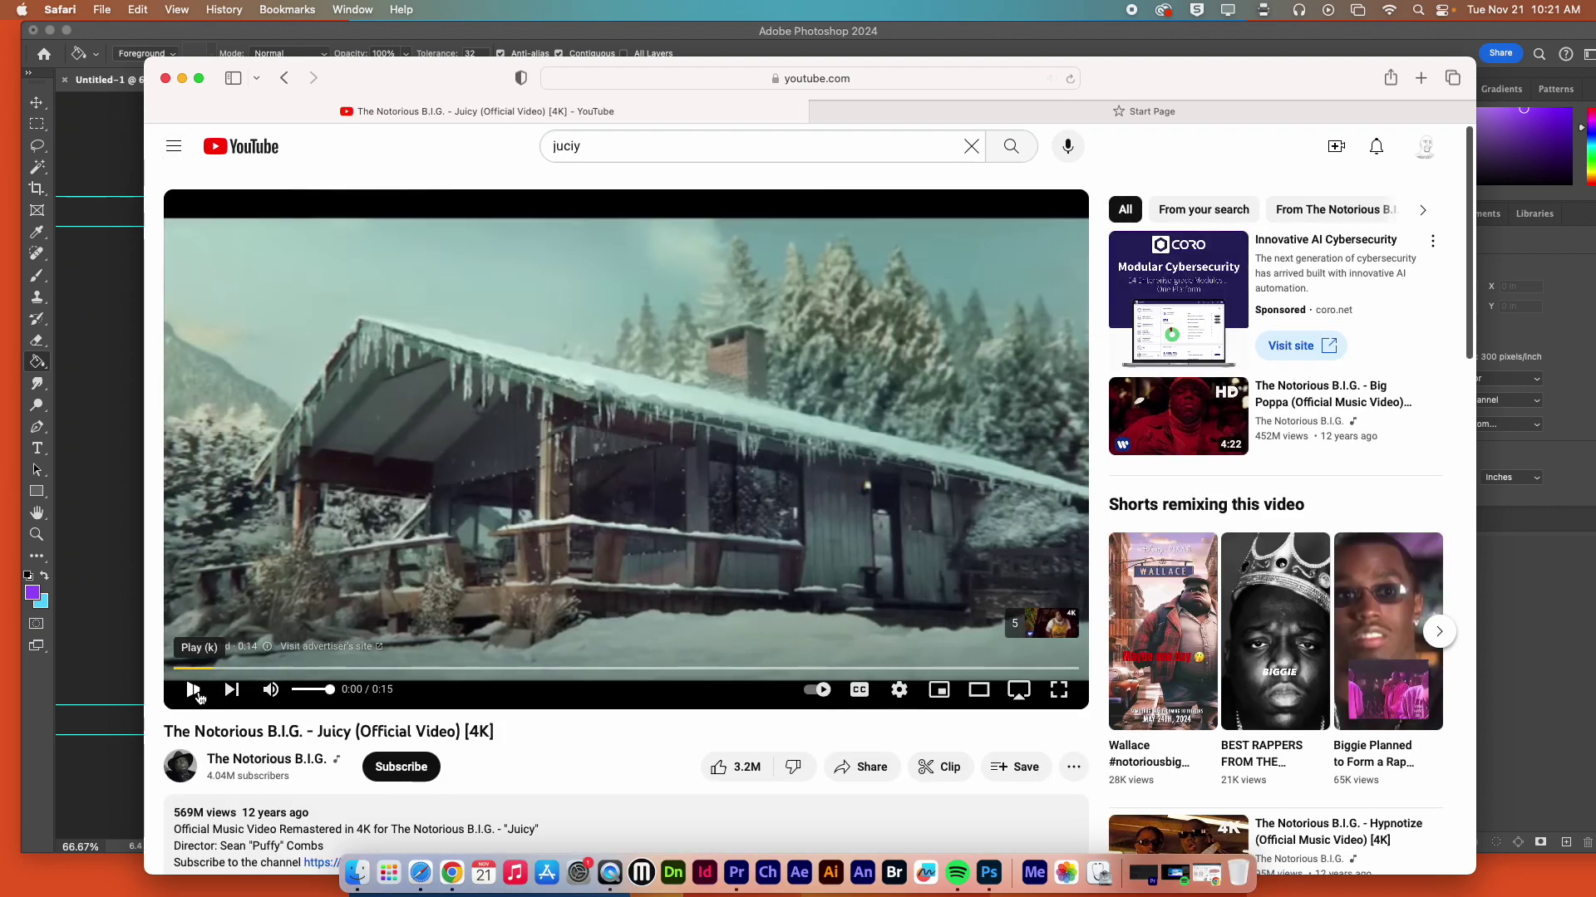
- Copy the Juicy video's web address from the address bar
left_click(814, 78)
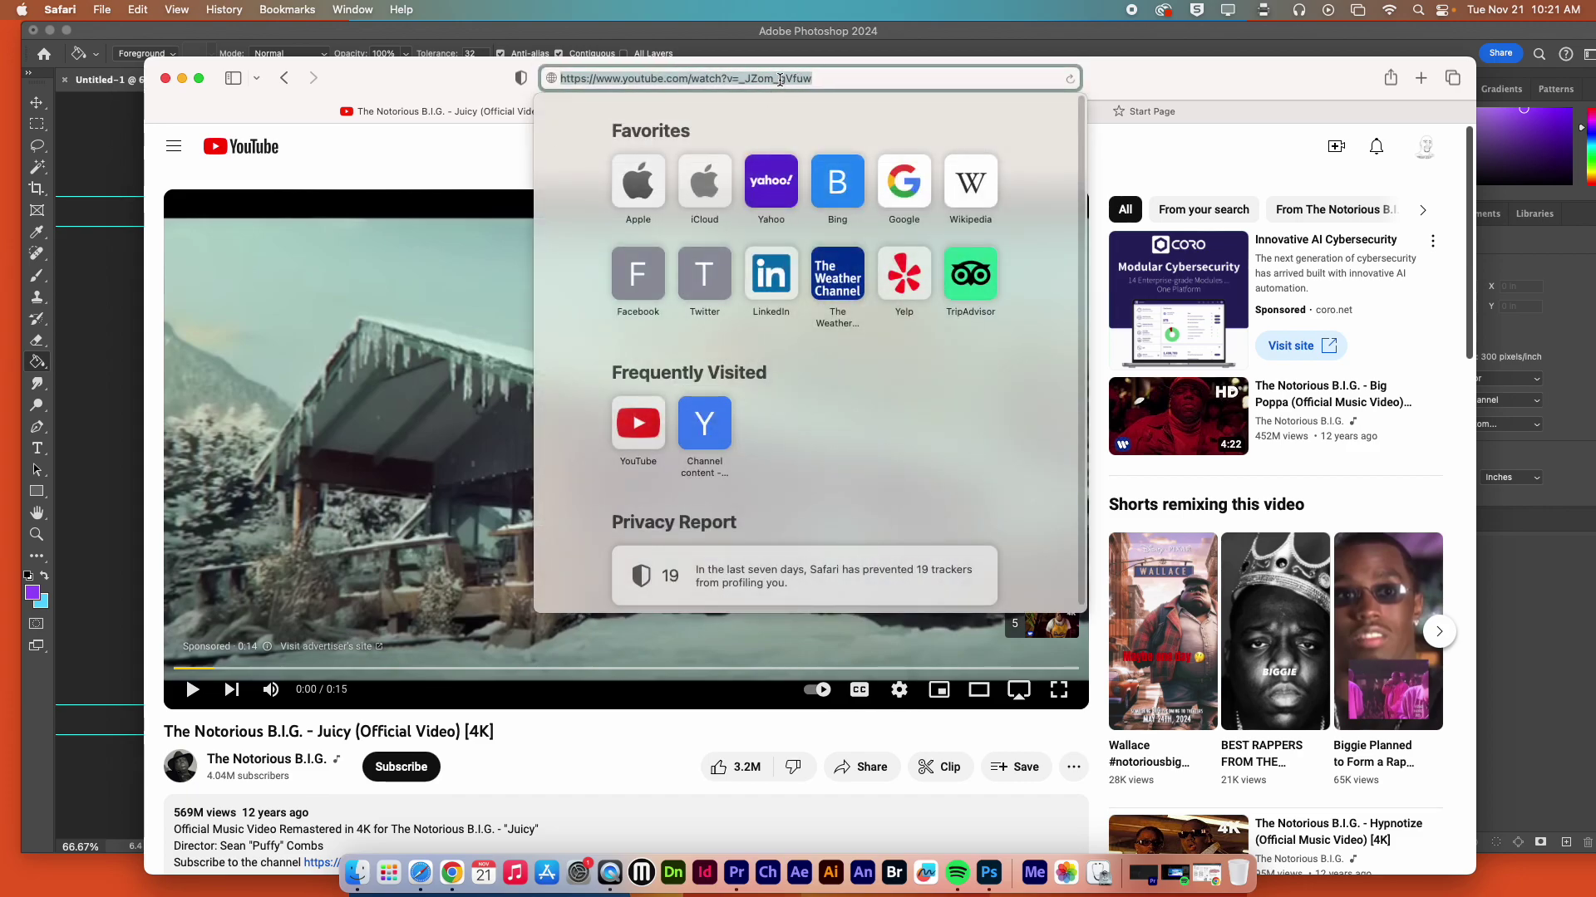
right_click(780, 79)
left_click(794, 107)
- Find y2mate through a Google search in a new tab and paste the Juicy YouTube link
left_click(1420, 79)
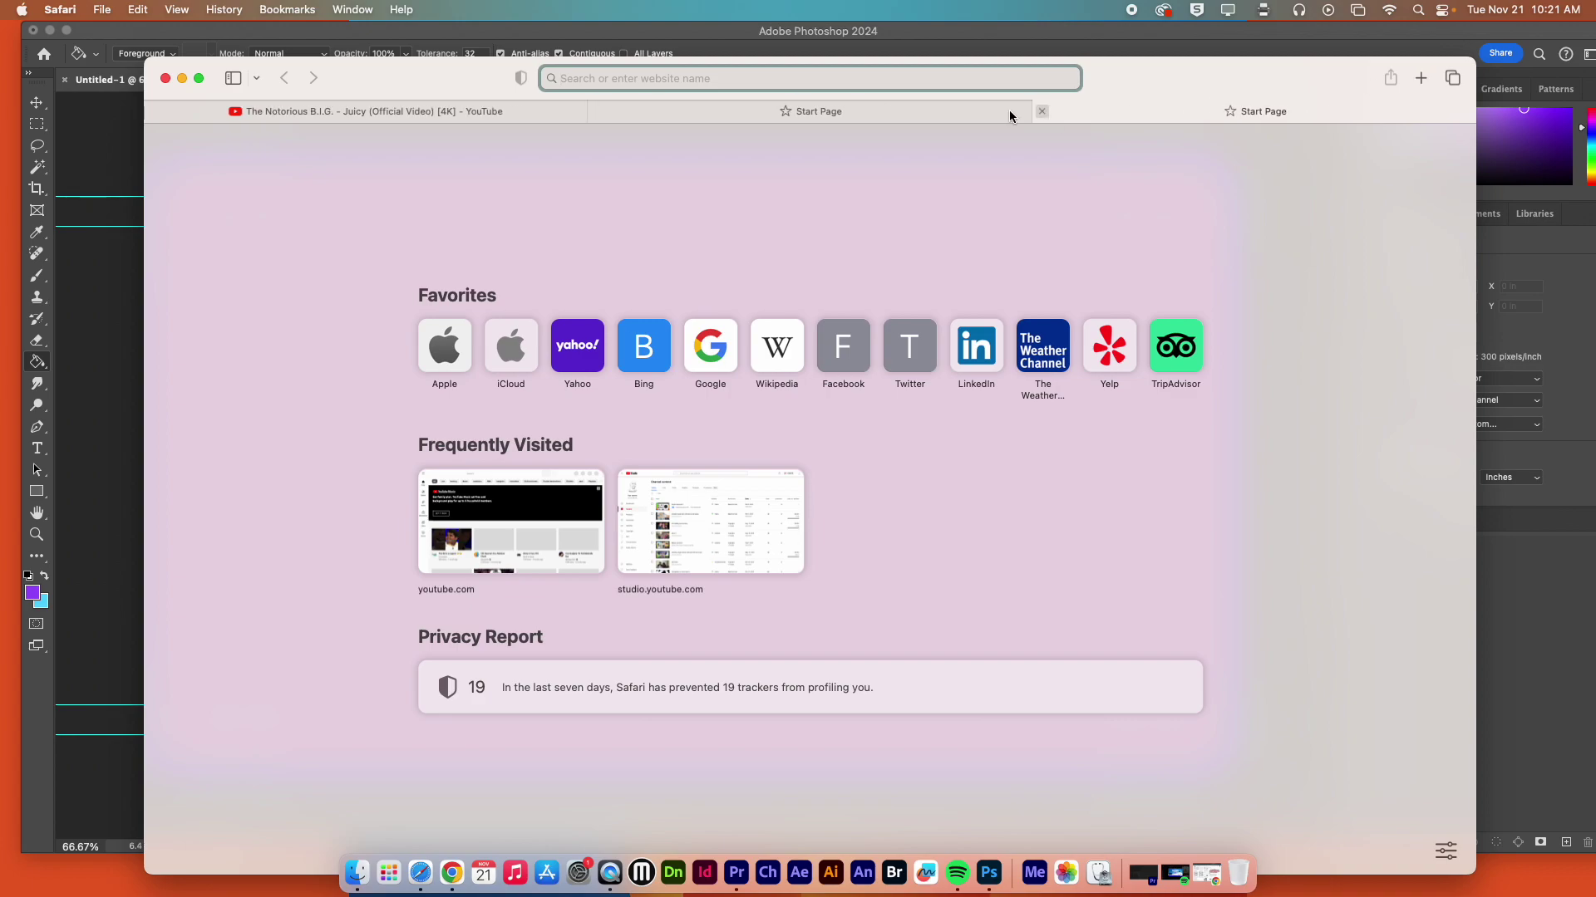
type("y2mate")
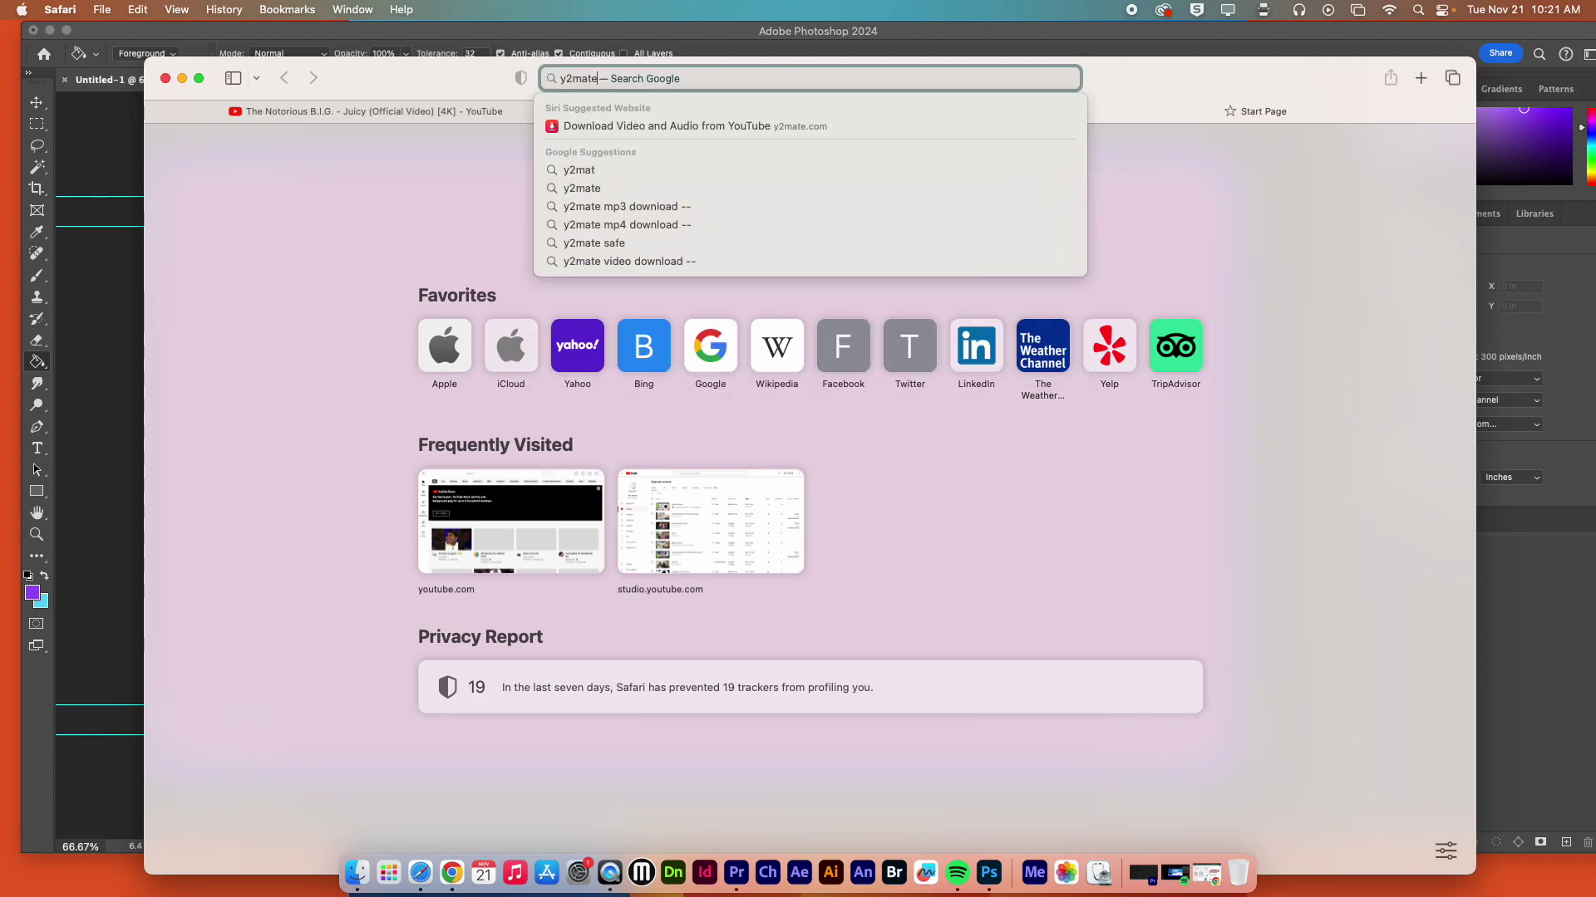
key("Return")
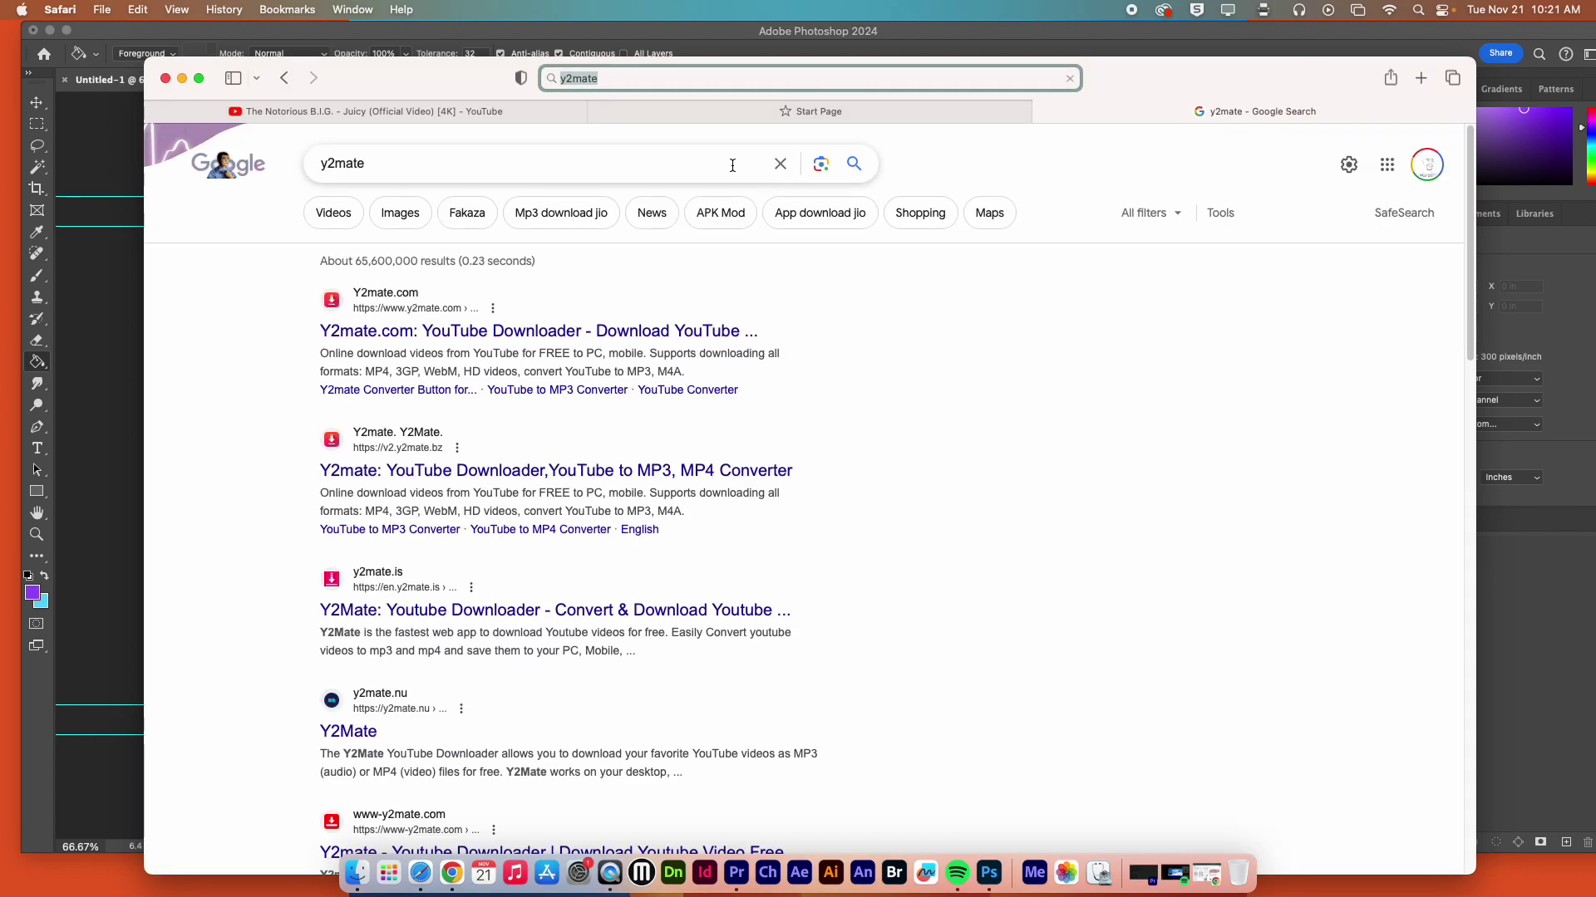
left_click(395, 332)
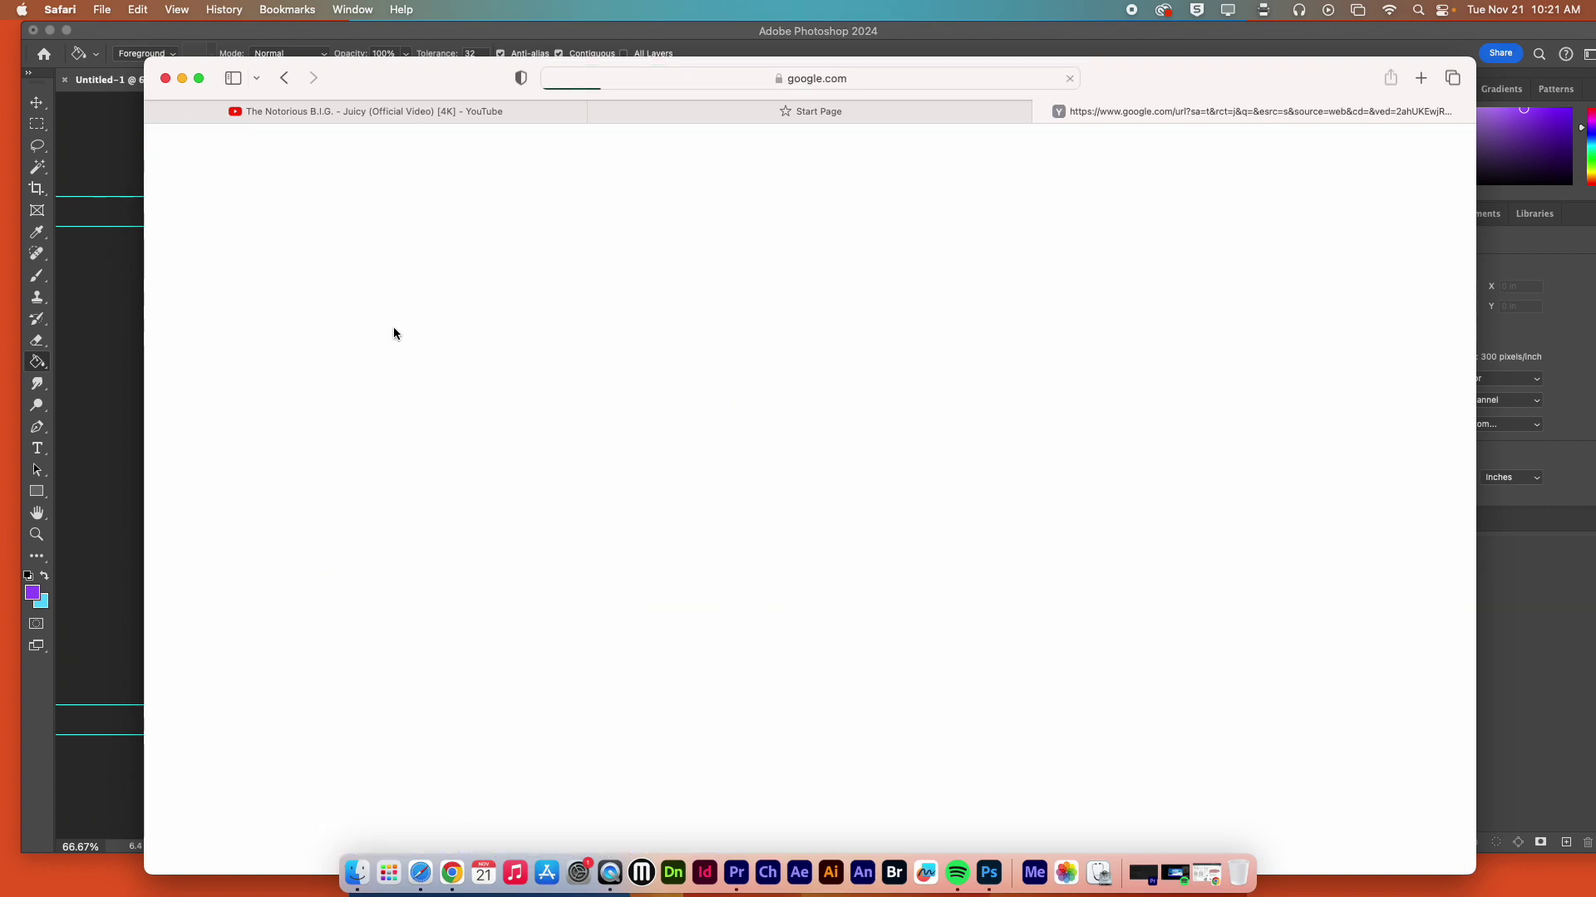
left_click(637, 311)
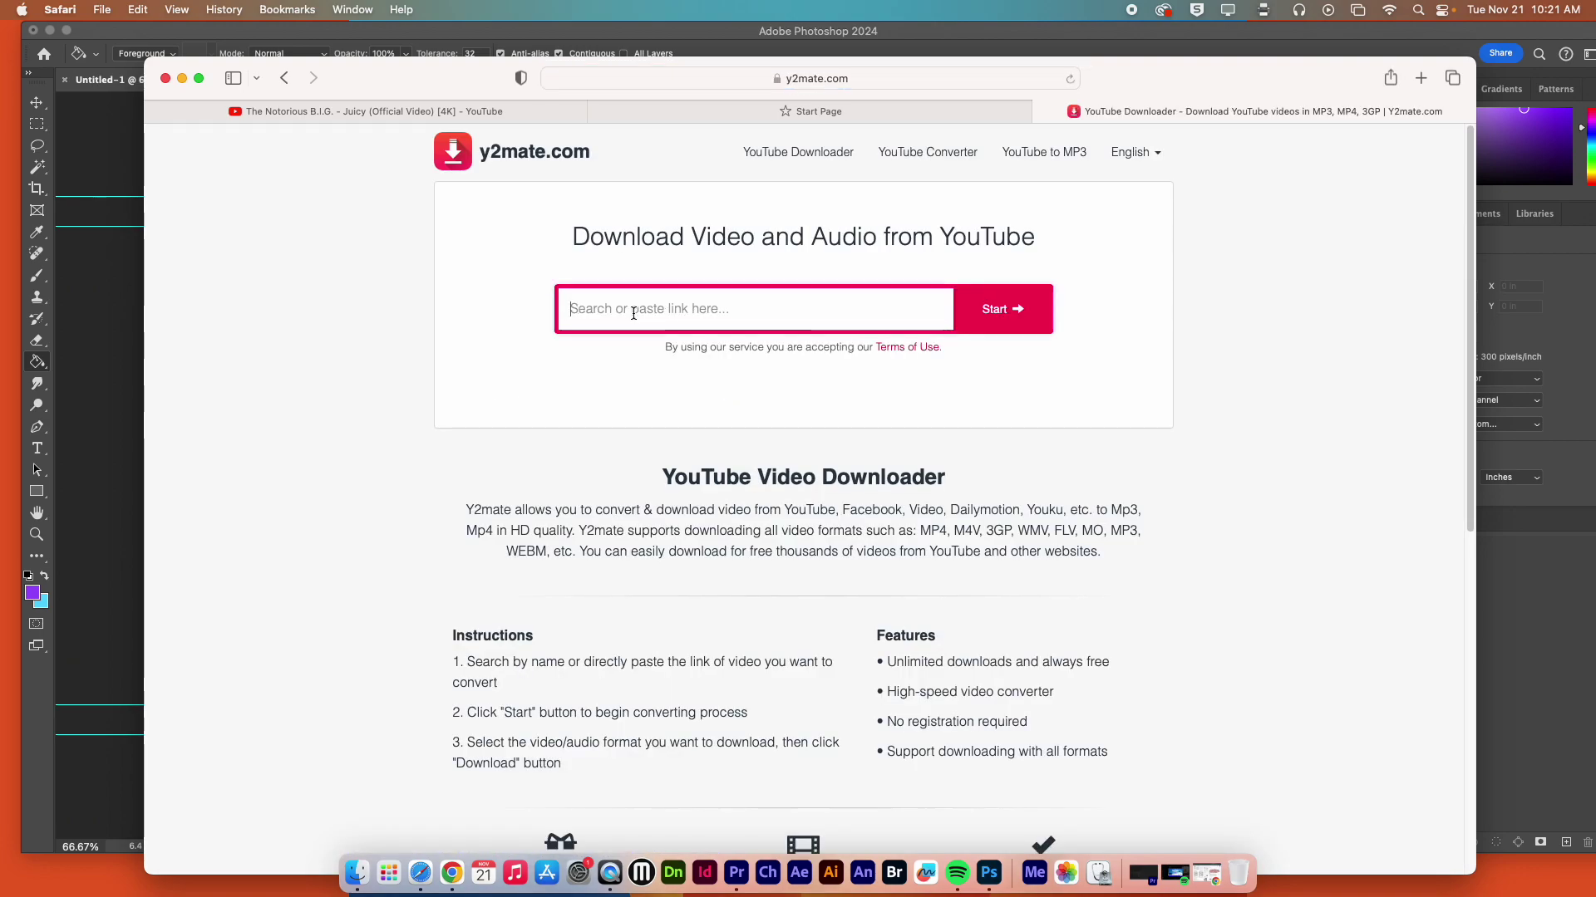
right_click(613, 310)
left_click(628, 357)
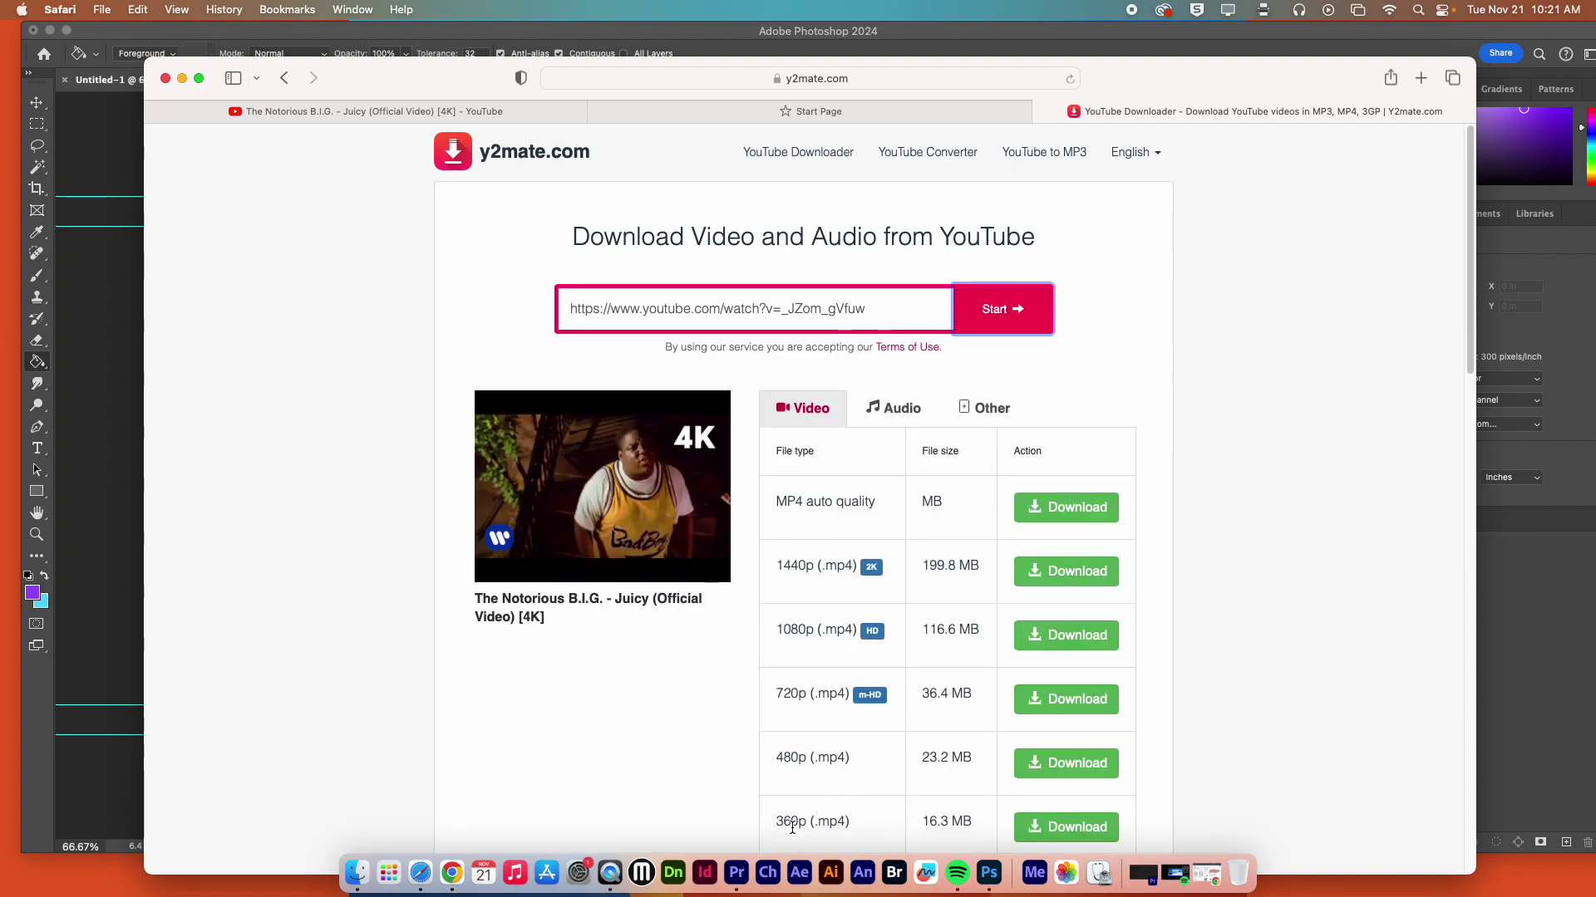
- Download the 360p MP4 version, closing the failed pop-up and allowing y2mate downloads
left_click(1074, 828)
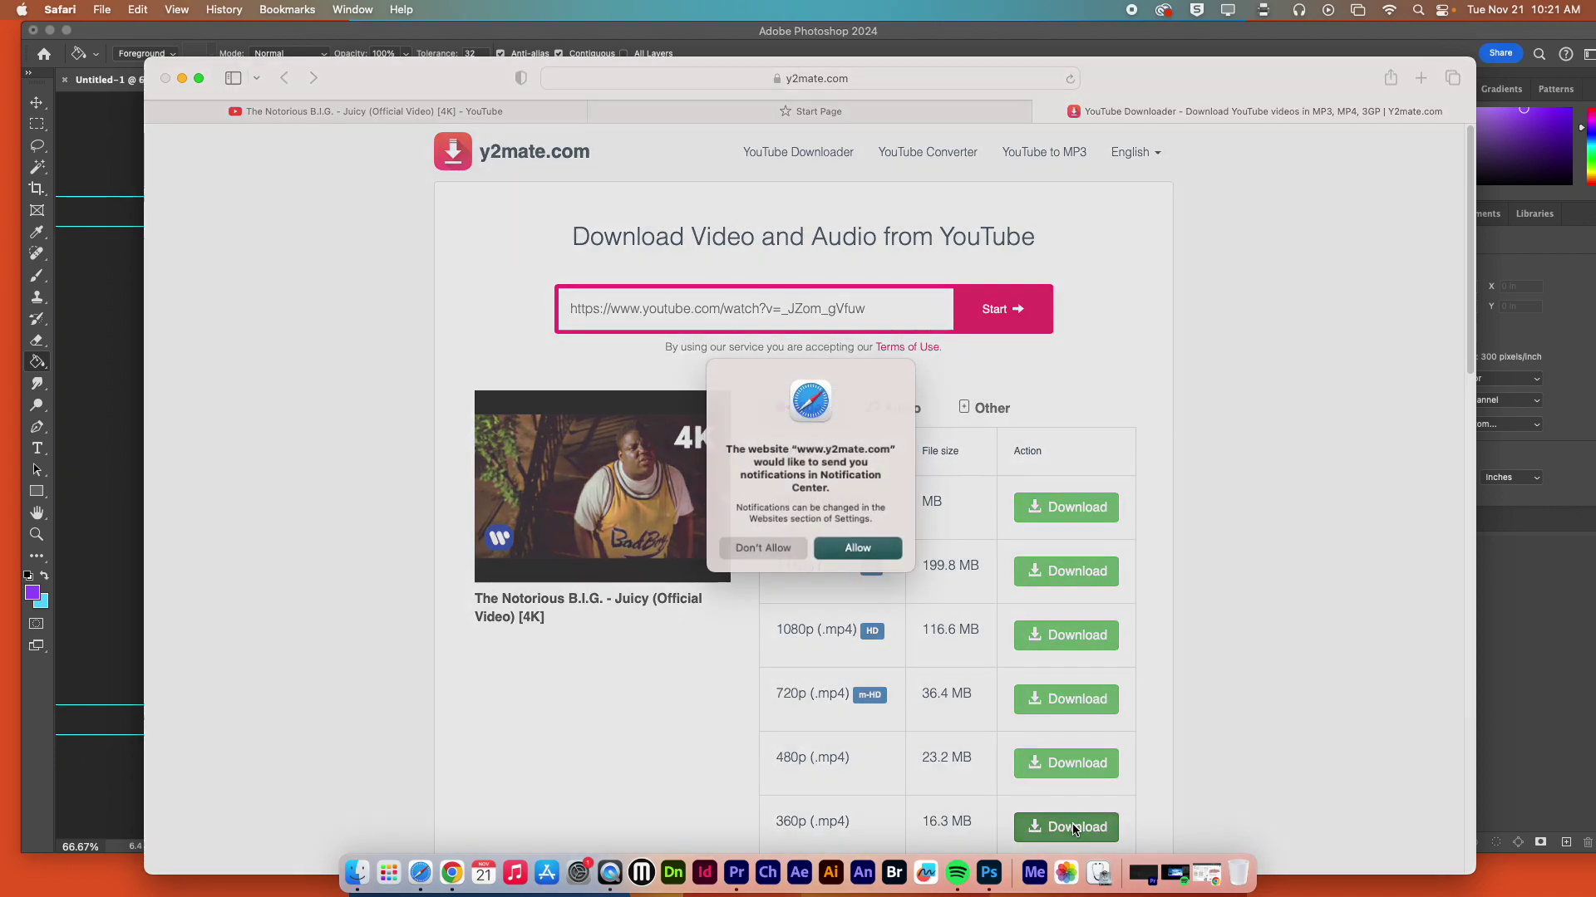
left_click(861, 545)
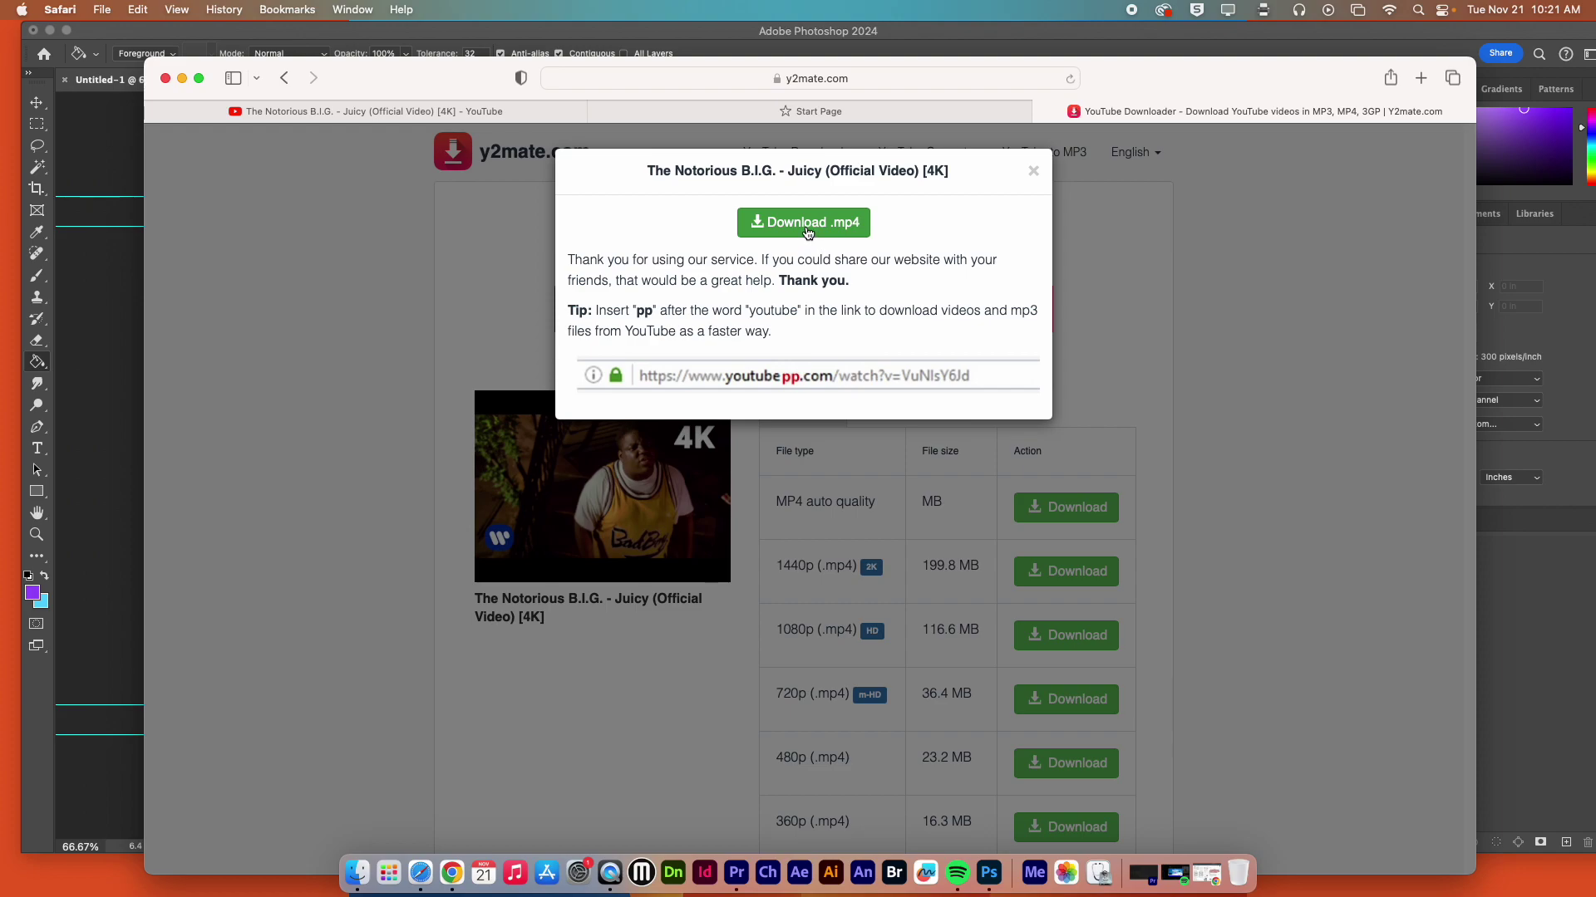
left_click(805, 224)
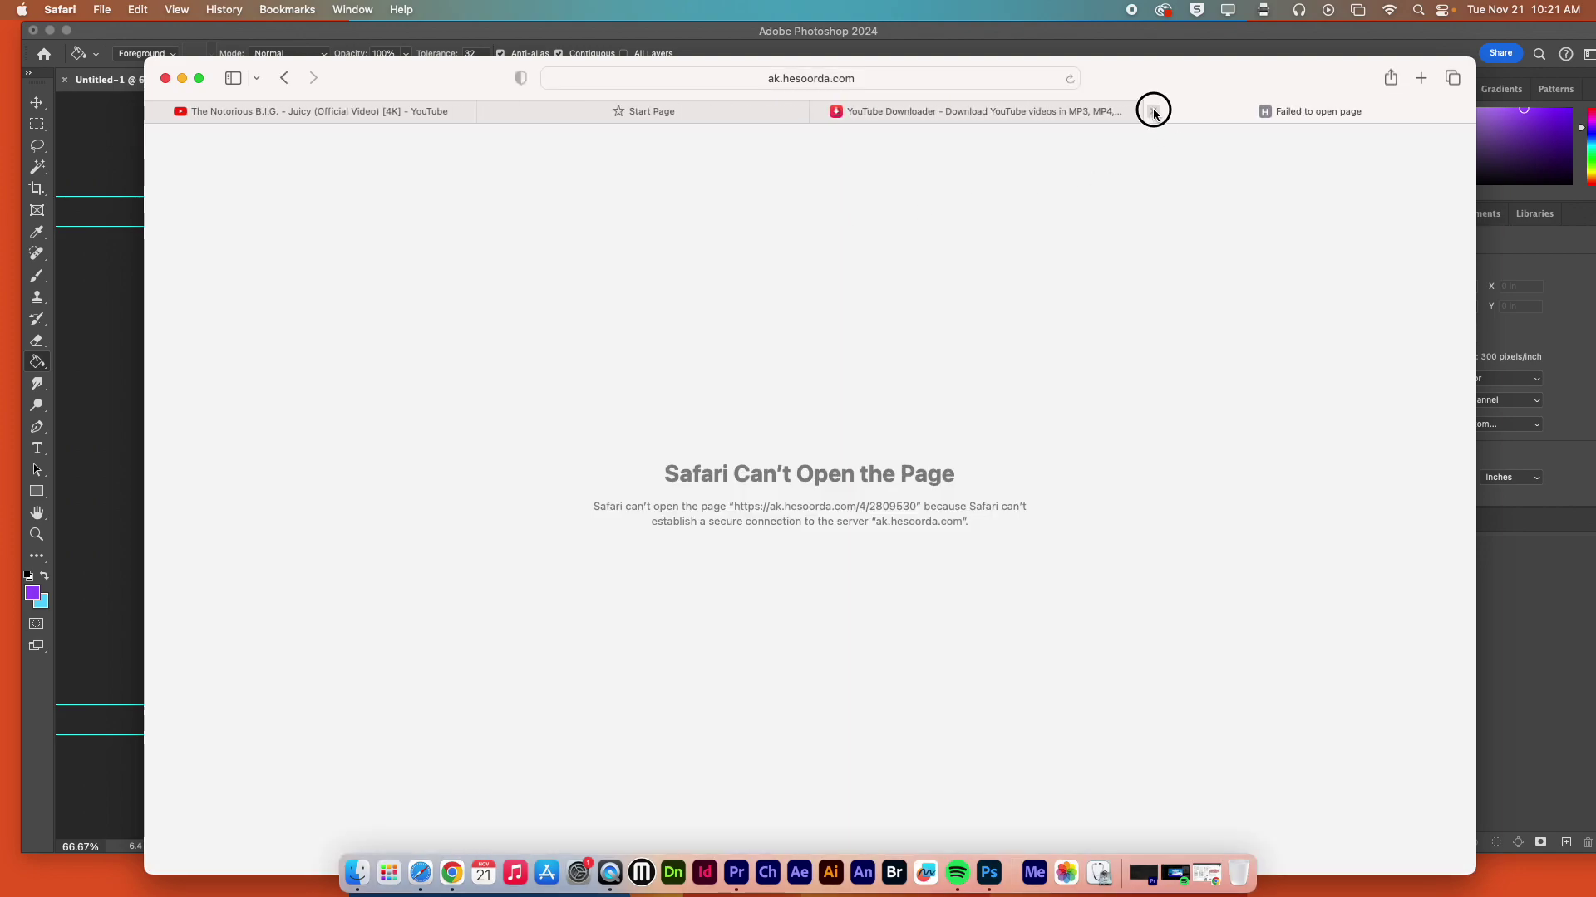
left_click(1151, 111)
left_click(862, 223)
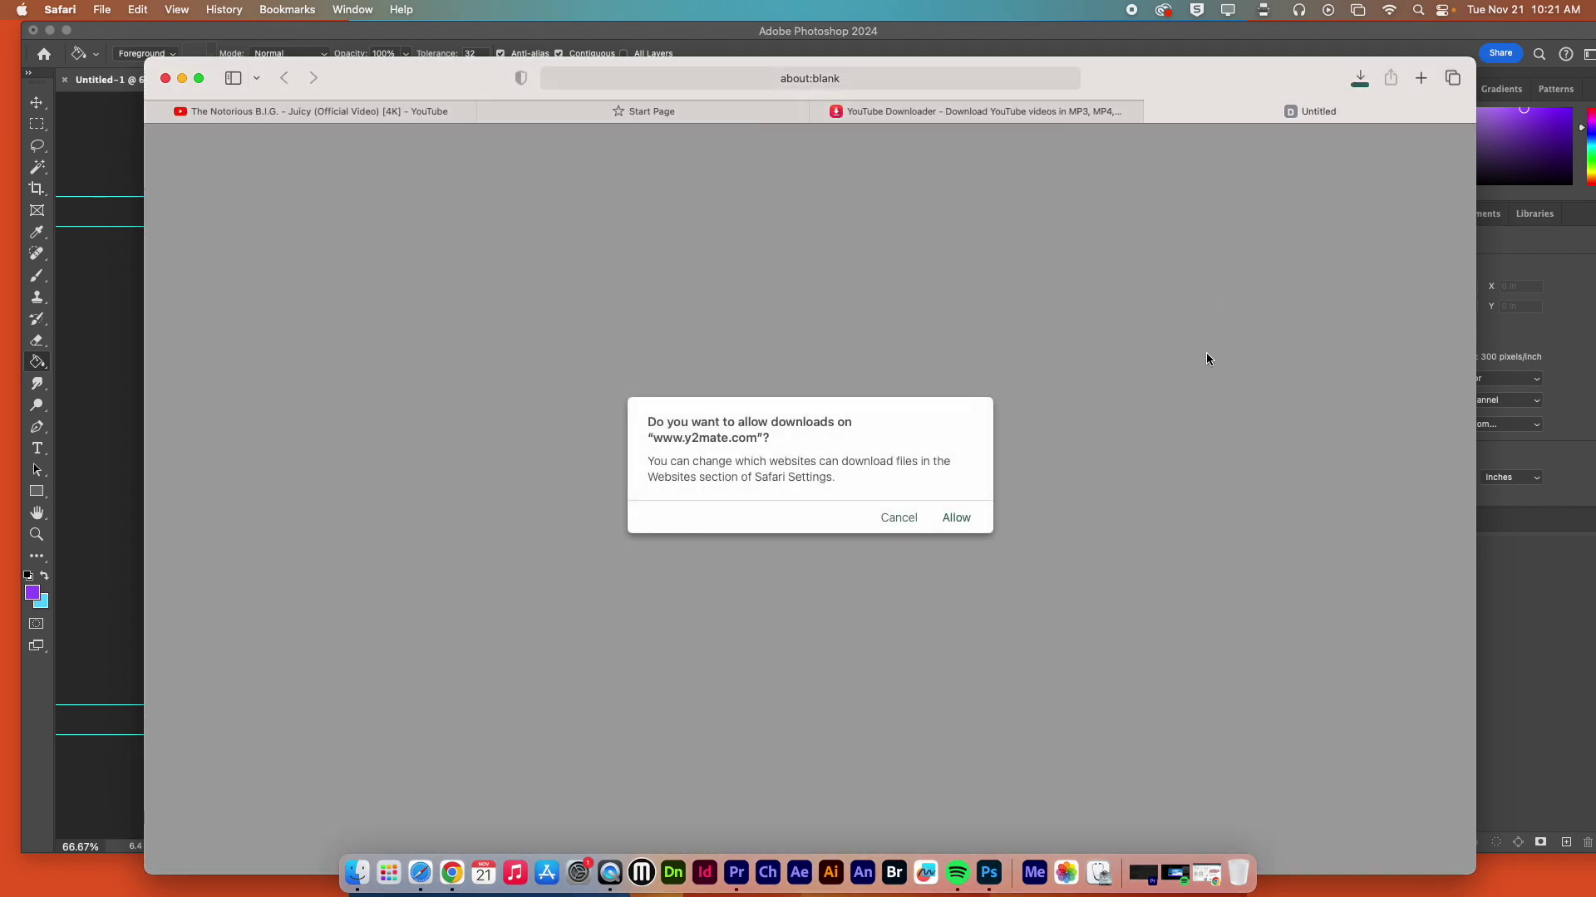
left_click(957, 518)
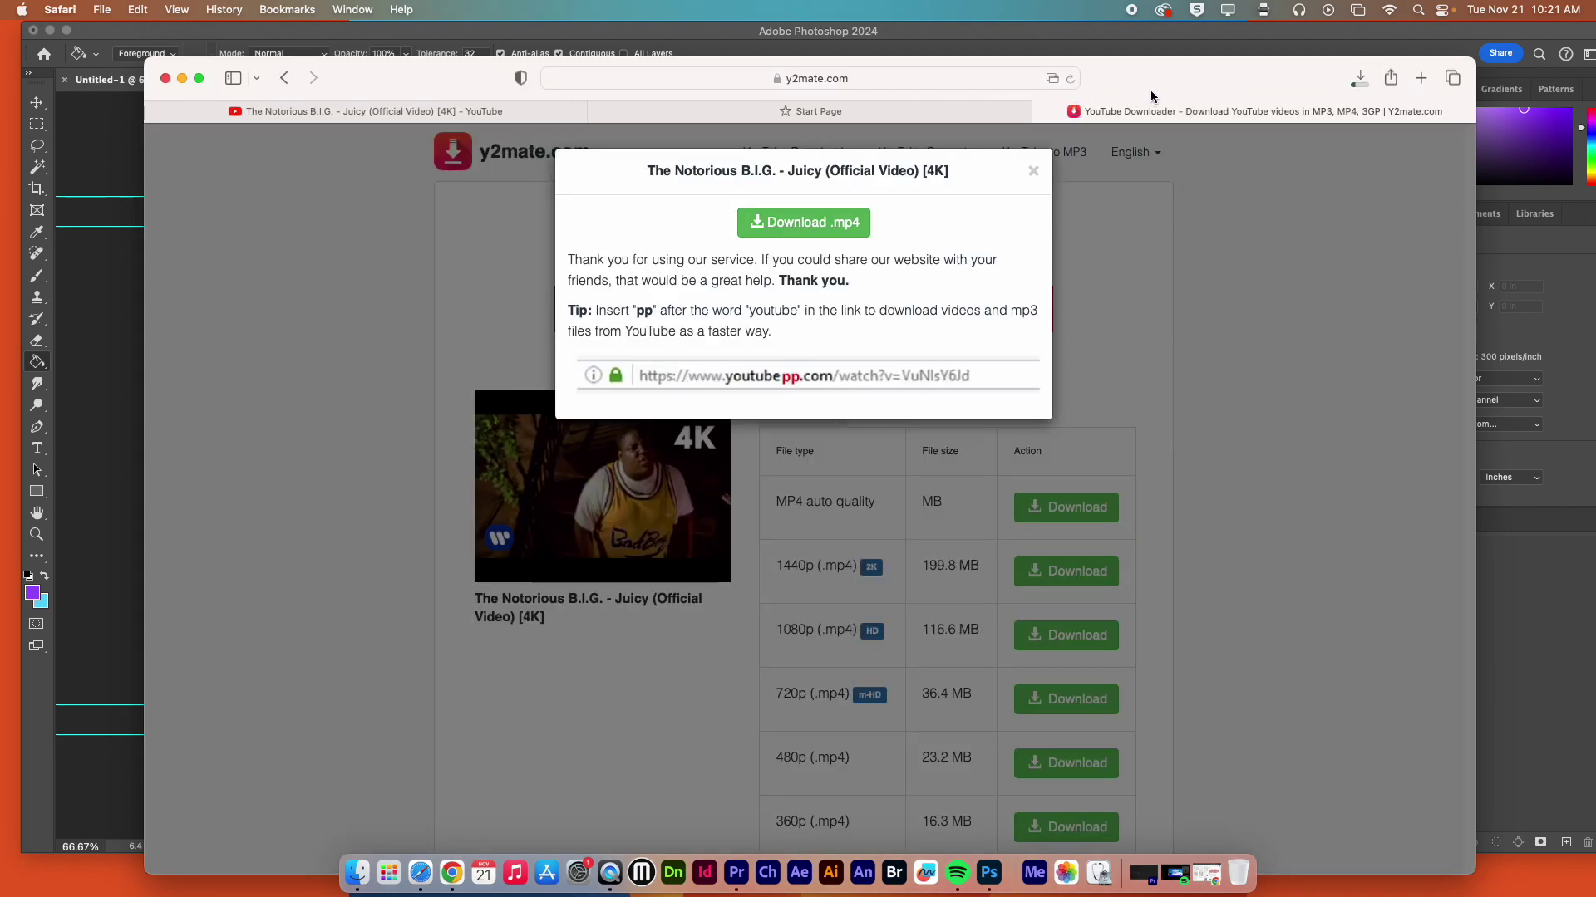
- Play the downloaded y2mate Juicy MP4 from the Downloads folder to check it works
left_click(358, 872)
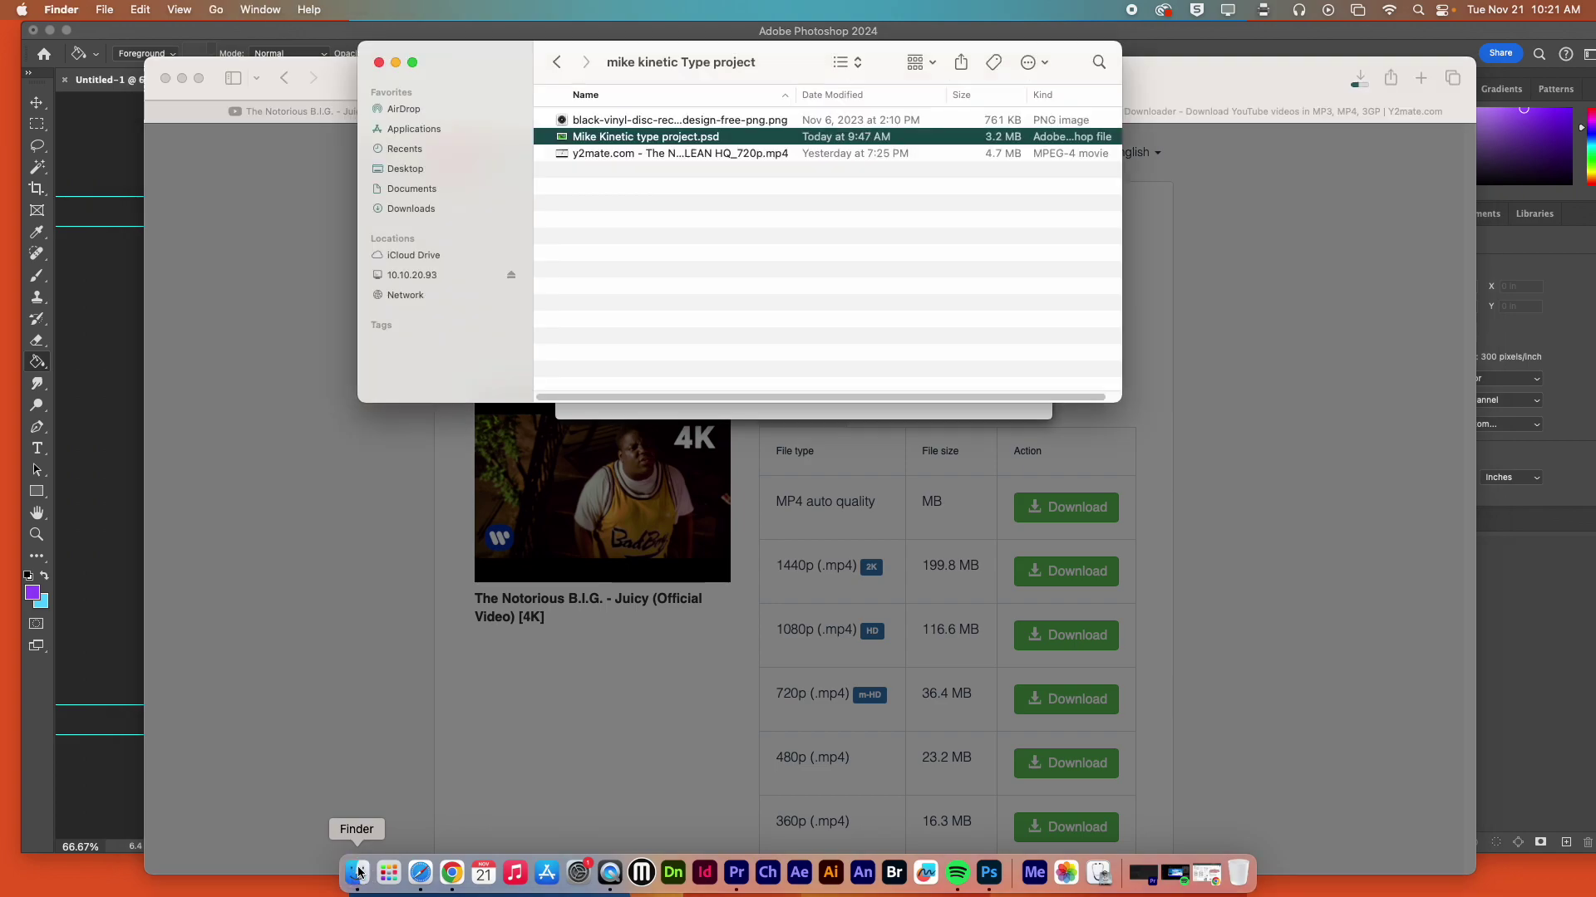
left_click(410, 208)
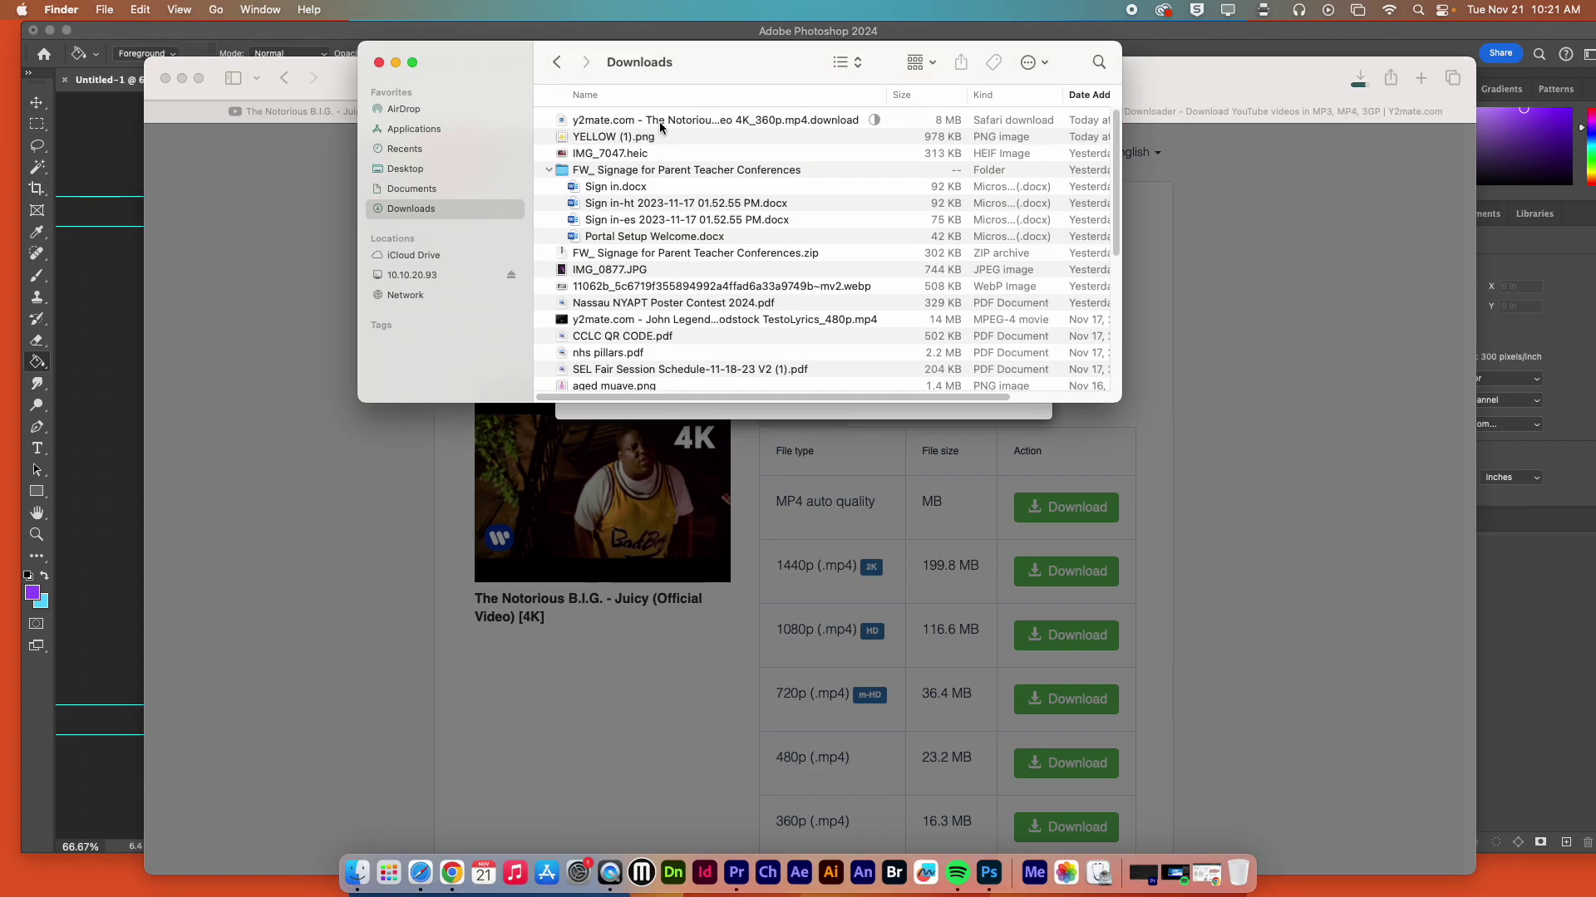
double_click(661, 125)
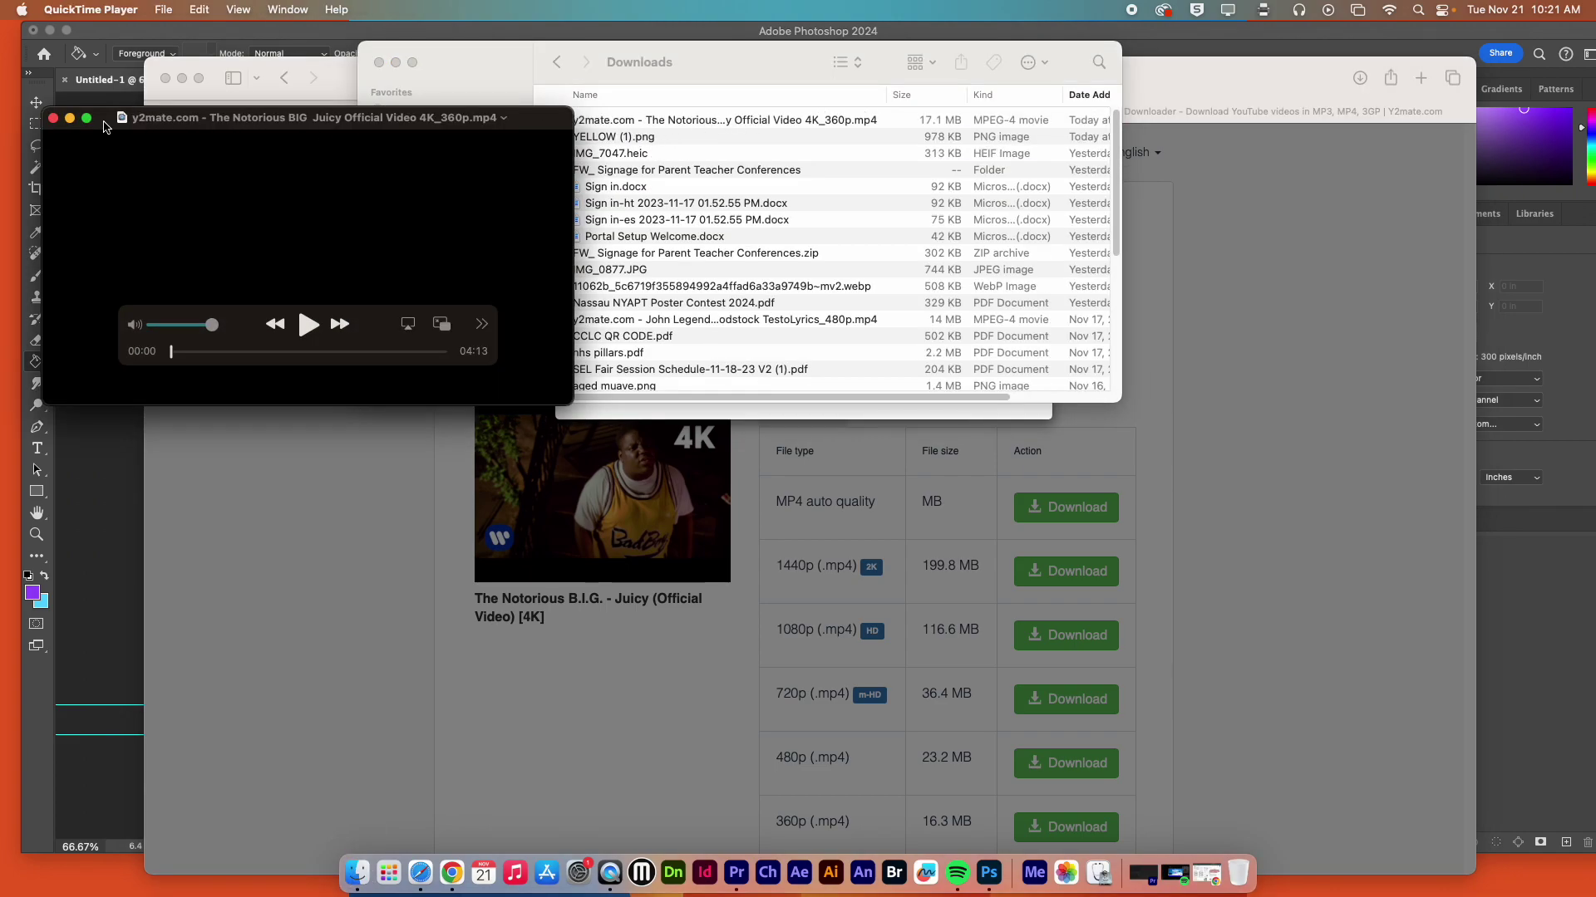
left_click(54, 118)
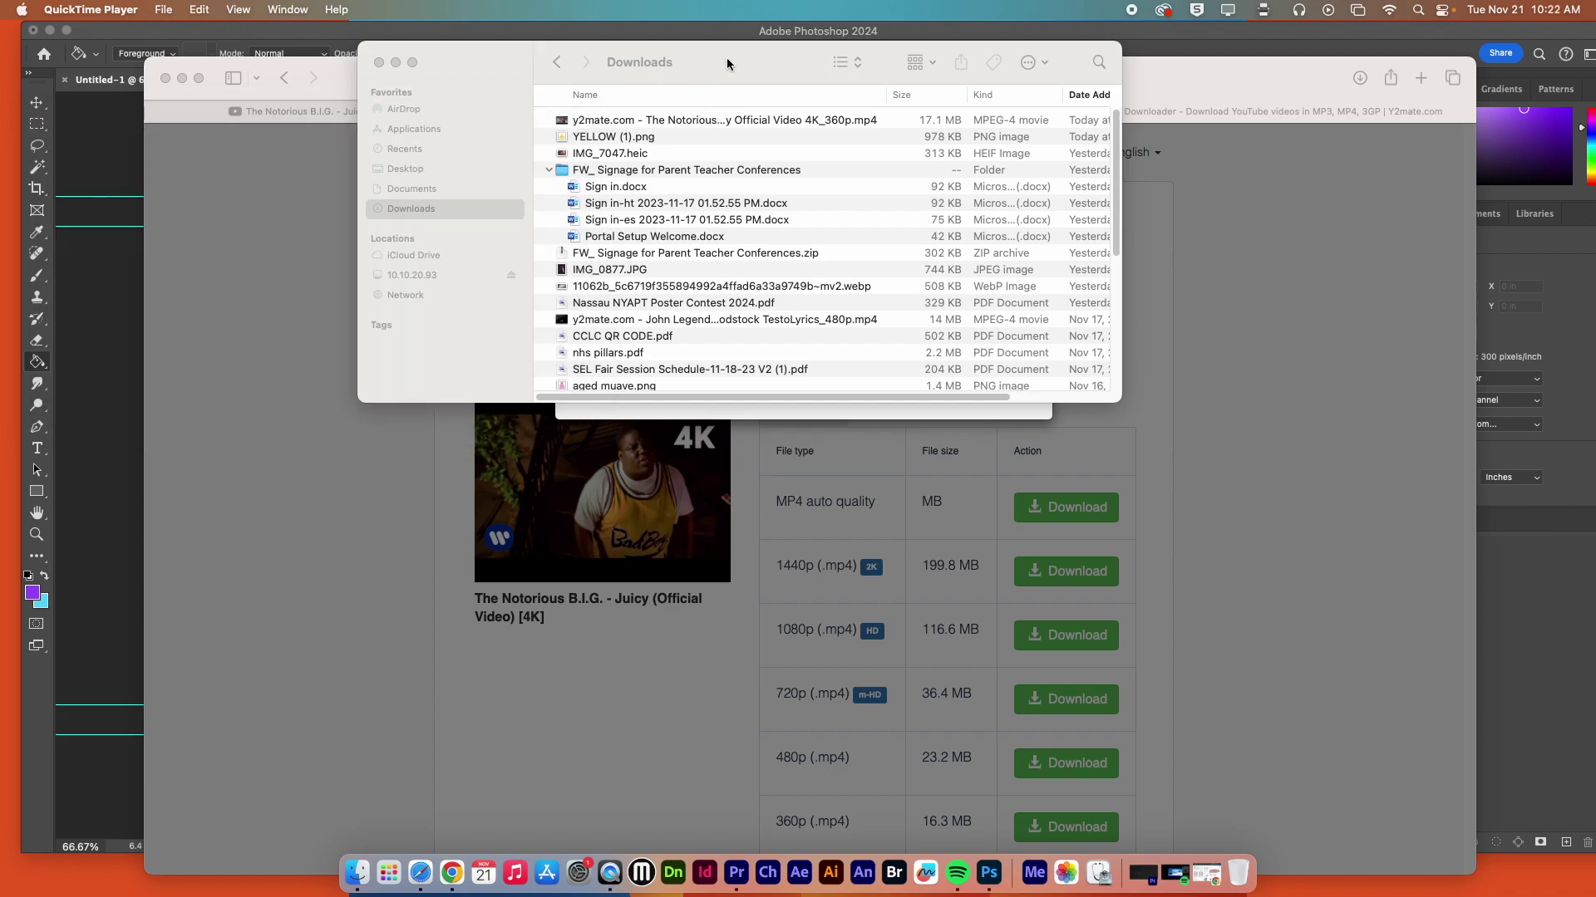
- Close Finder, minimize Safari and hide Photoshop so only the desktop shows
left_click_drag(727, 64, 755, 231)
left_click(552, 231)
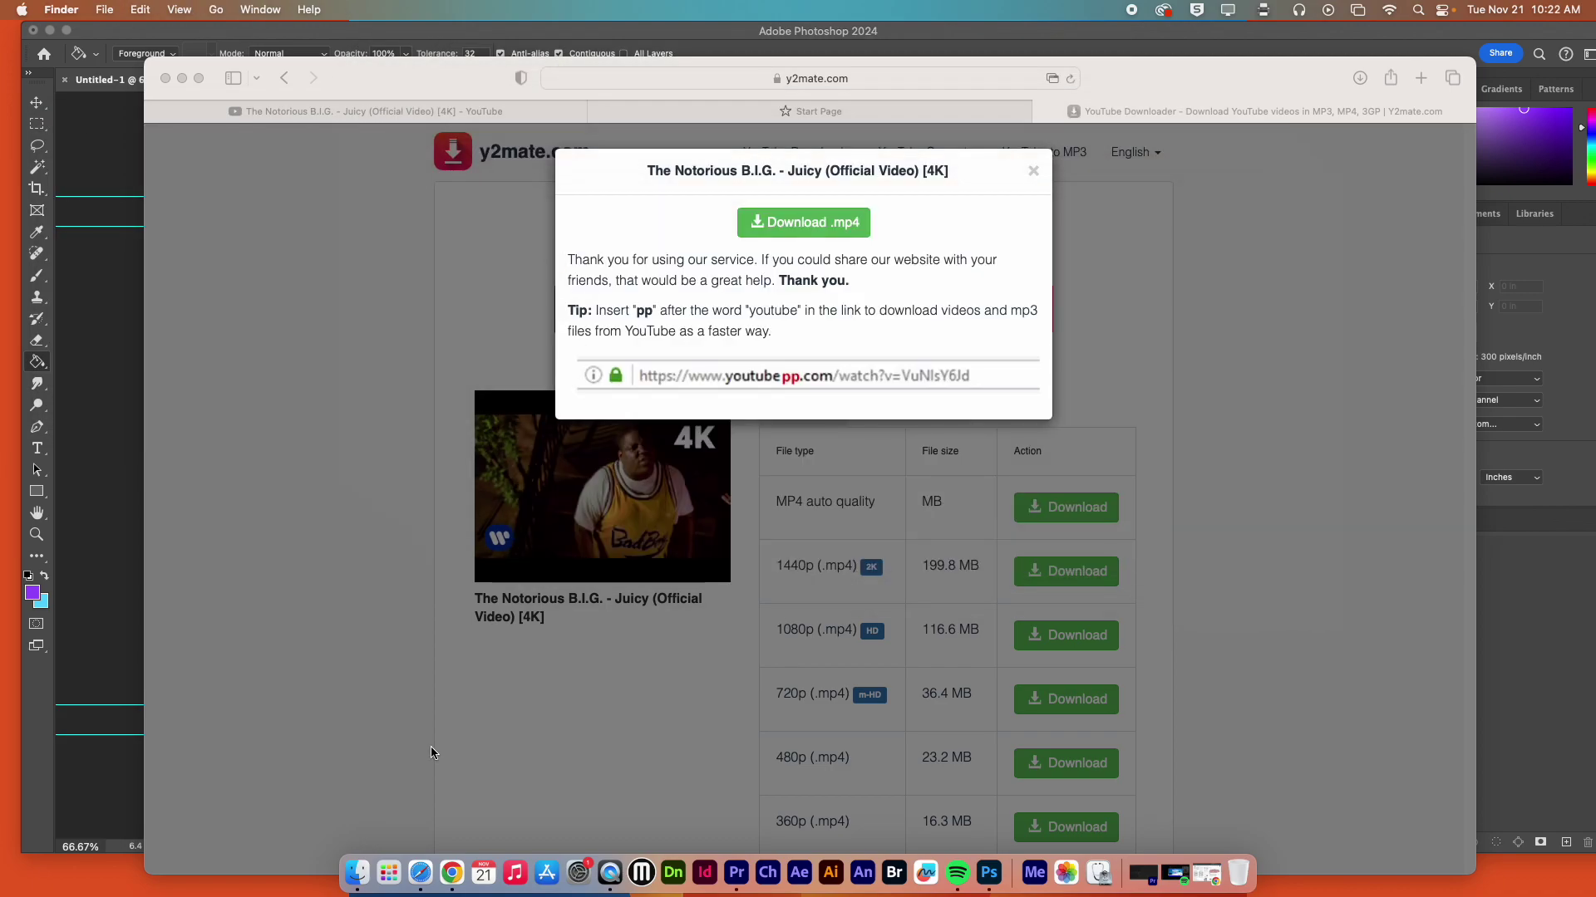
left_click(185, 83)
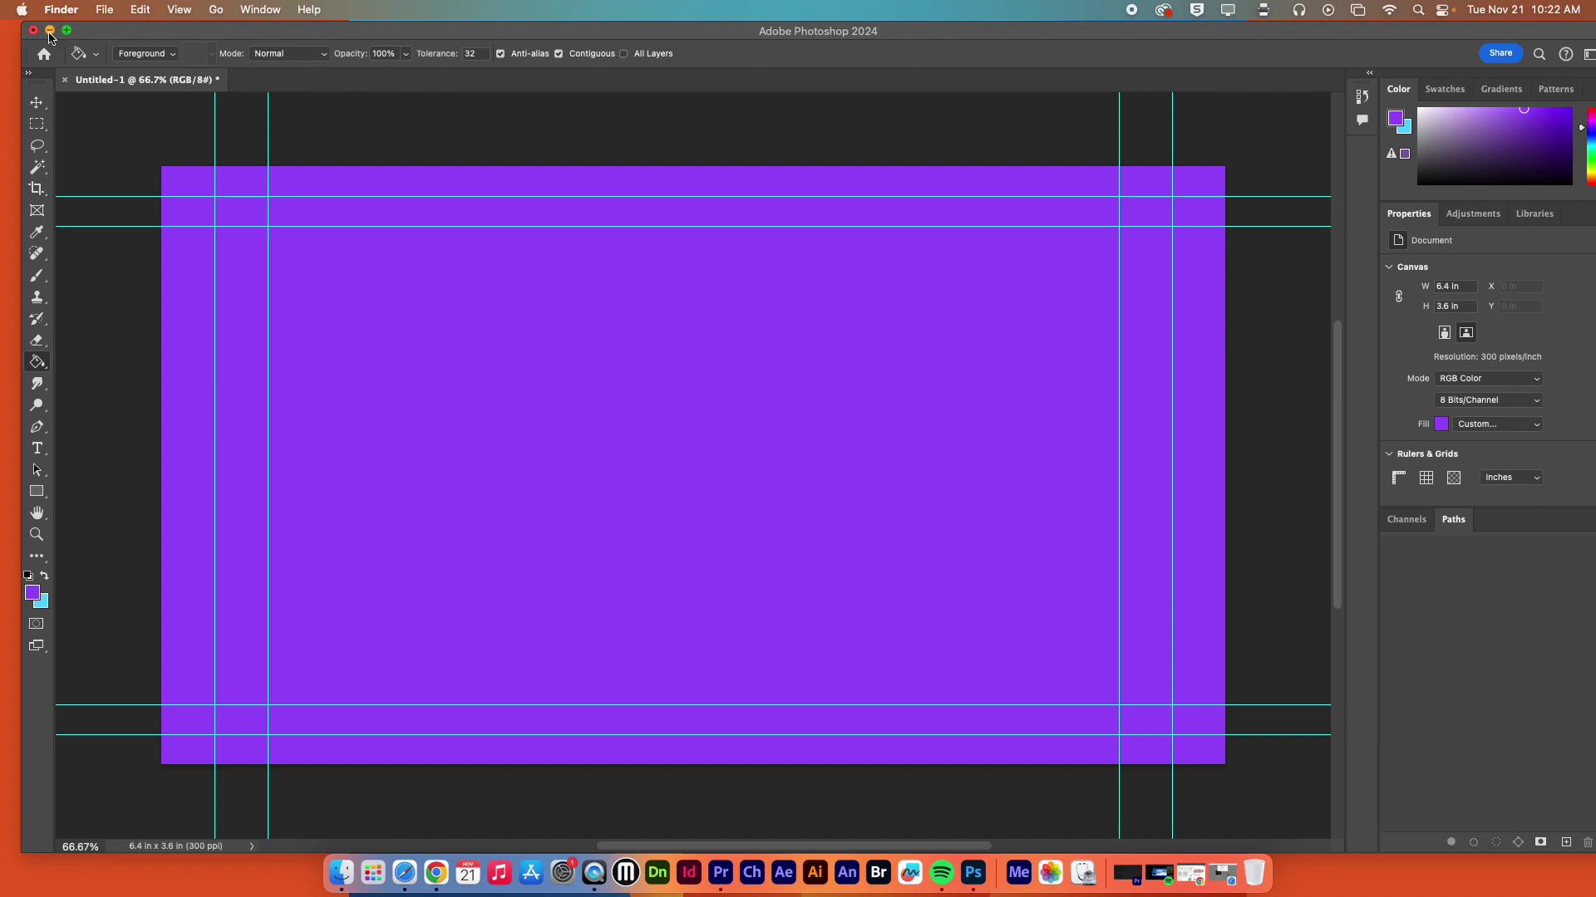
key("super+m")
left_click(1208, 196)
- Browse Graphics drive > classes > Perod 8 > a student's folder, then return to Photoshop
double_click(1230, 287)
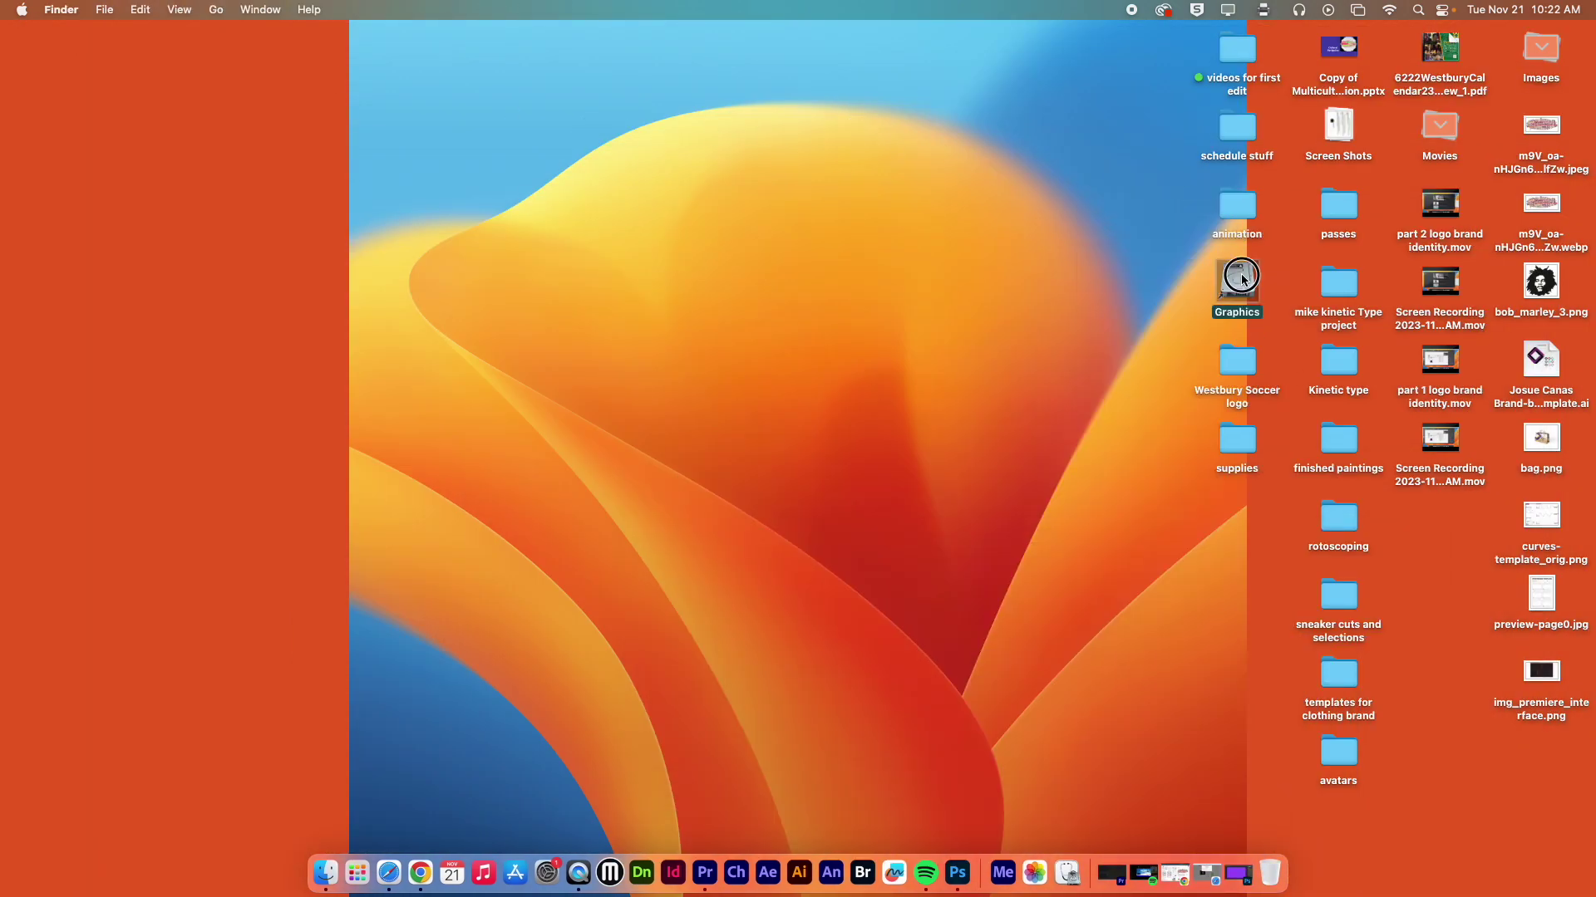
left_click(944, 98)
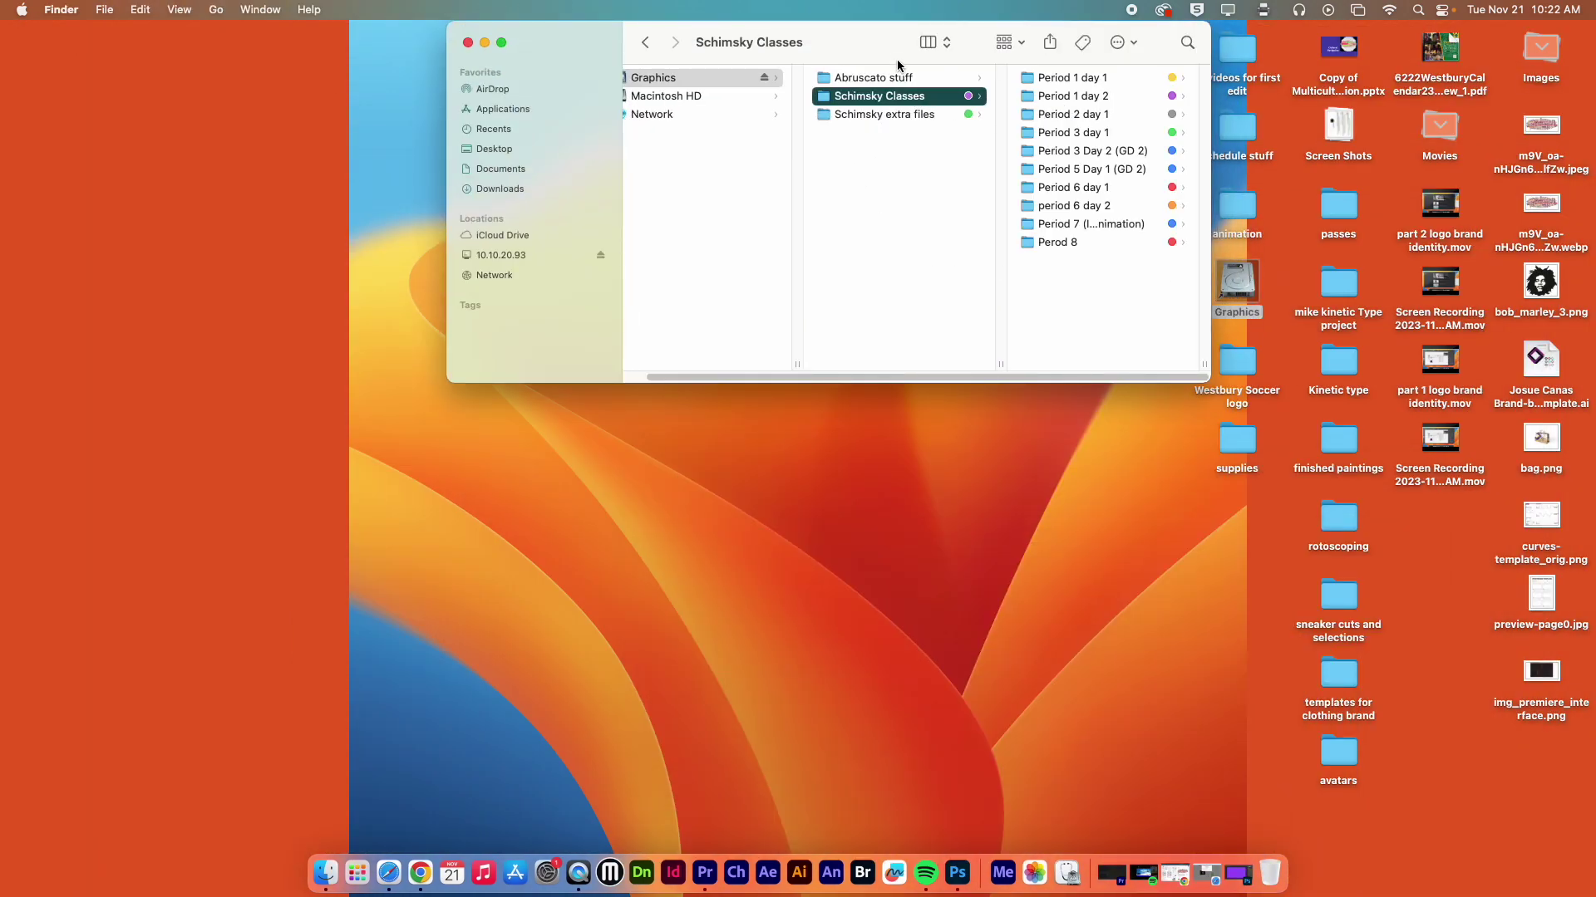
left_click_drag(898, 60, 550, 63)
left_click(889, 249)
left_click_drag(895, 393, 1046, 596)
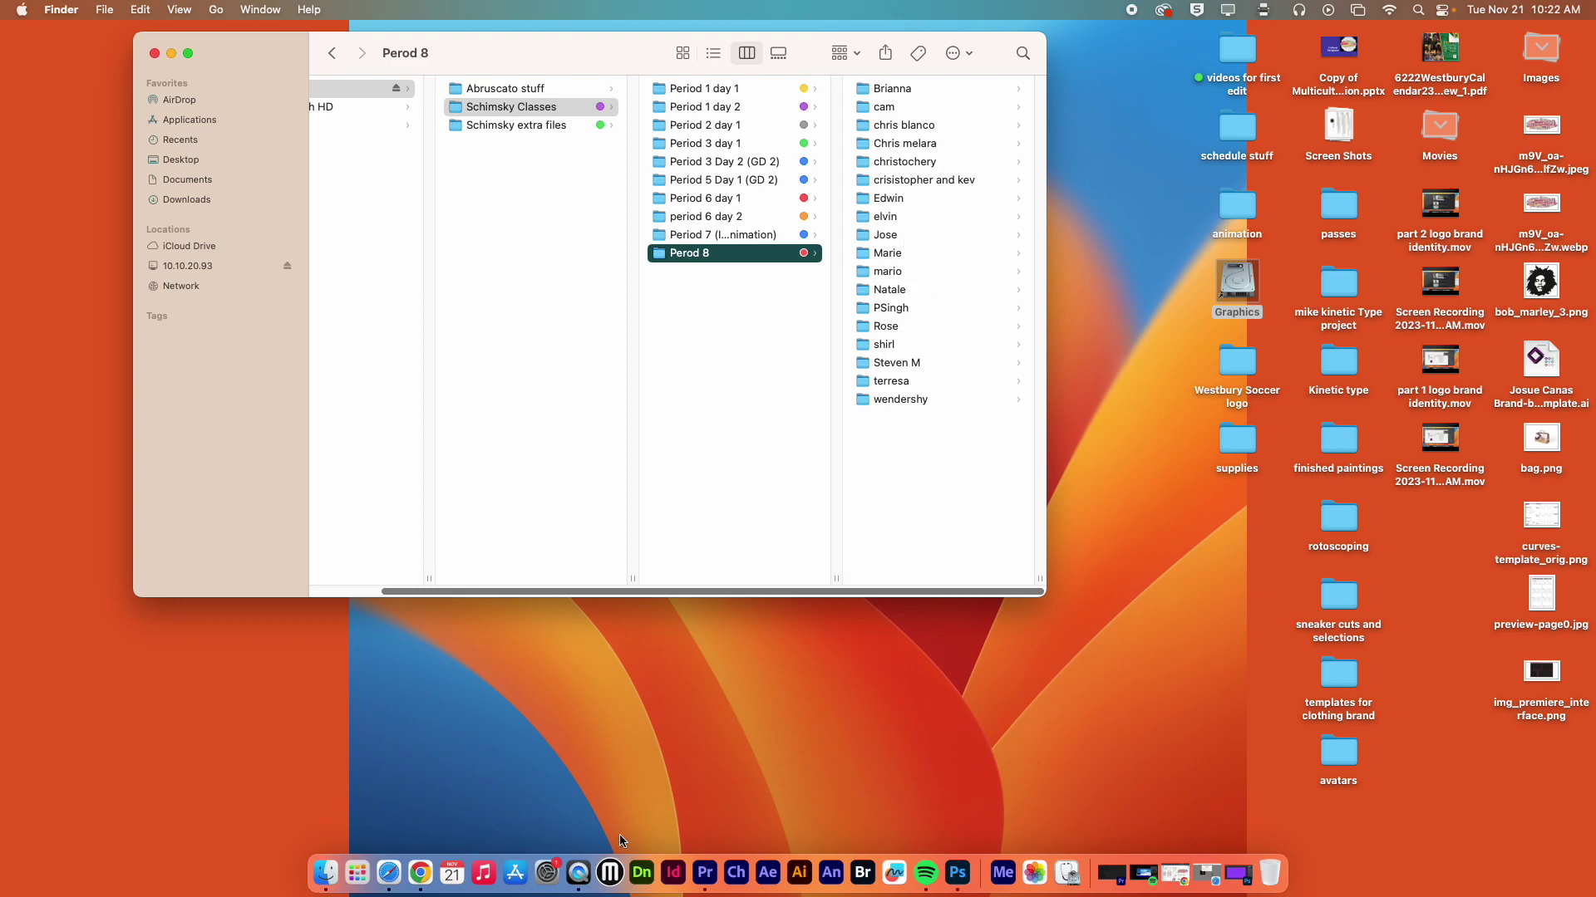
left_click(902, 399)
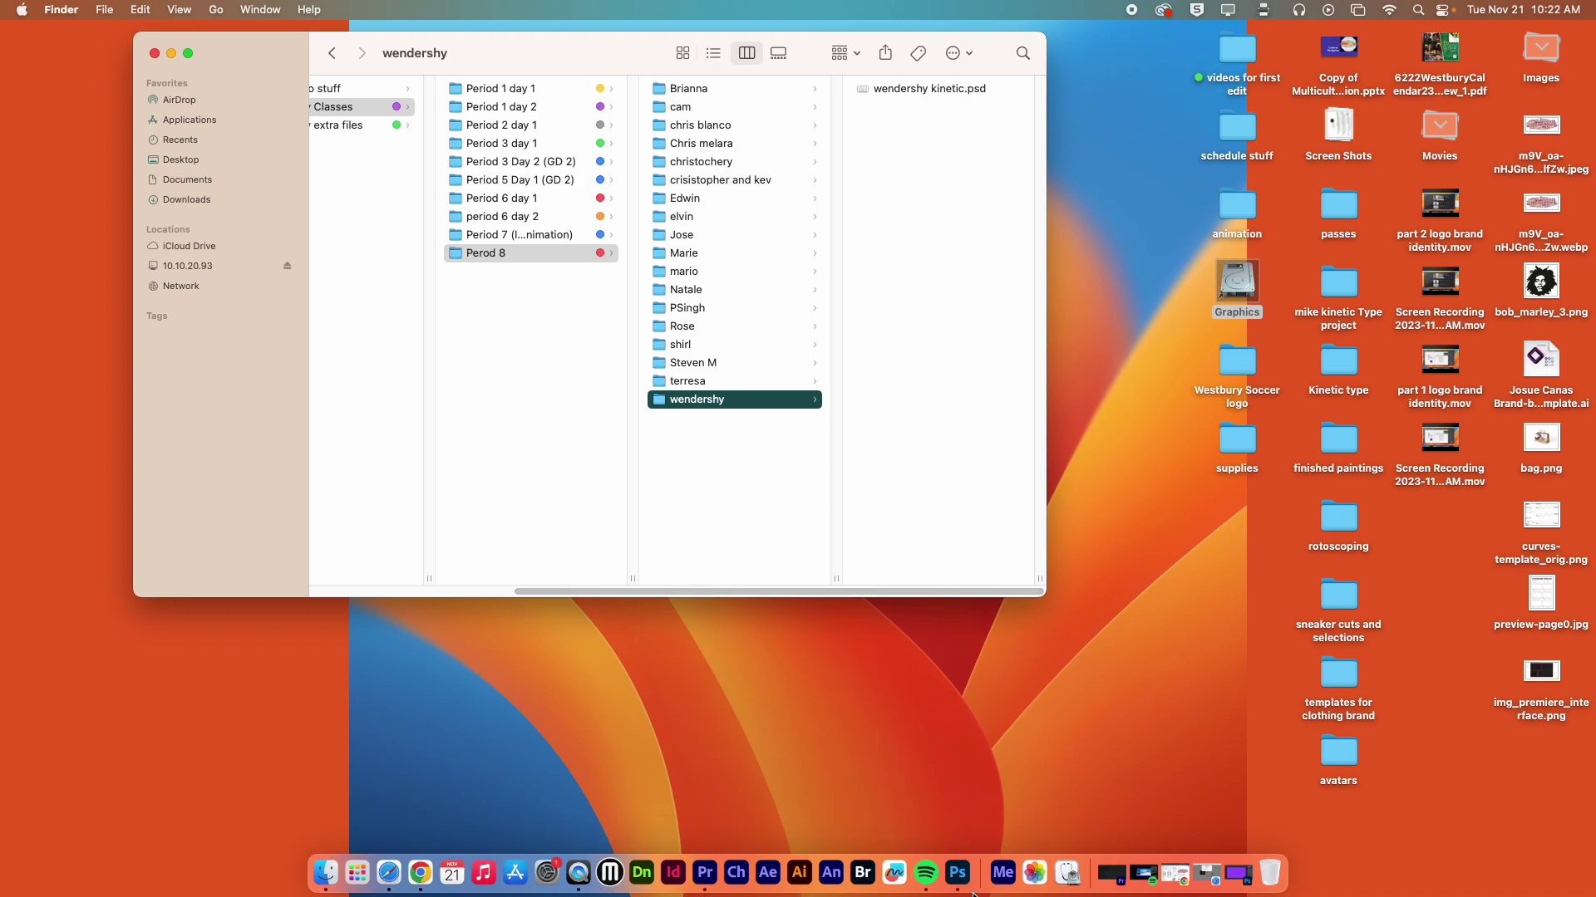
left_click(957, 872)
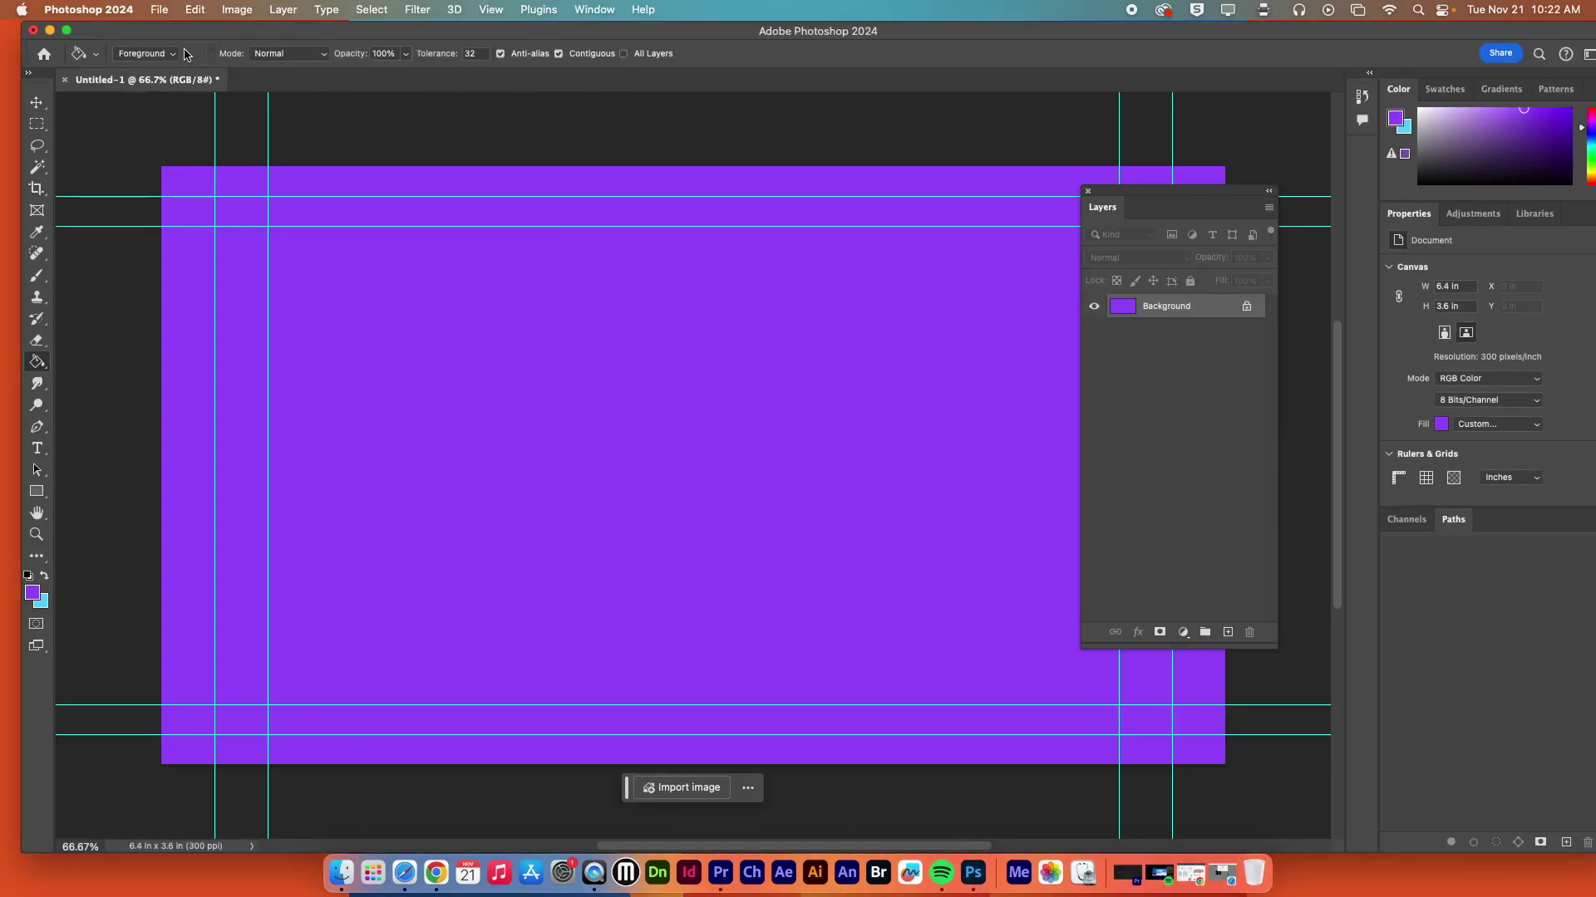
left_click(158, 9)
left_click(481, 209)
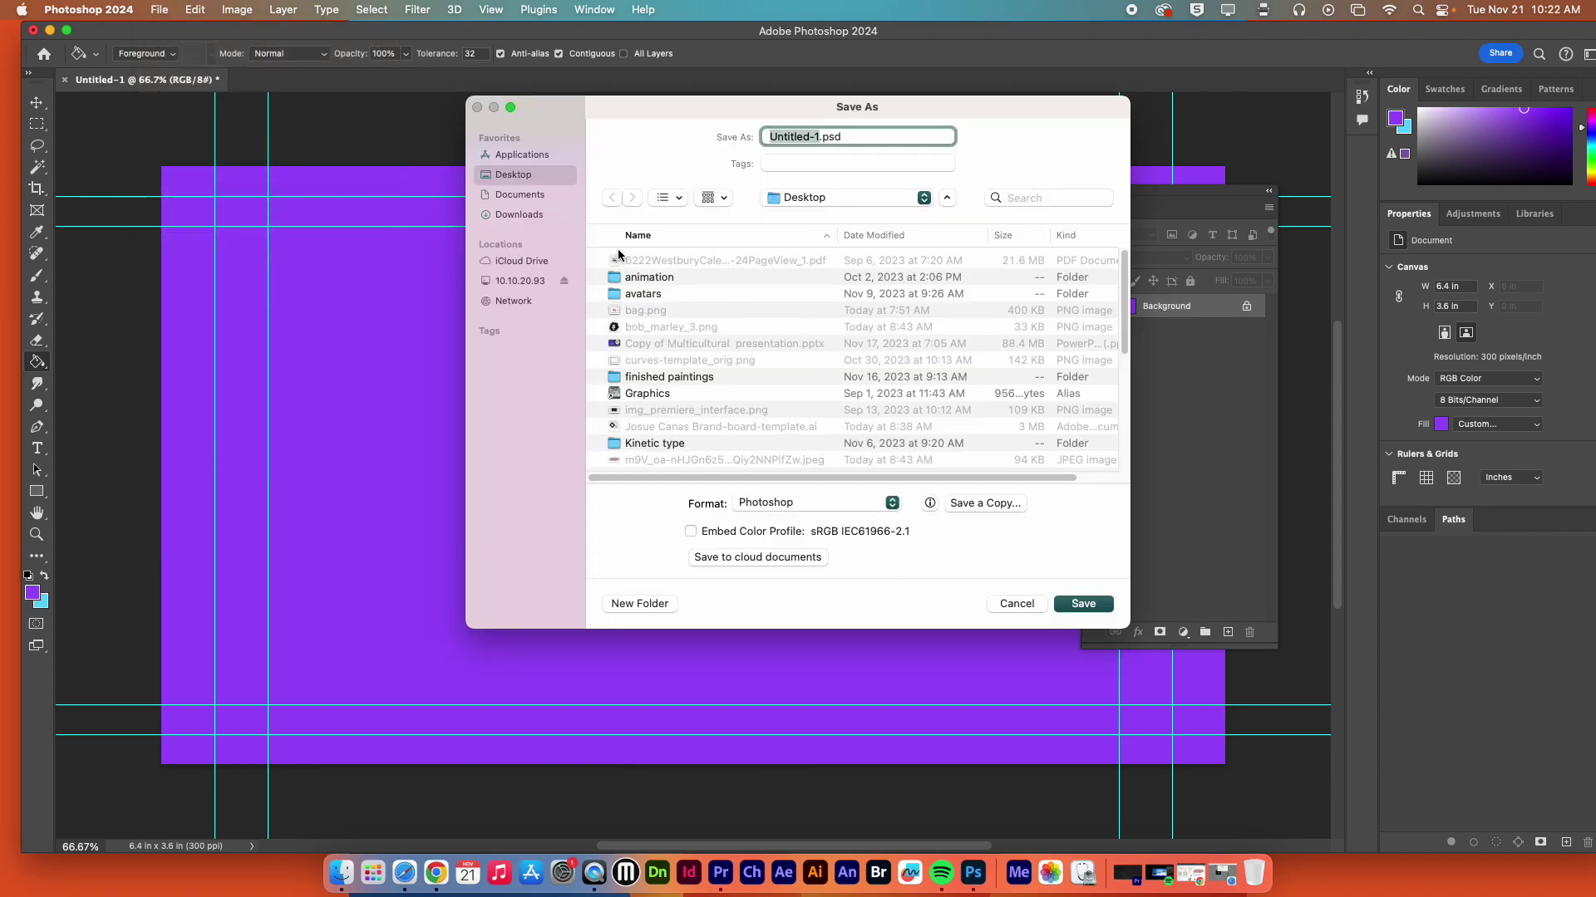
left_click(511, 282)
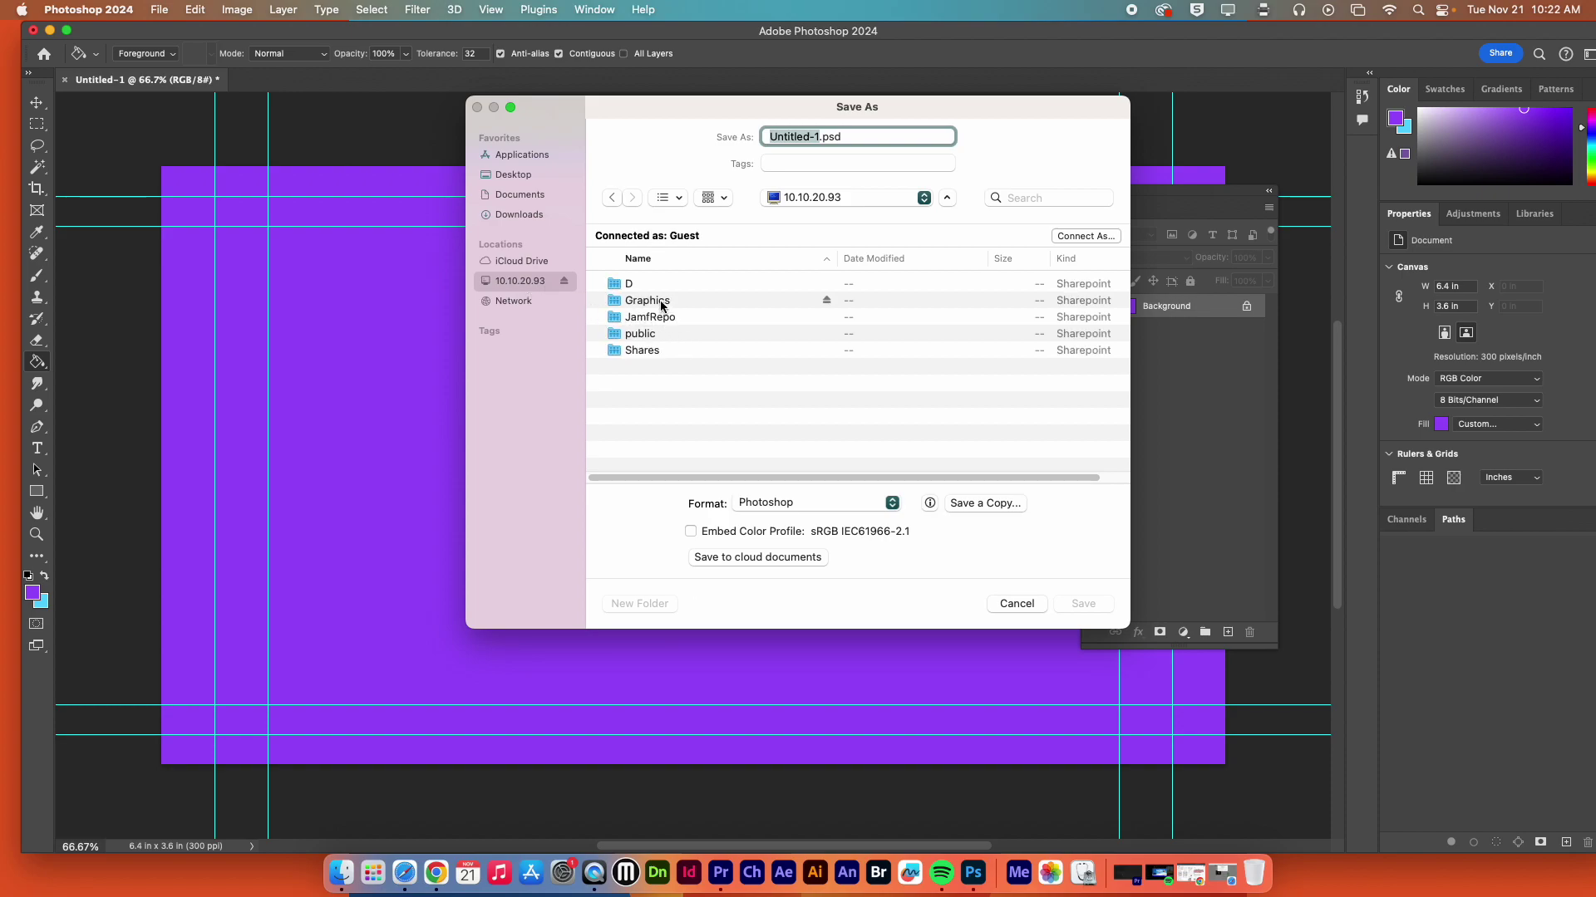
double_click(662, 302)
double_click(650, 278)
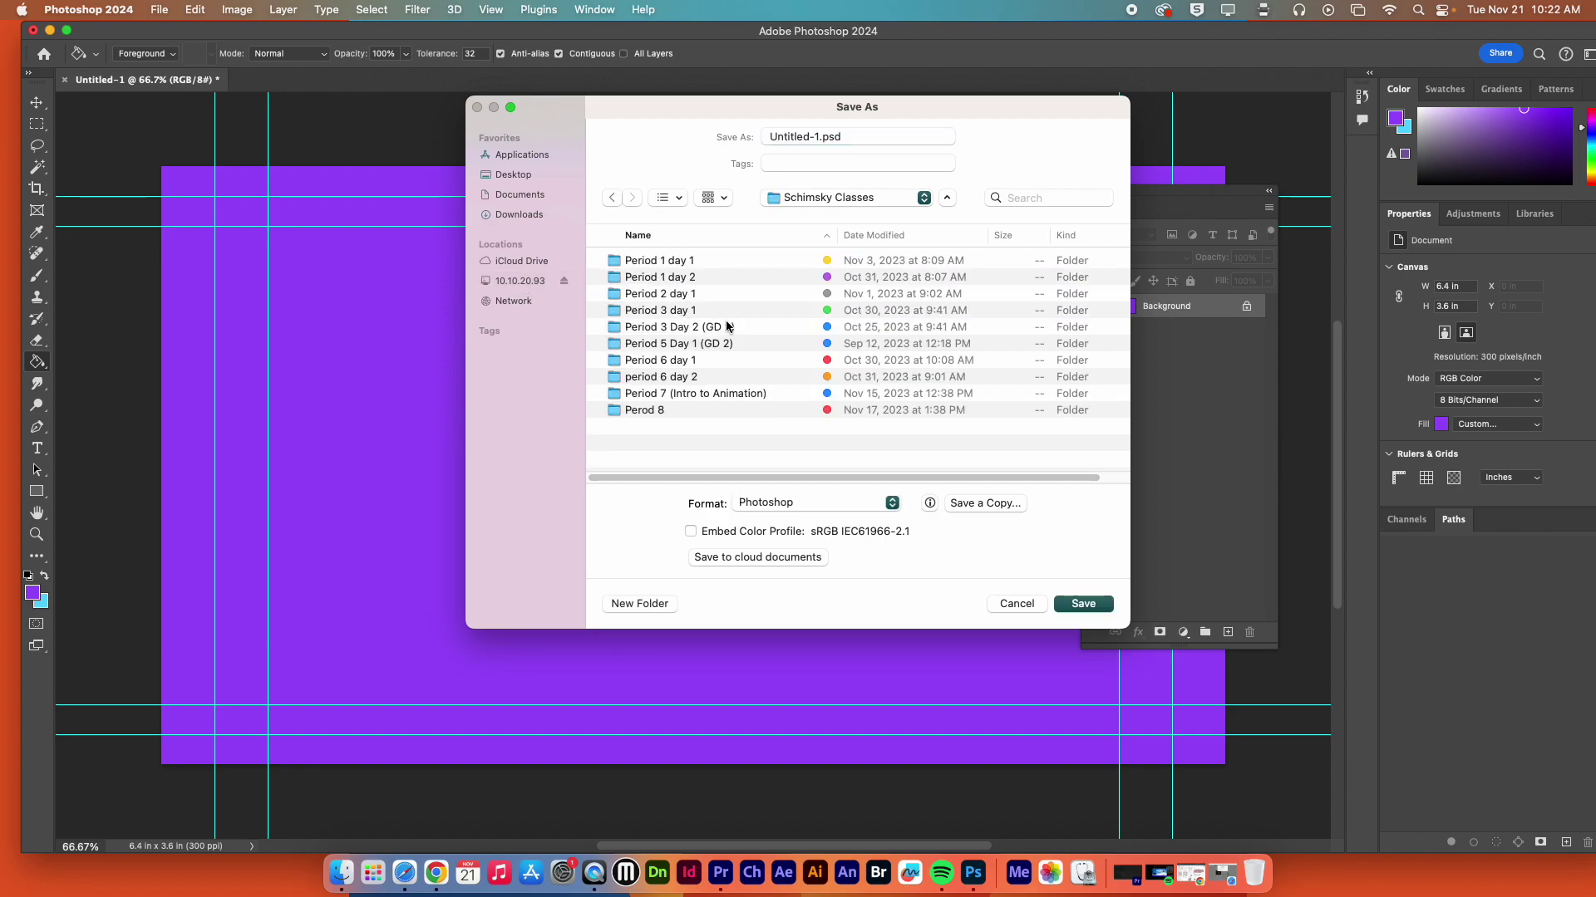
double_click(656, 410)
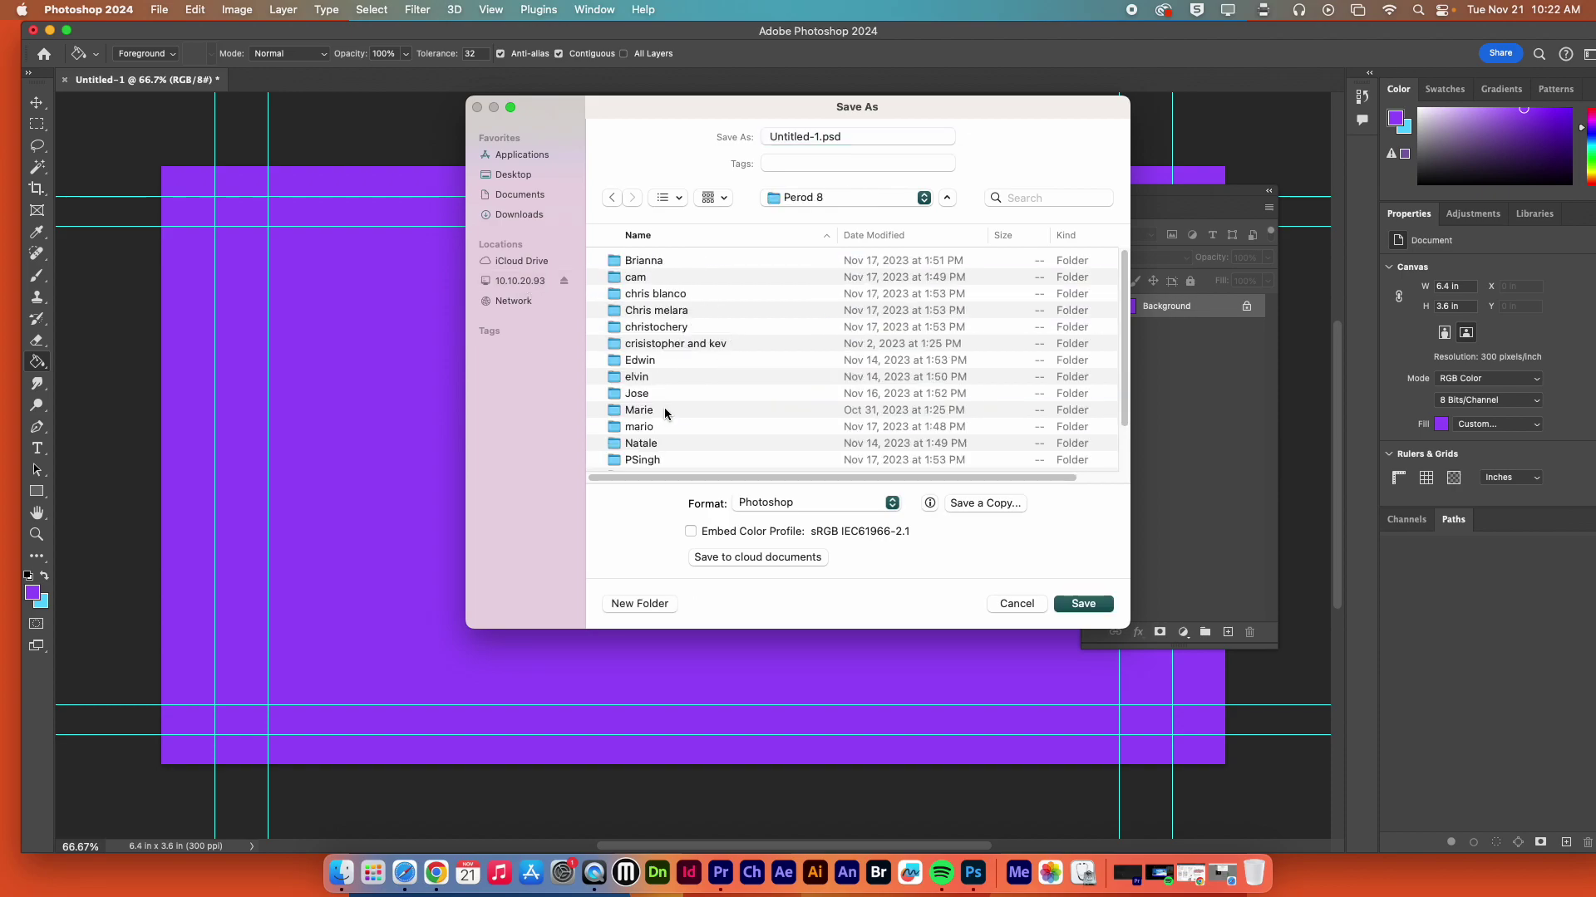
left_click(643, 281)
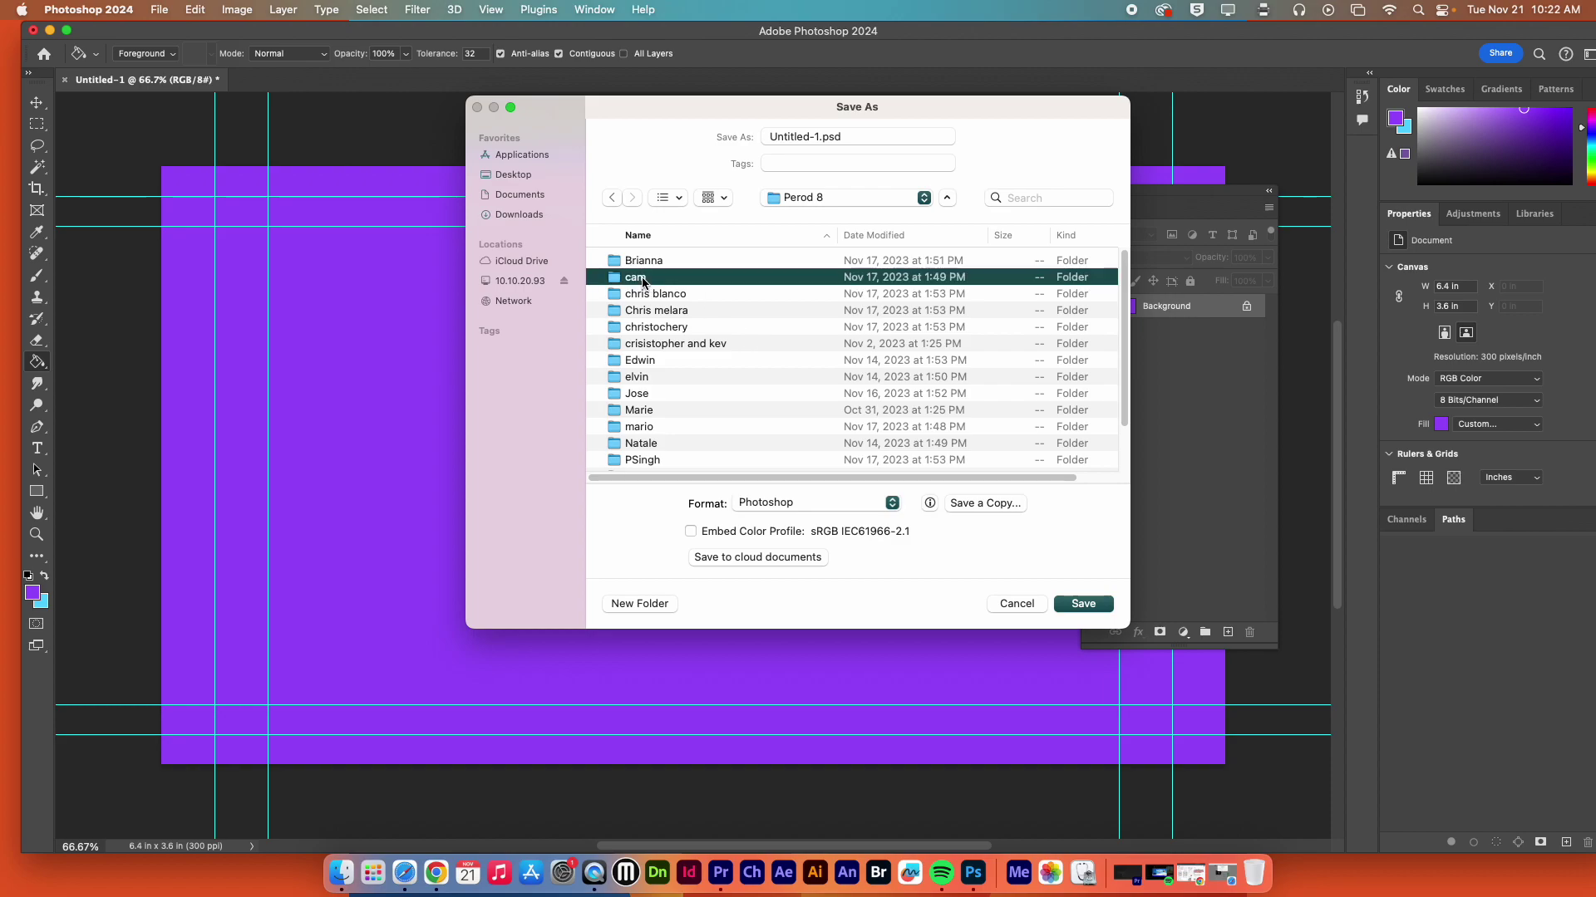
left_click(819, 138)
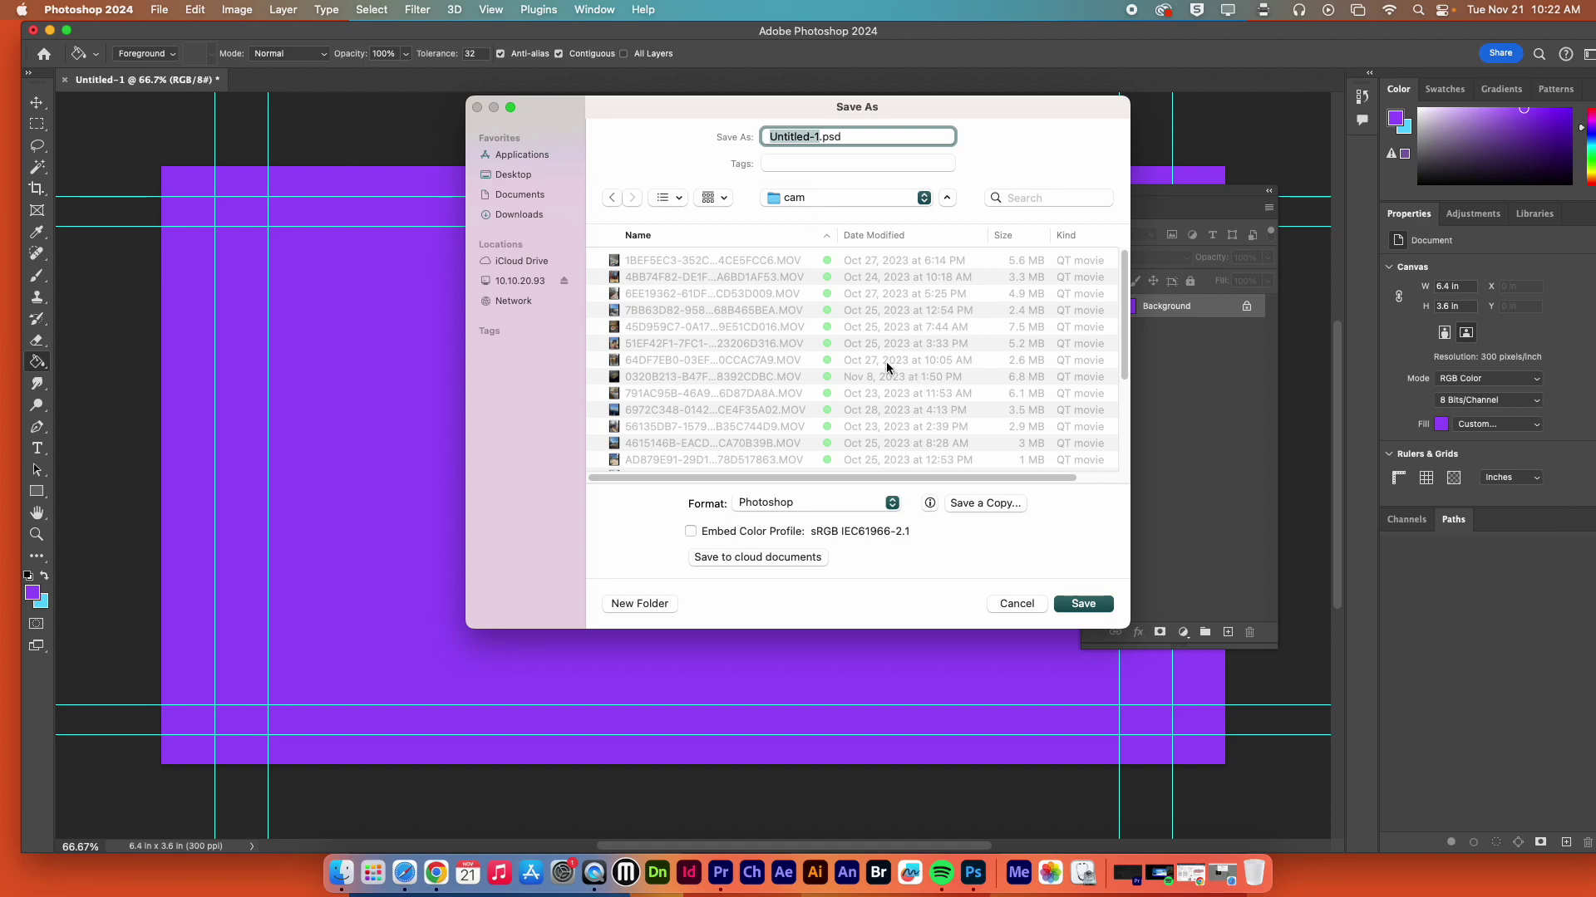
type("cam kinetic type")
left_click(1043, 606)
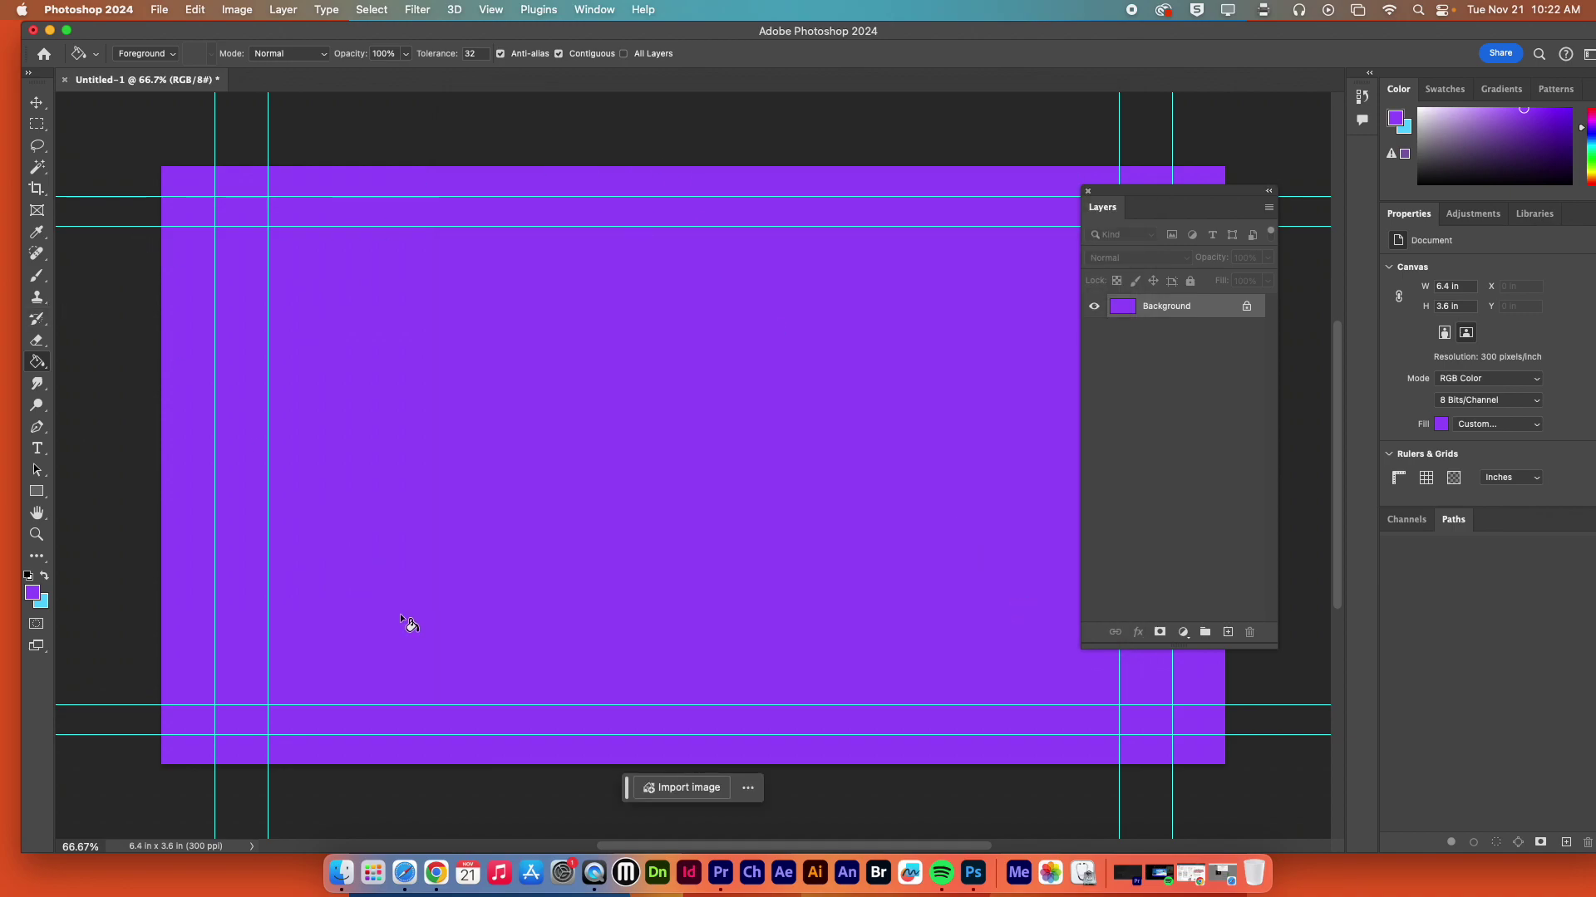
- Reopen the Juicy lyrics page in Safari from the browsing history
left_click(407, 879)
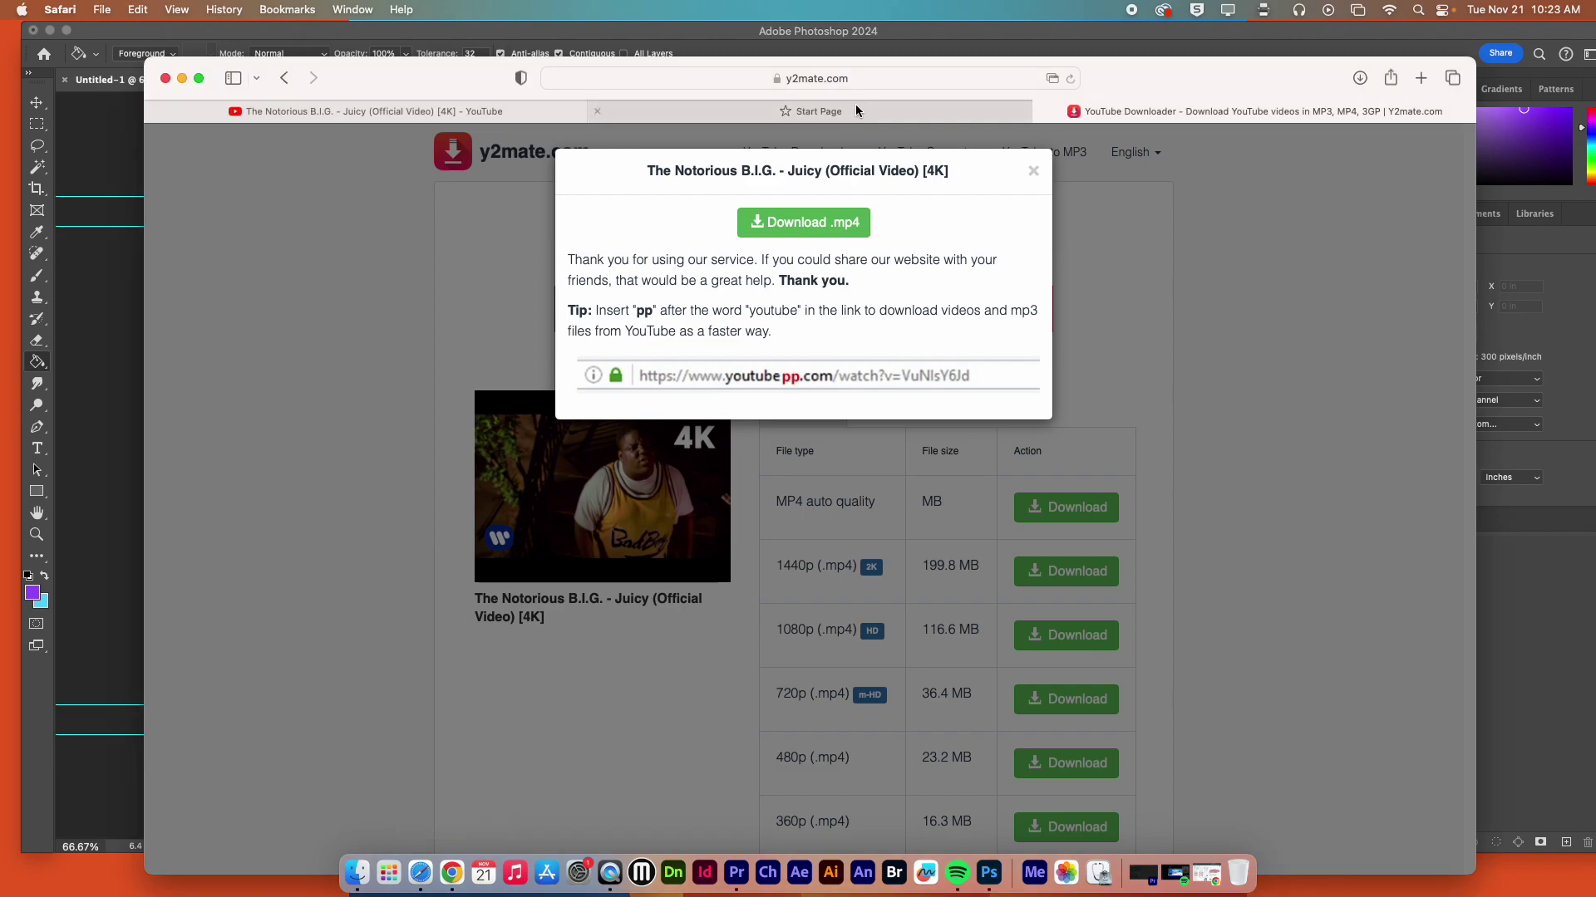
left_click(934, 119)
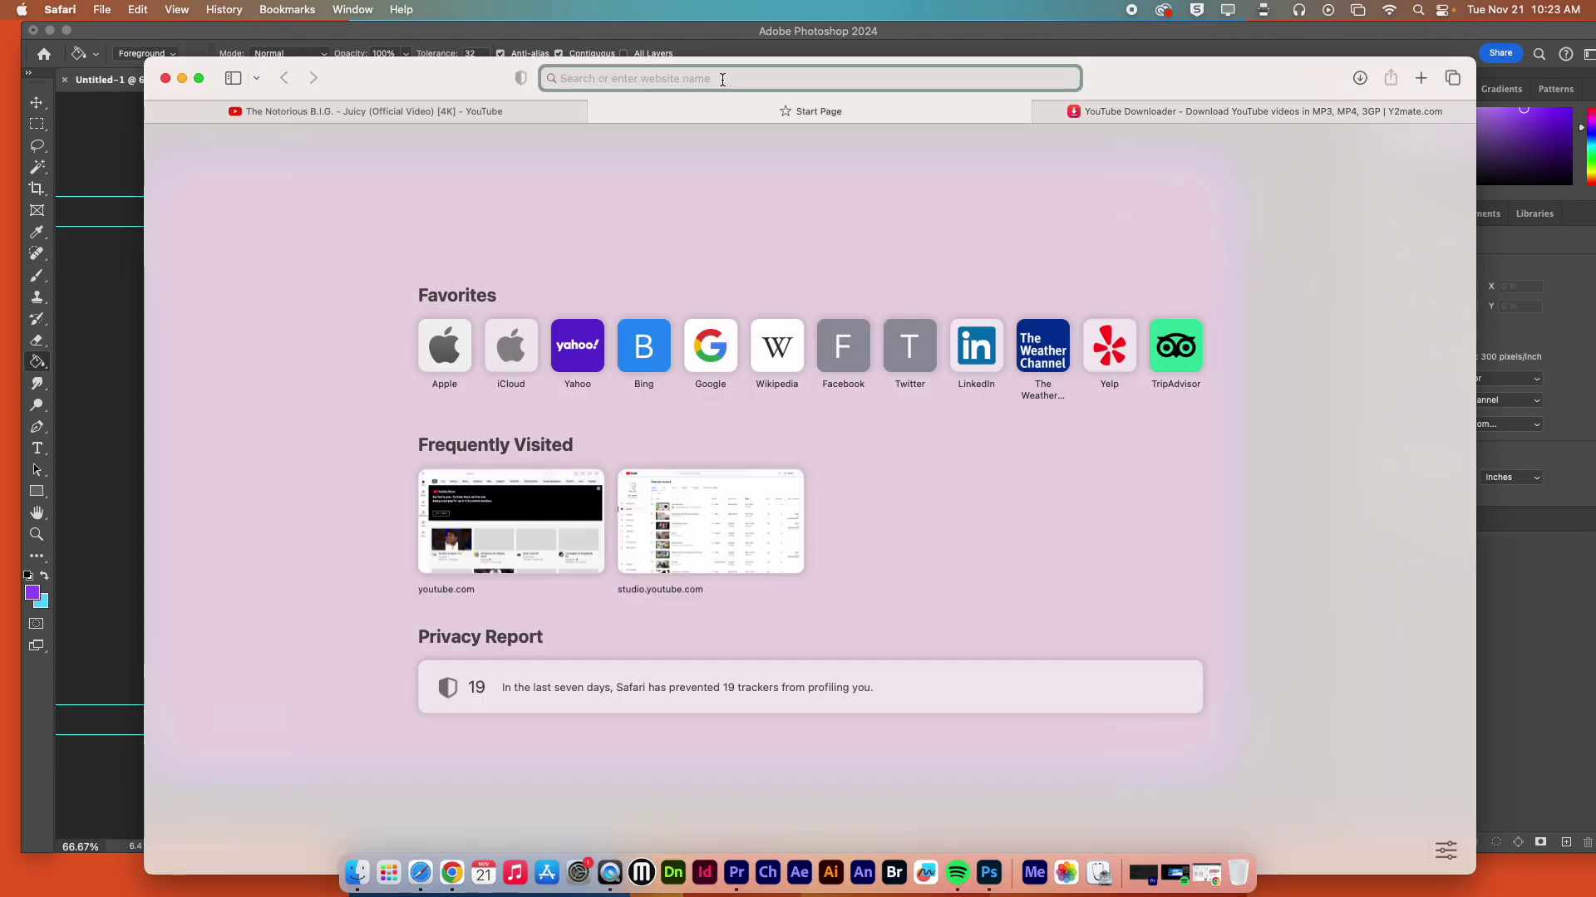
left_click(223, 9)
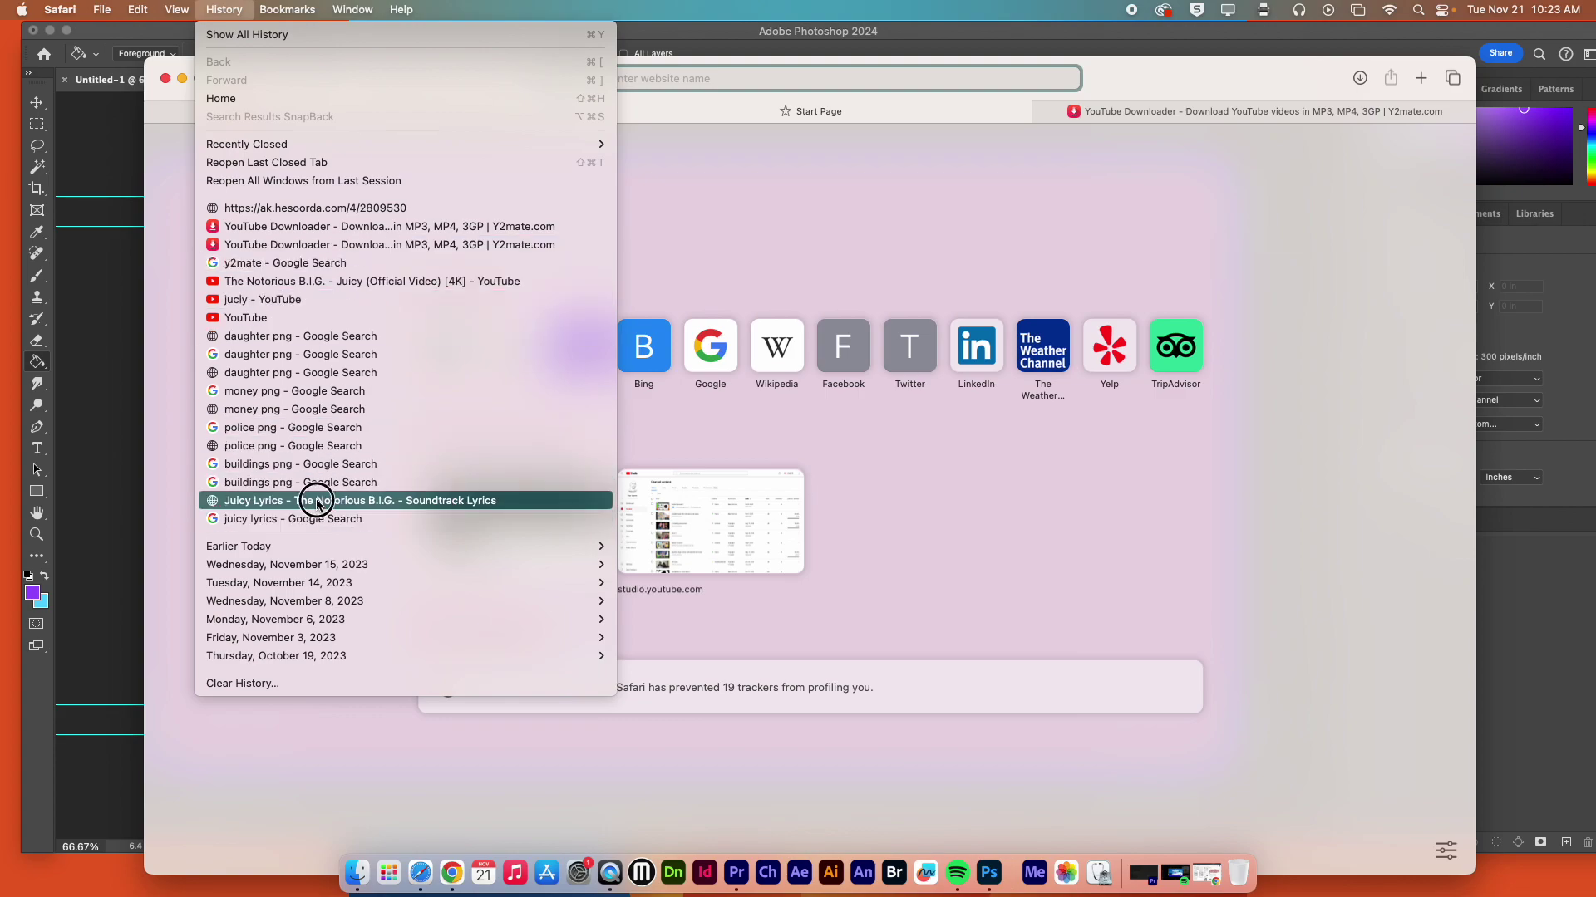
left_click(320, 500)
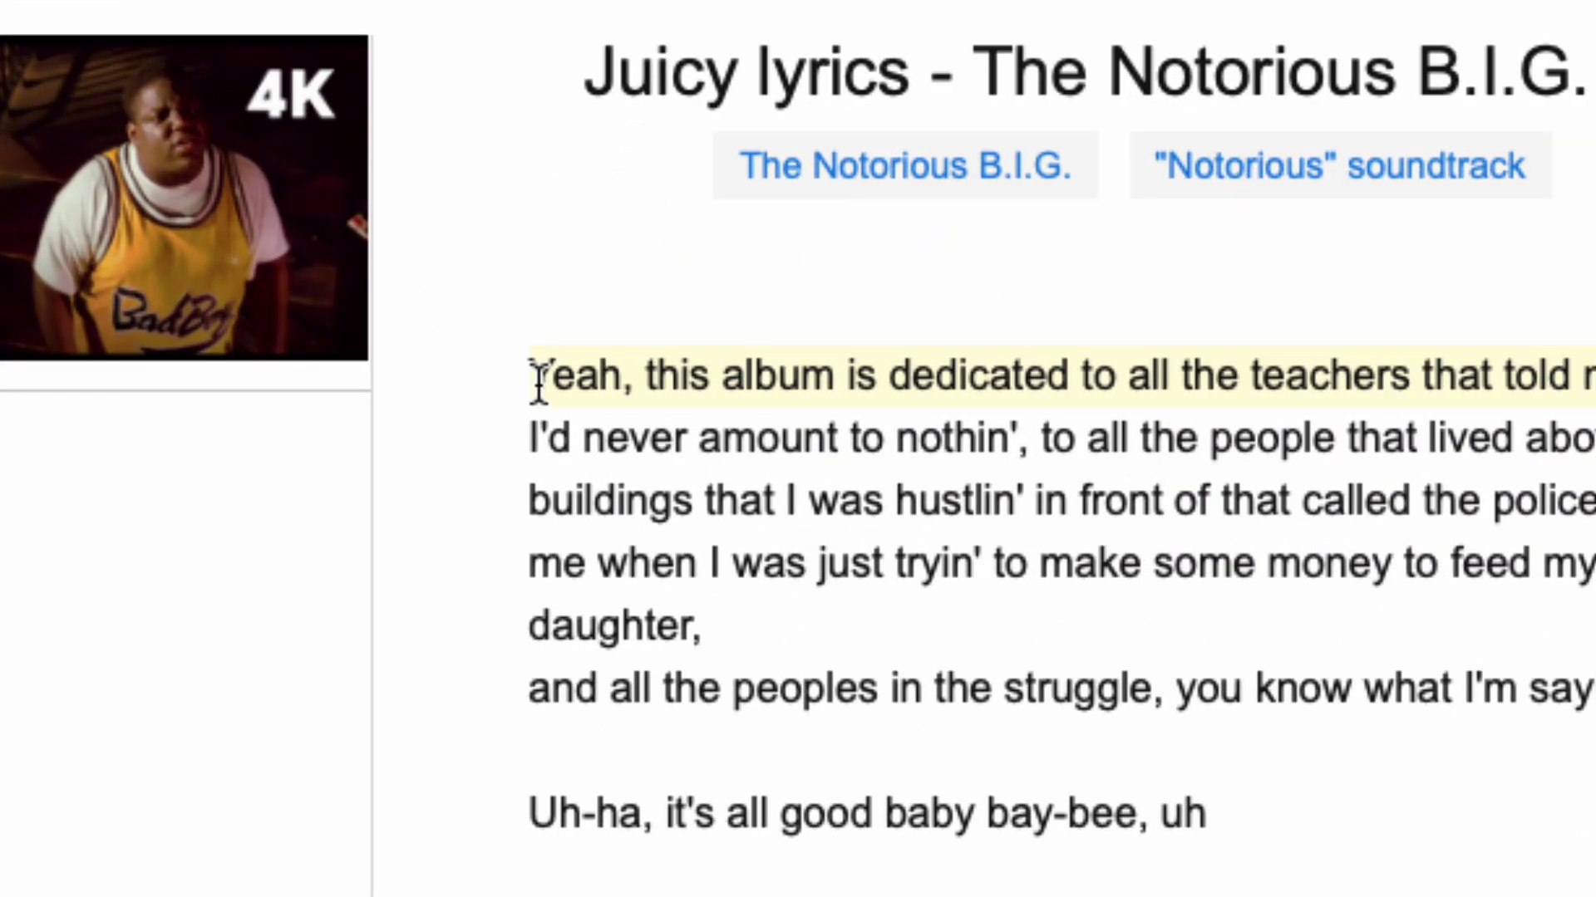
- Copy the word 'Yeah' from the start of the lyrics and return to Photoshop
left_click_drag(533, 374, 616, 370)
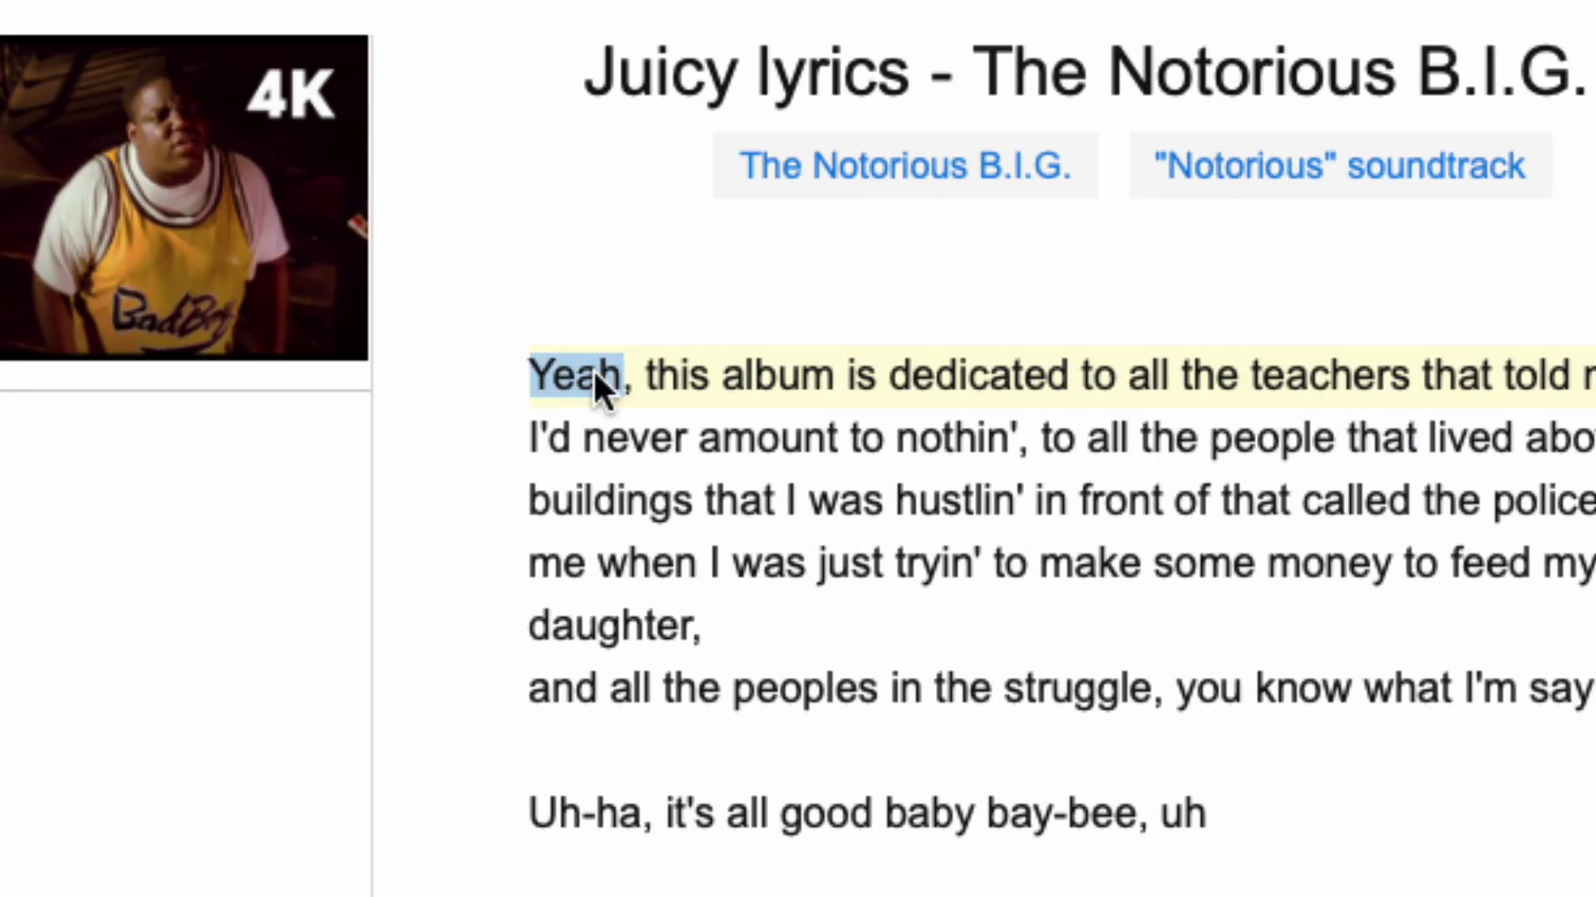
right_click(592, 367)
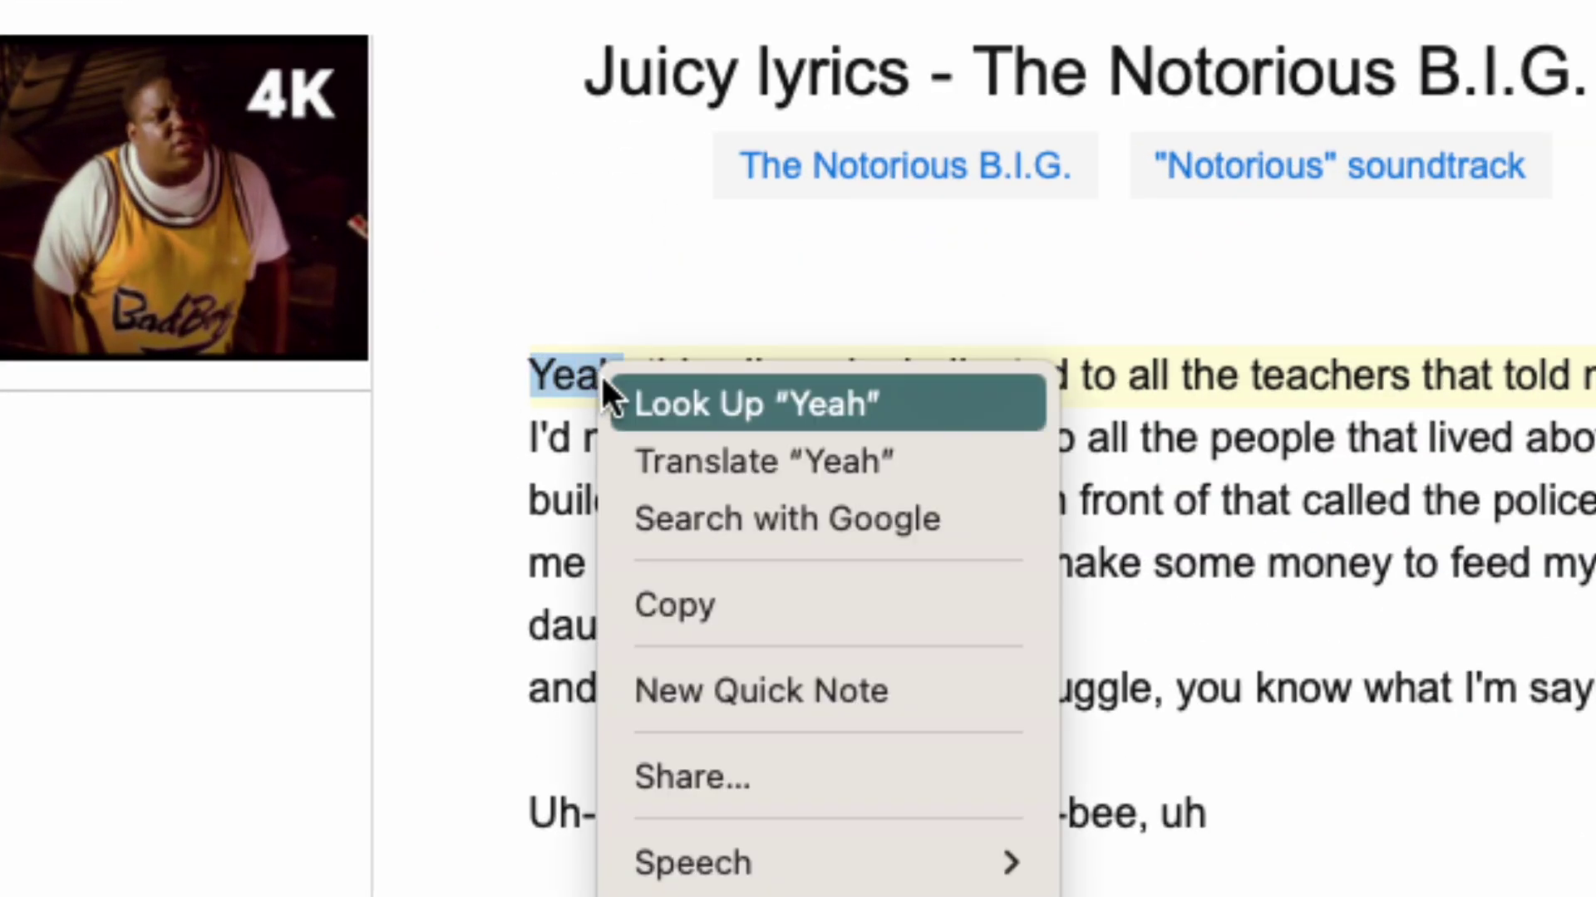
left_click(679, 600)
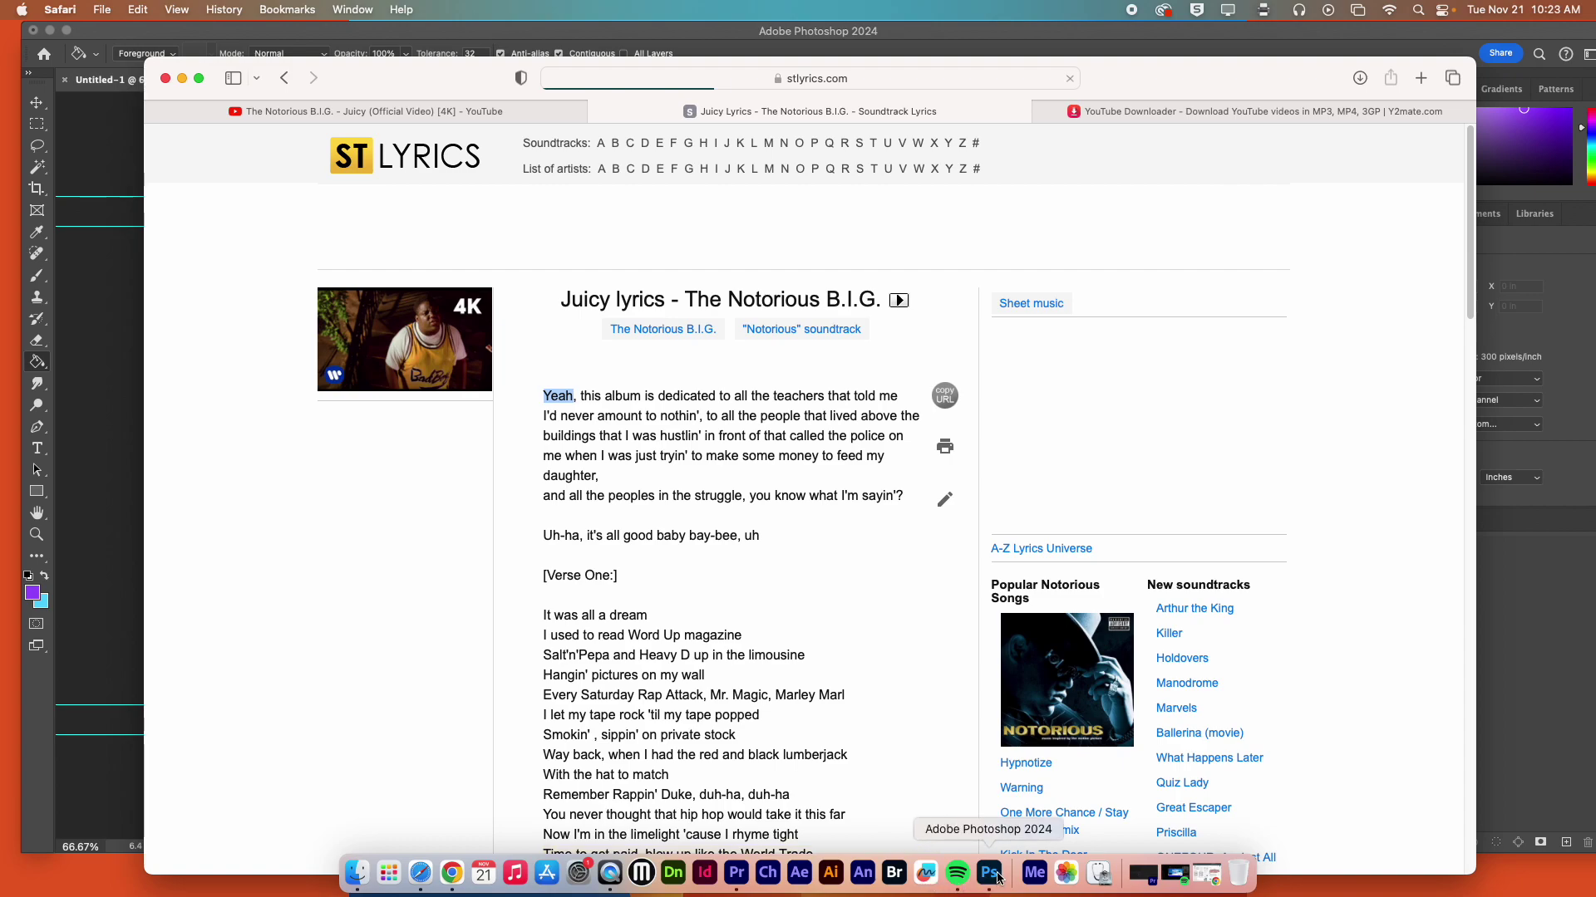
left_click(989, 872)
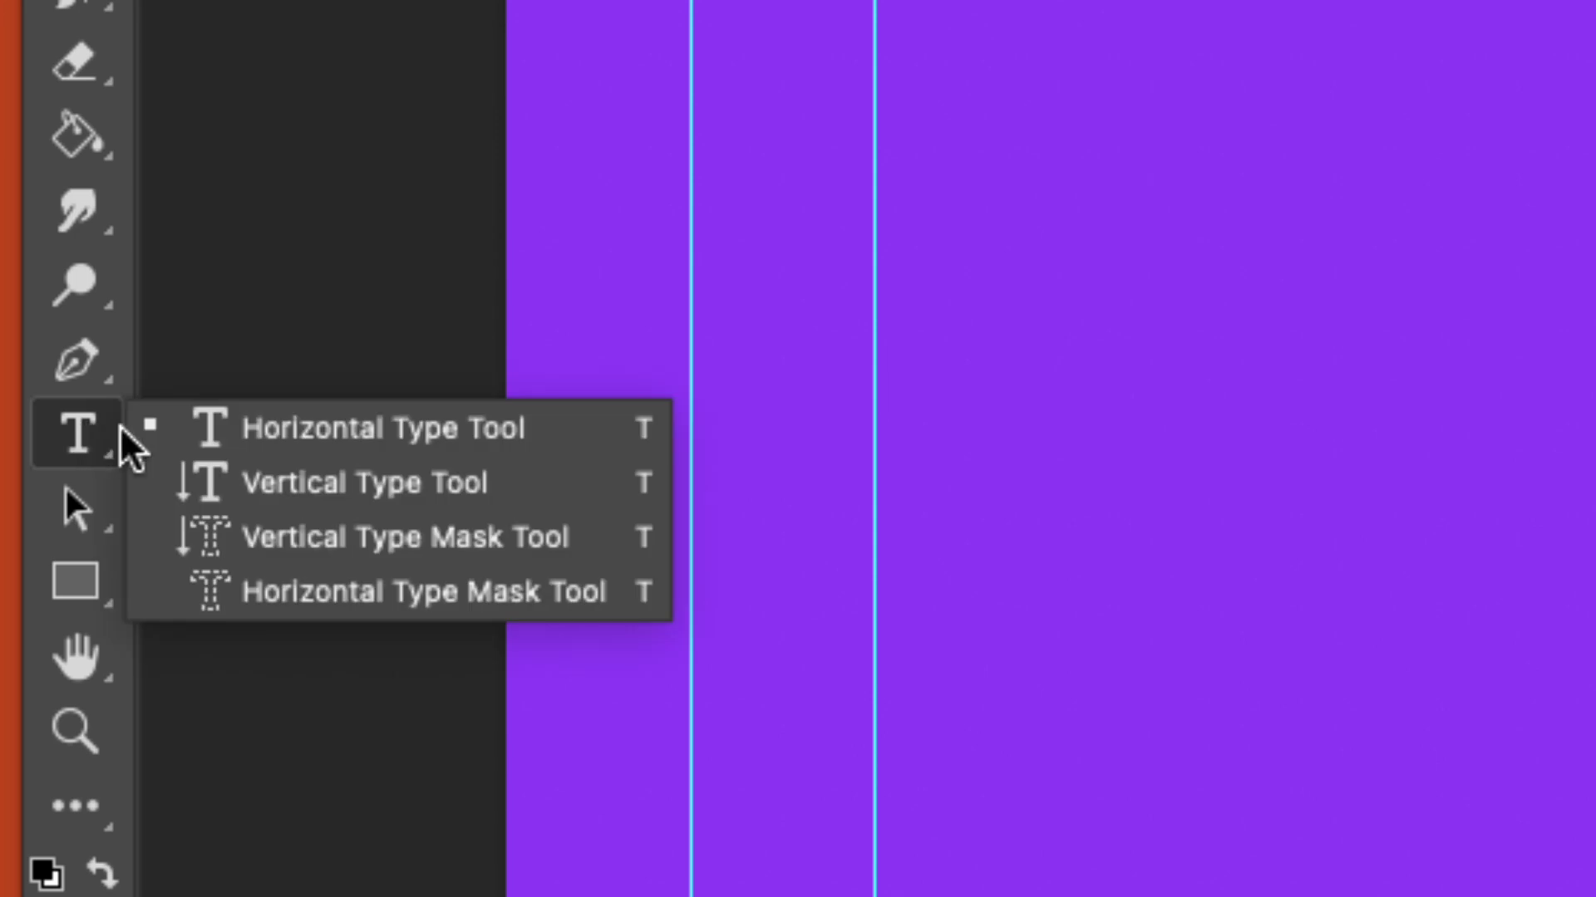
- Set the Horizontal Type Tool to Kenyan Coffee Italic at 30 pt and start choosing the text colour
left_click(222, 440)
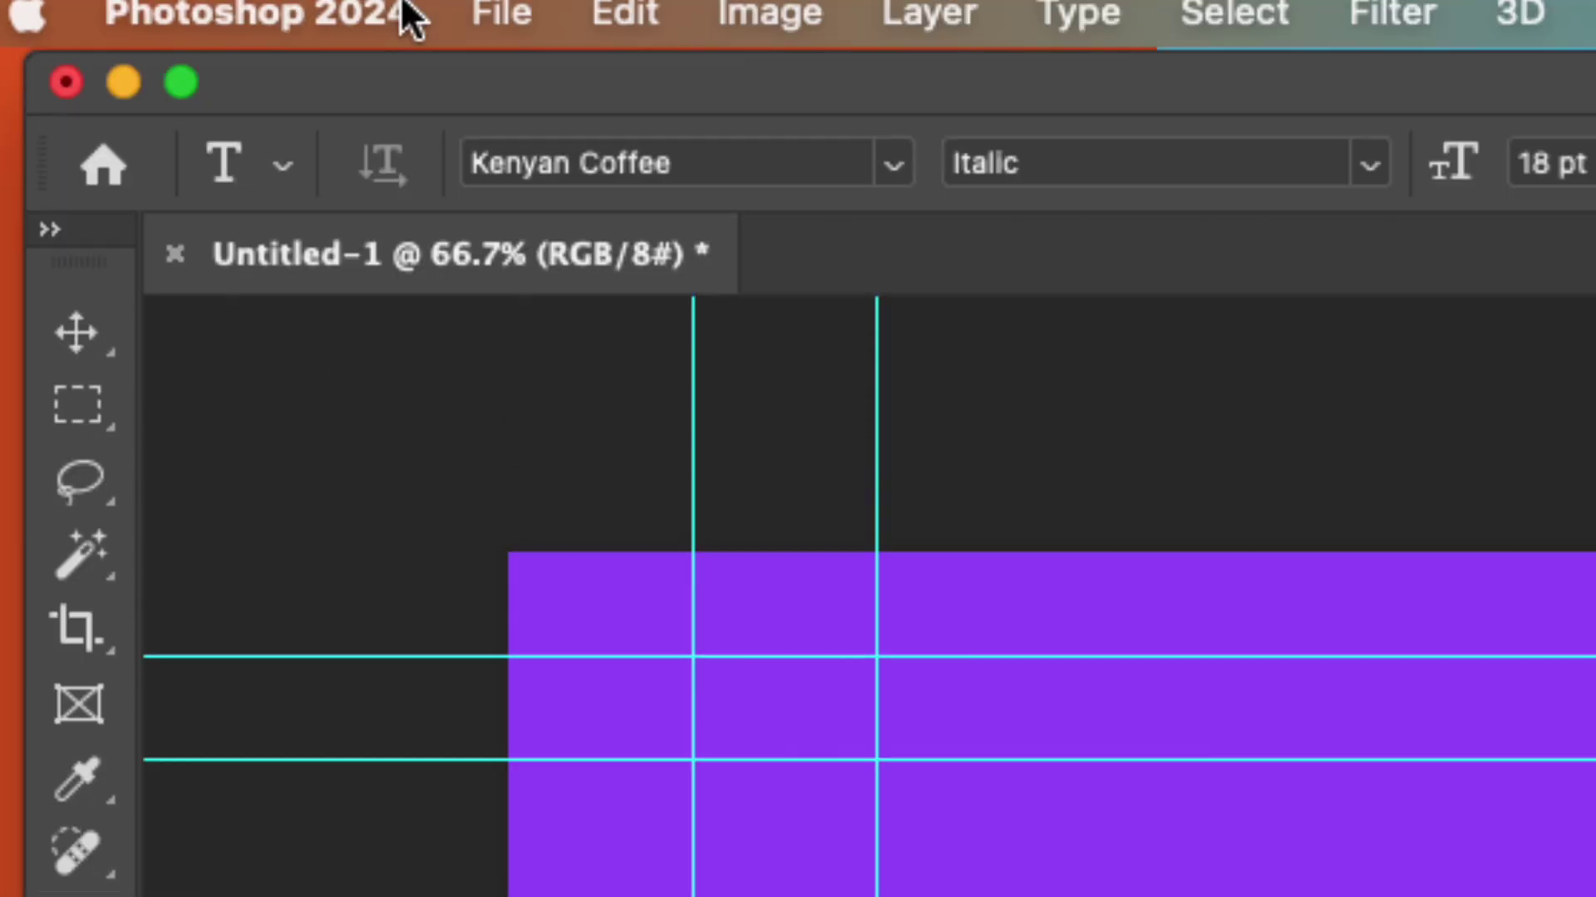
left_click(892, 188)
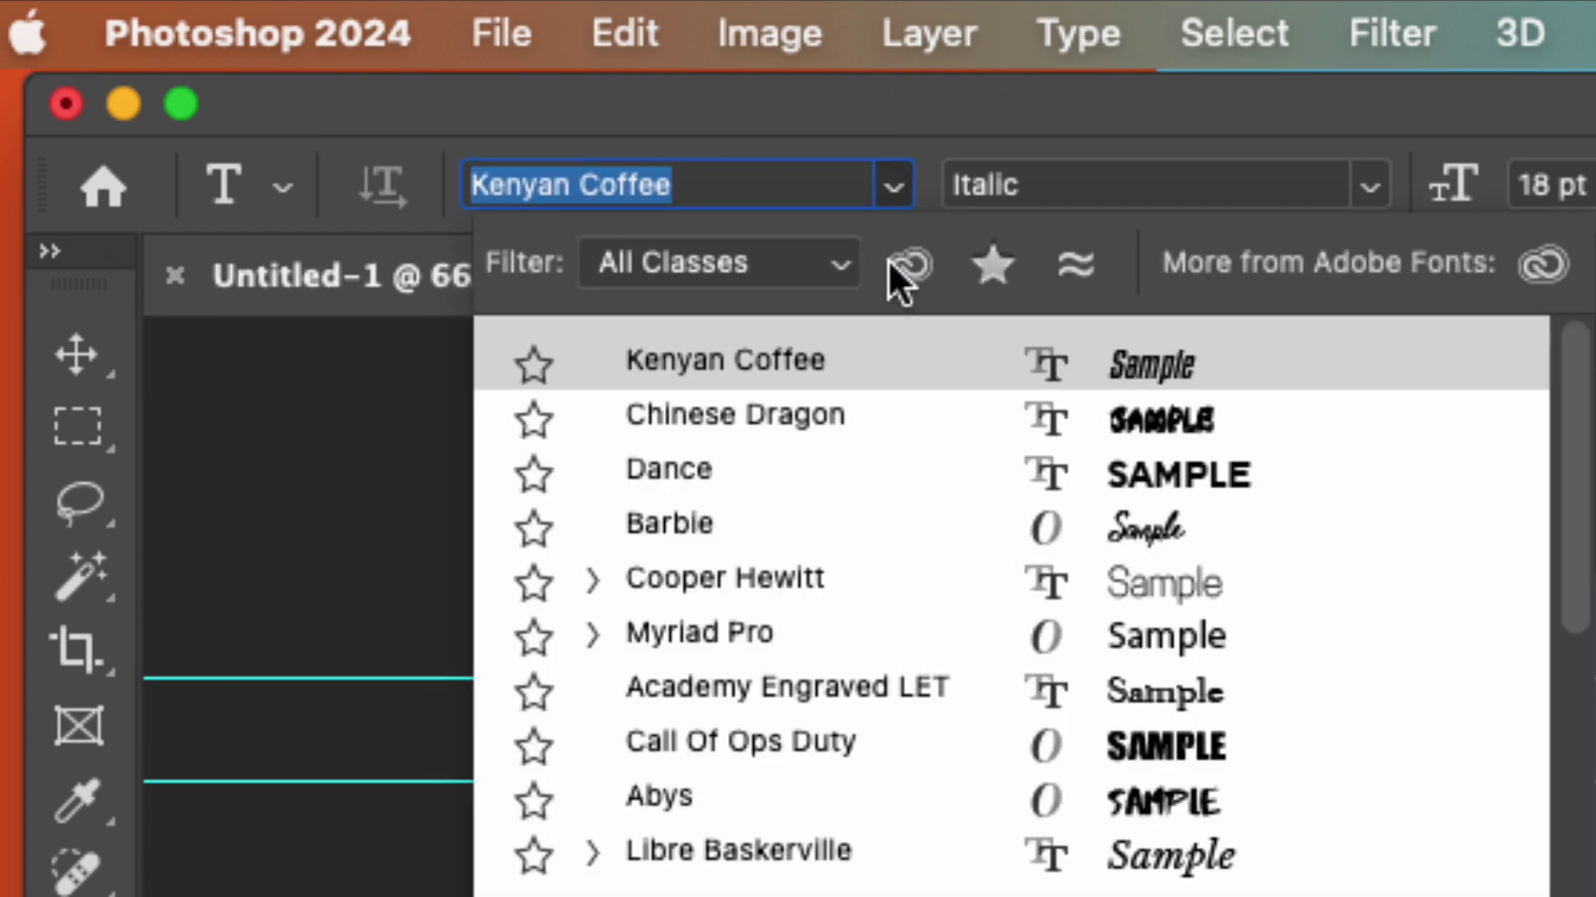
left_click(892, 117)
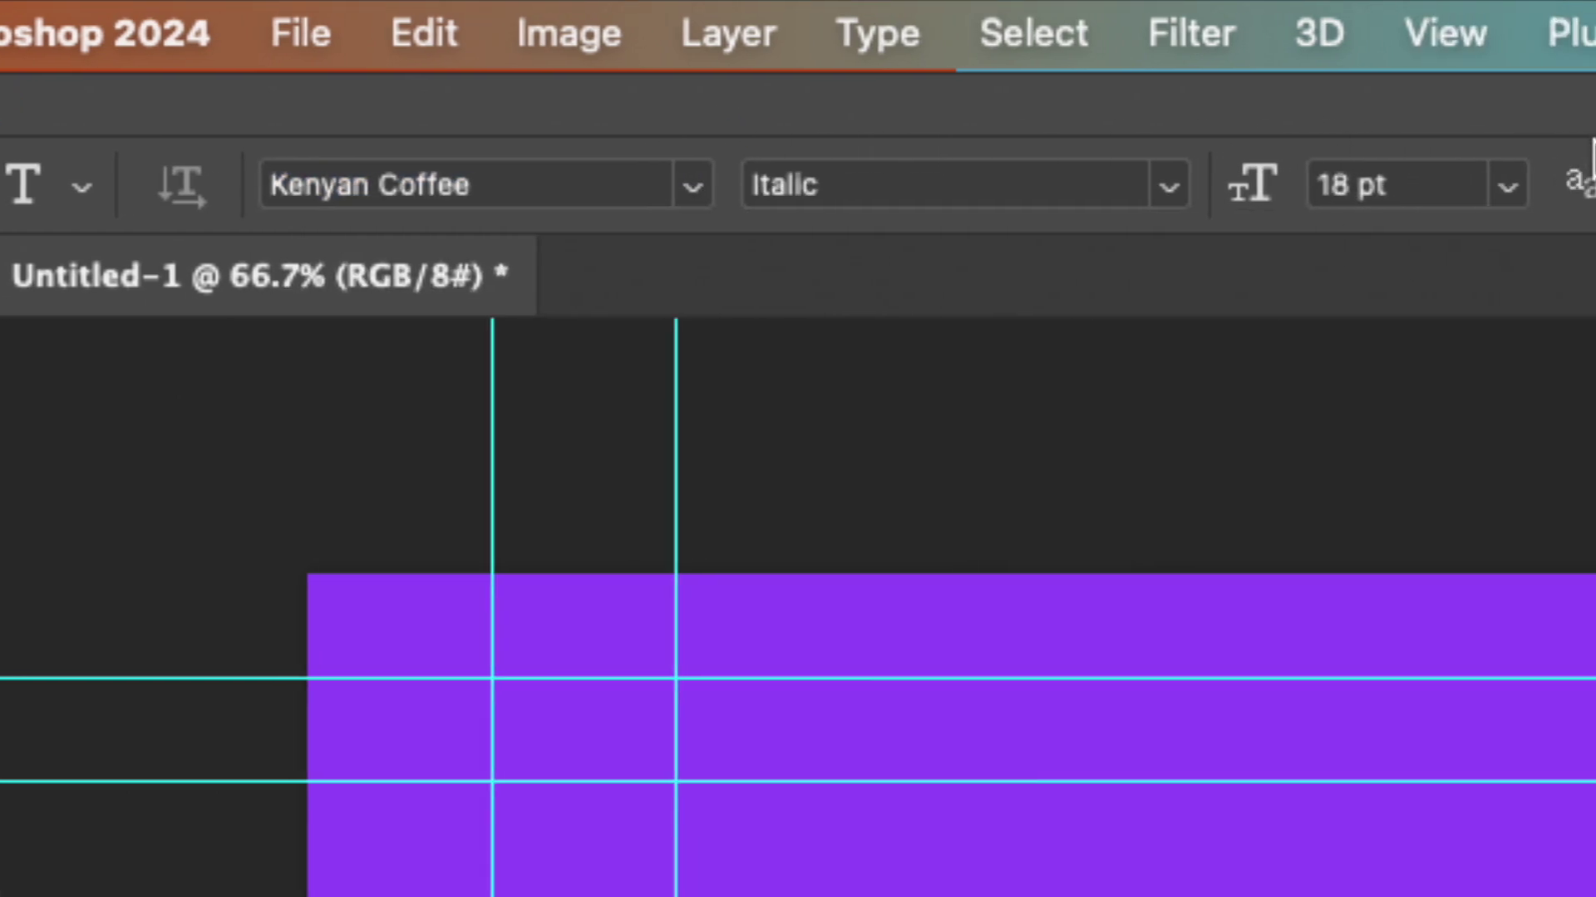
left_click(1107, 186)
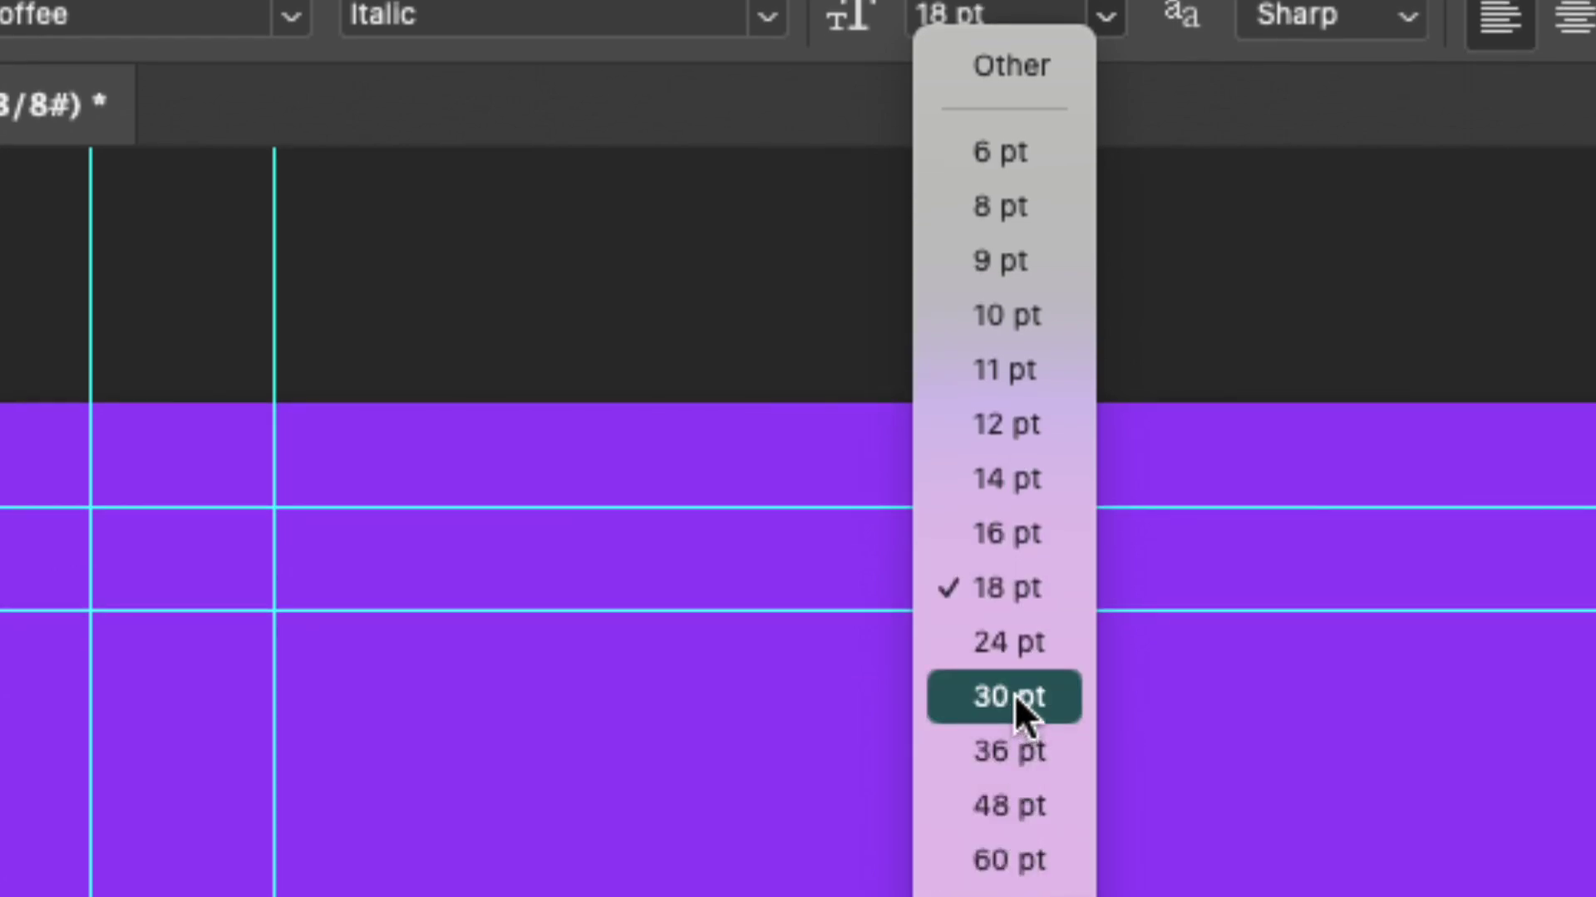
left_click(1015, 701)
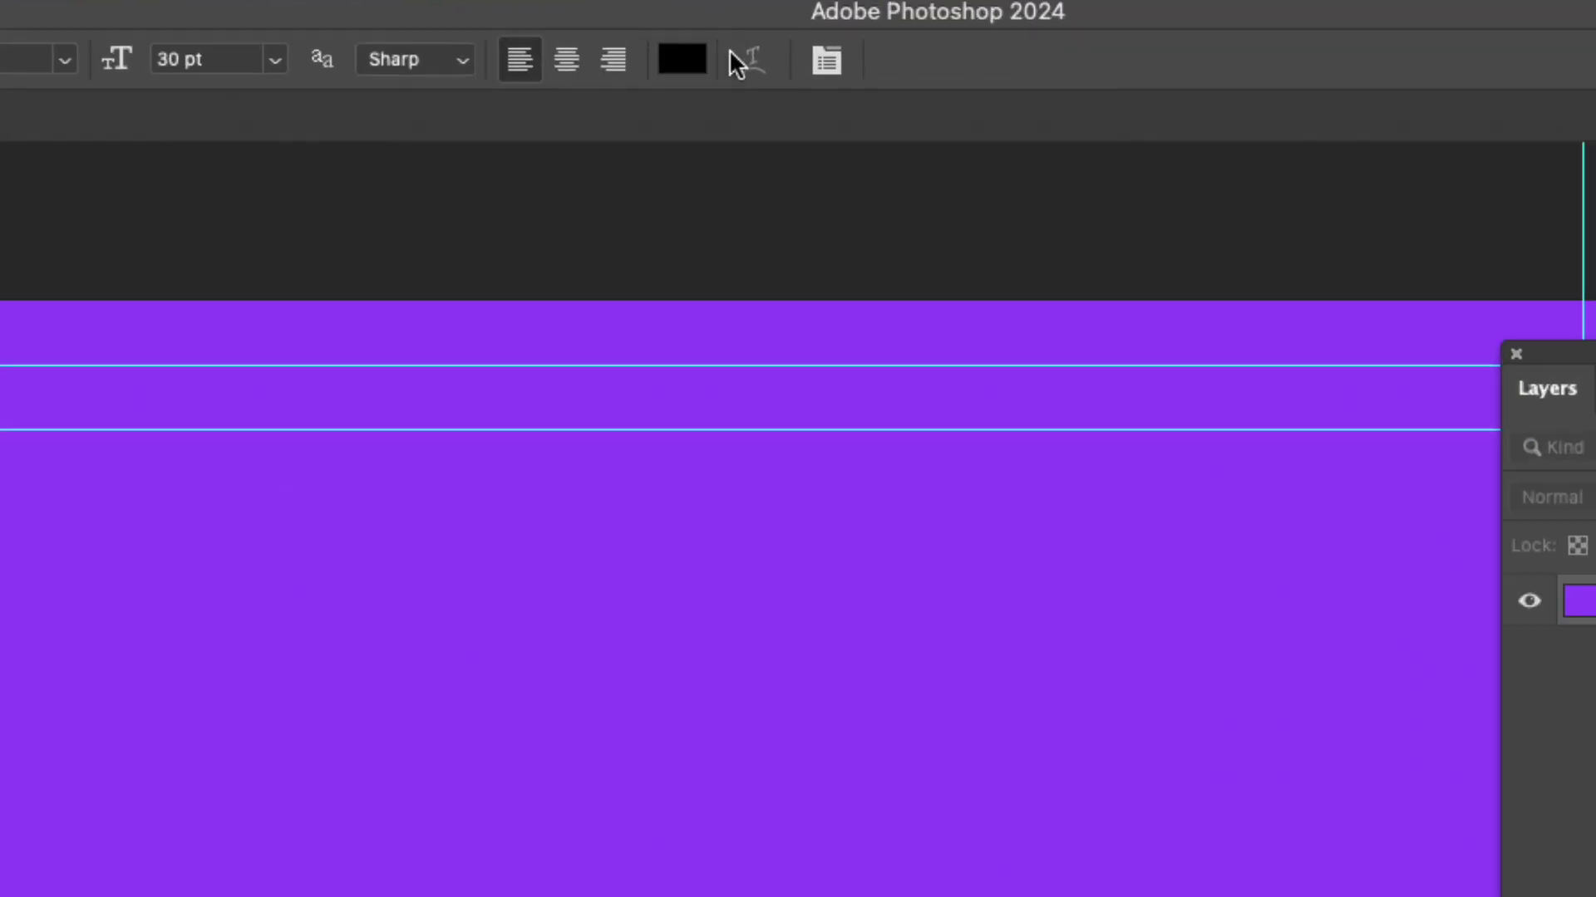
left_click(675, 62)
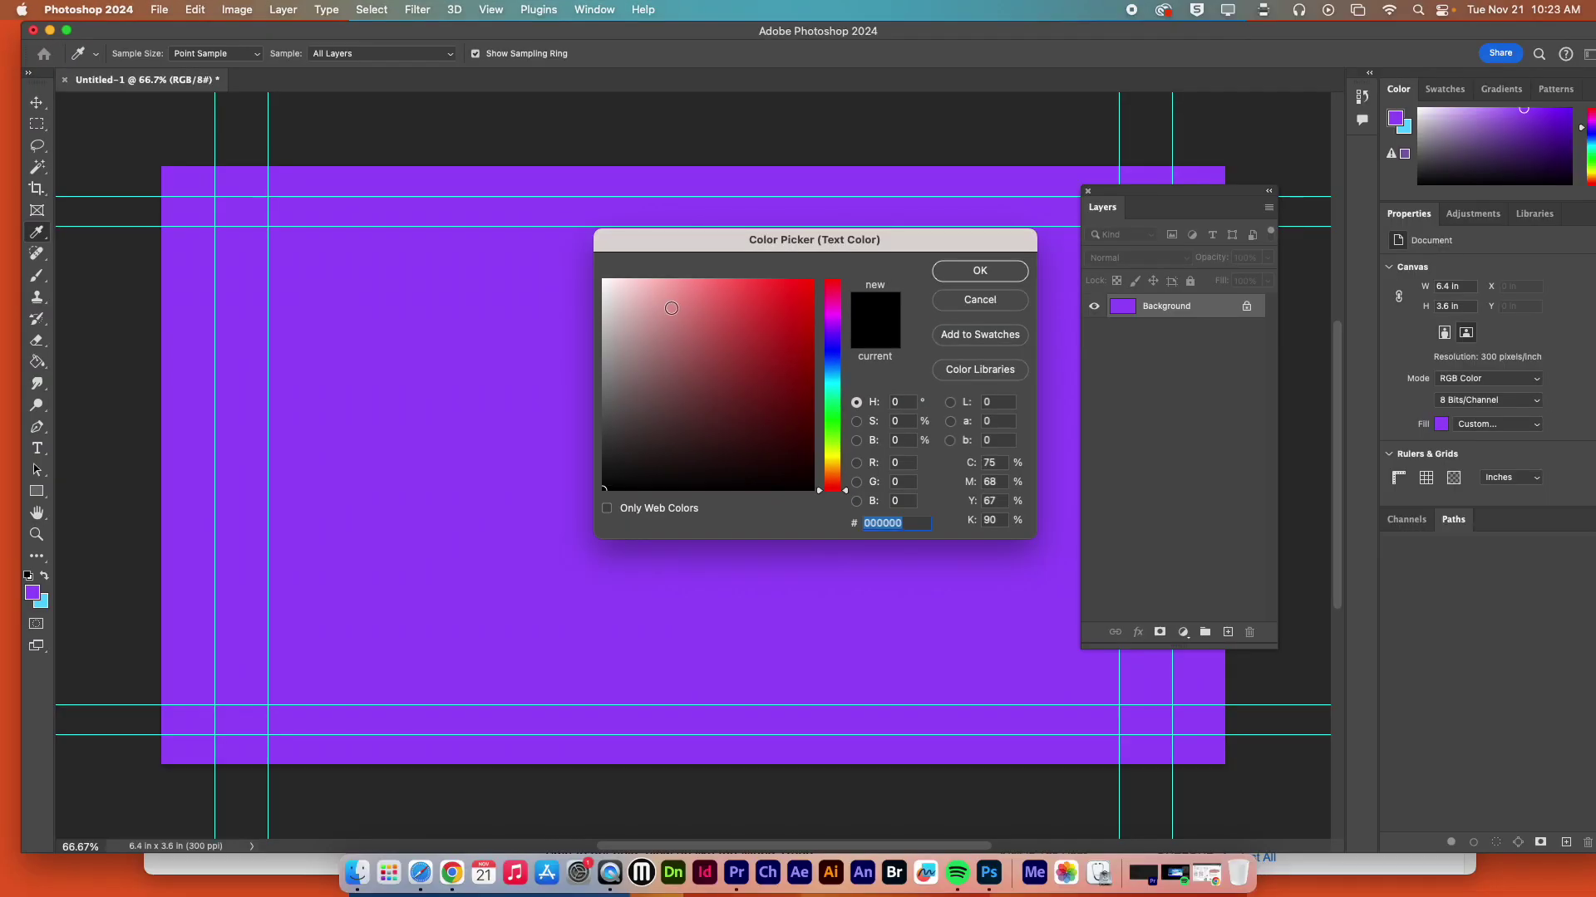
- Confirm white text and add a text layer reading 'YEAH', undoing a mistaken URL paste
left_click(972, 271)
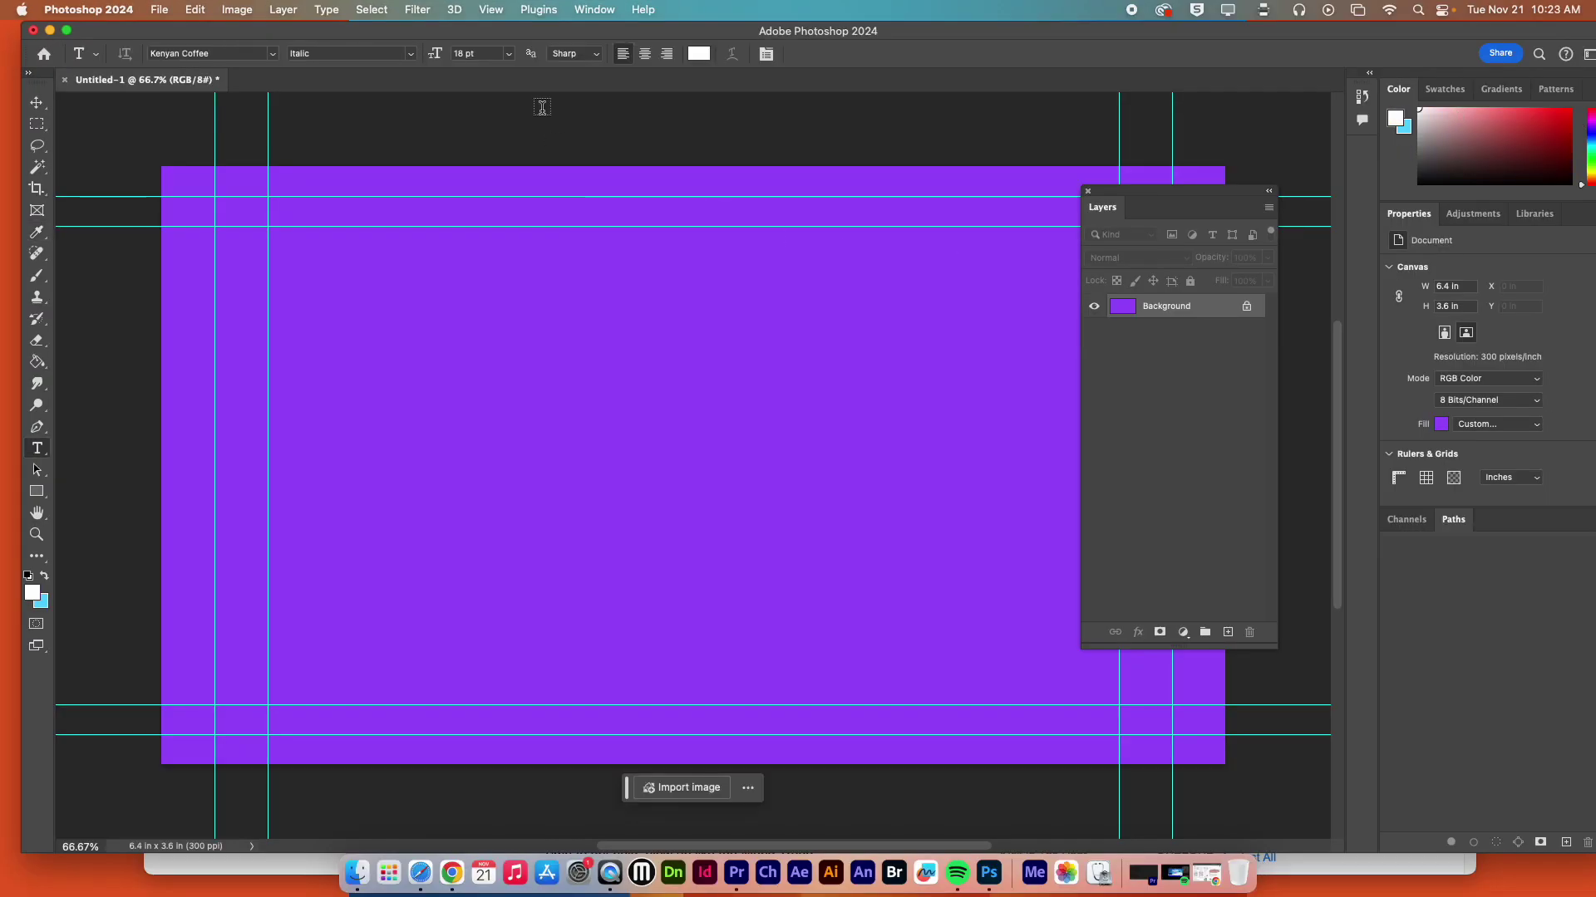
left_click(396, 352)
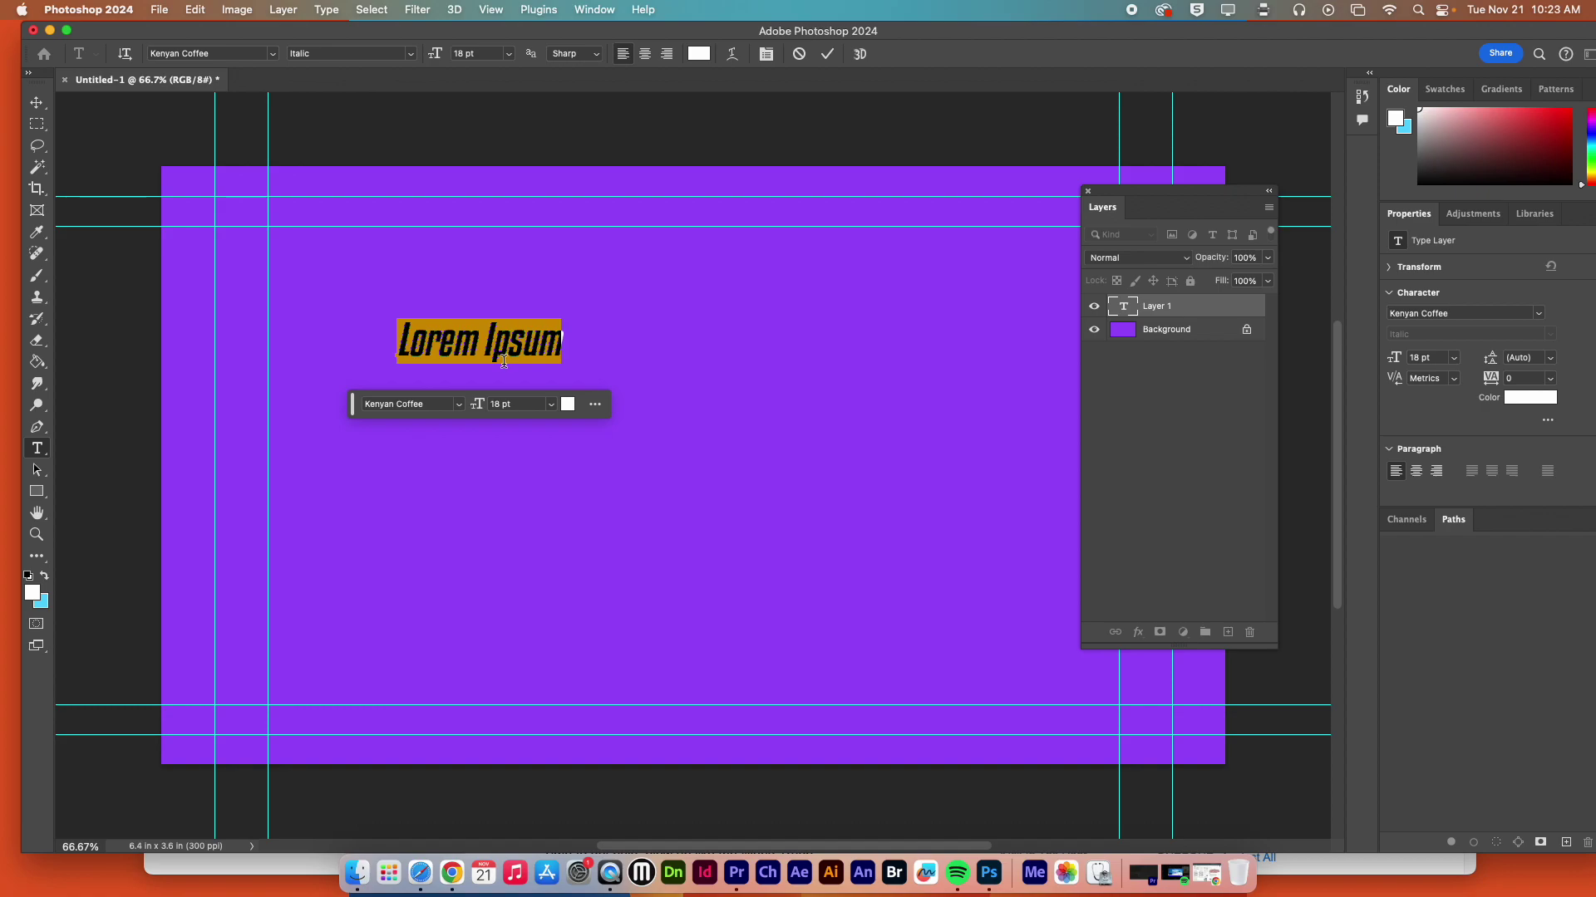
type("https://www.youtube.com/watch?v=_JZom_gVfuw")
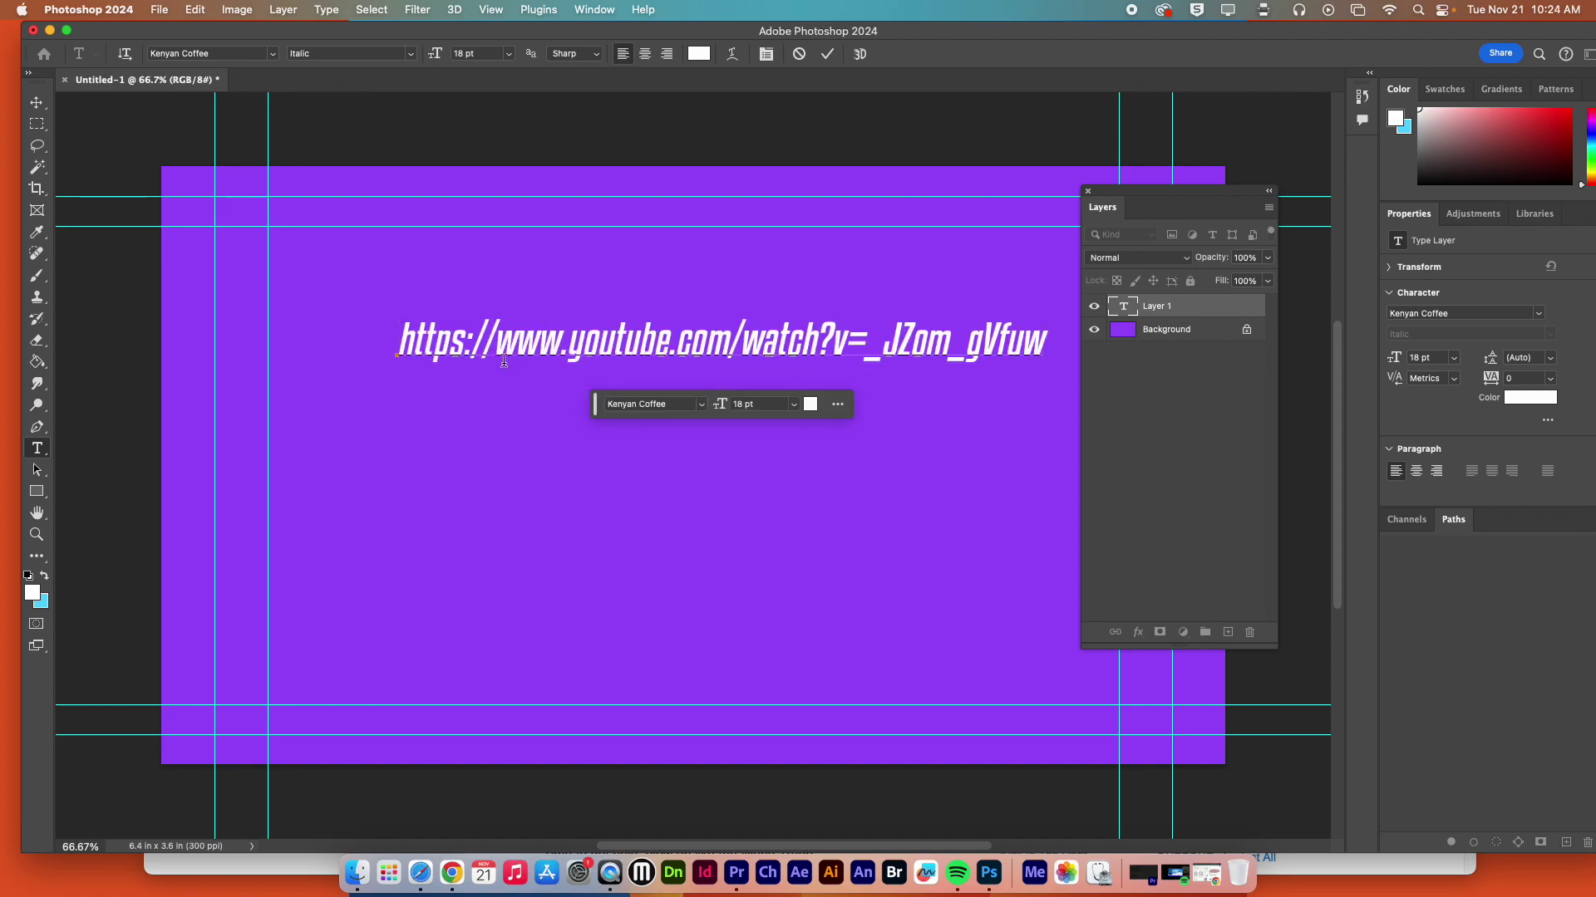
key("super+z")
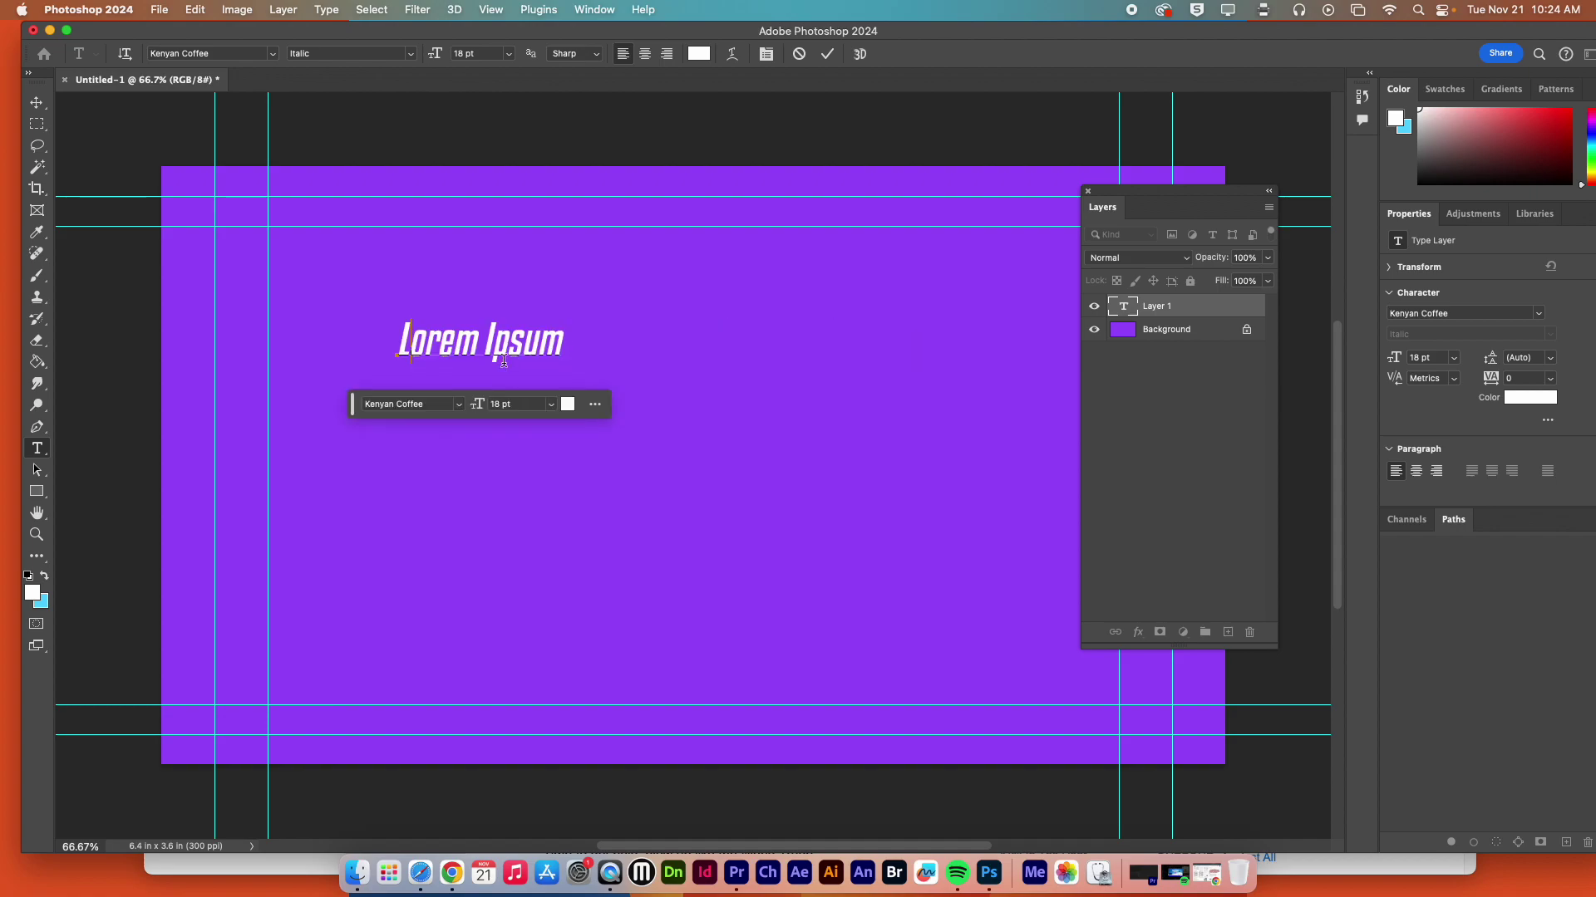
type("YEah")
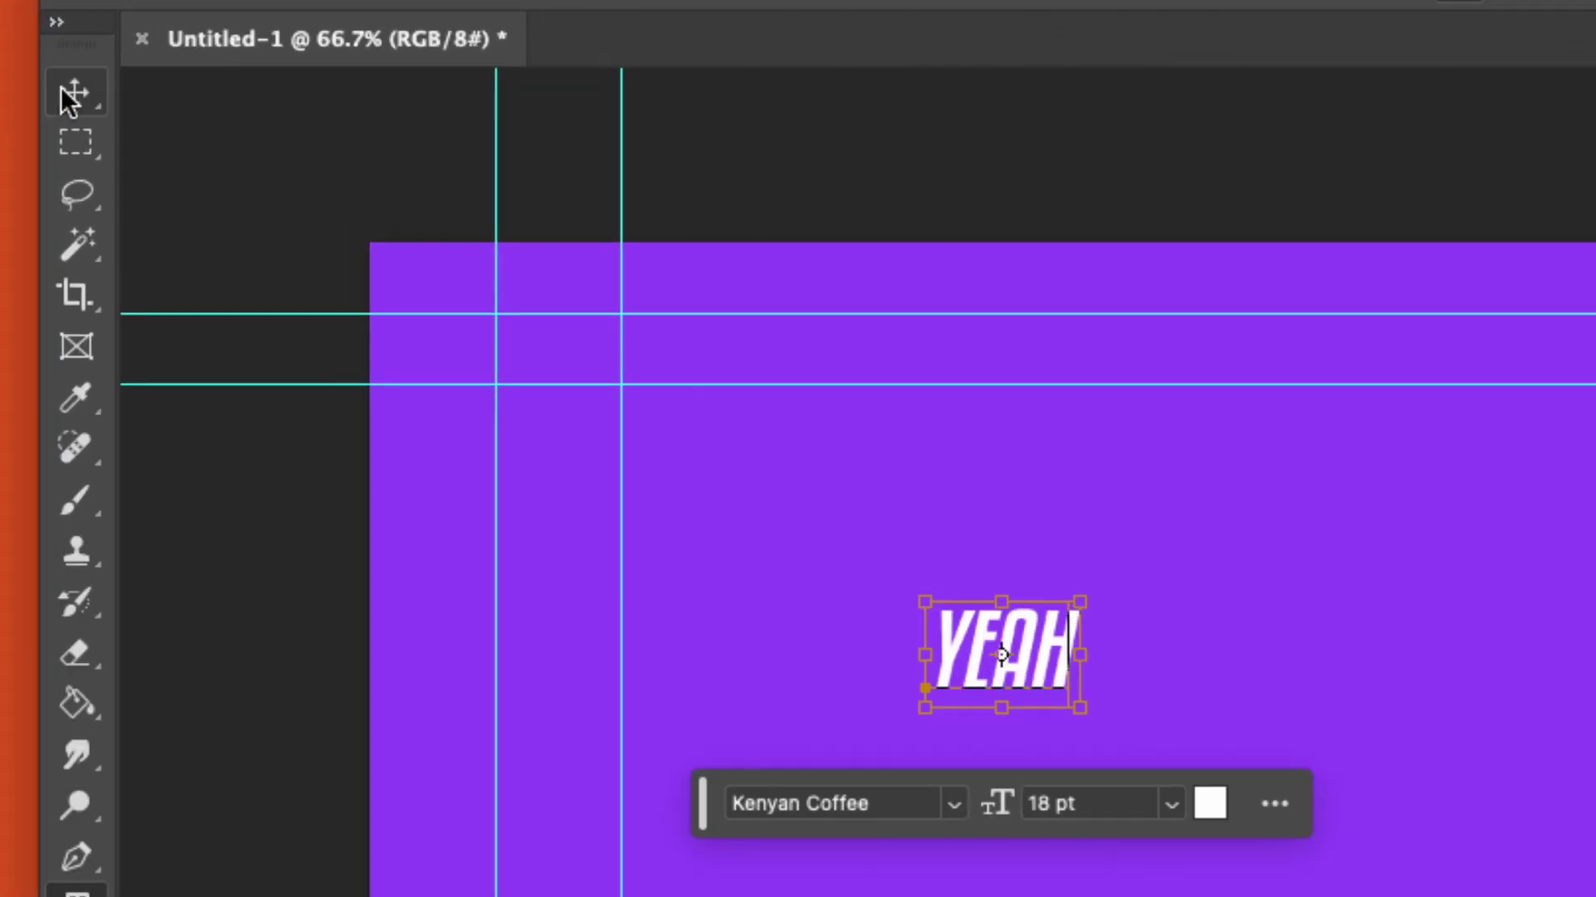
- Reposition the YEAH text, then enlarge it, tilt it slightly and skew it about 15.8°
left_click(74, 96)
left_click_drag(992, 636, 721, 466)
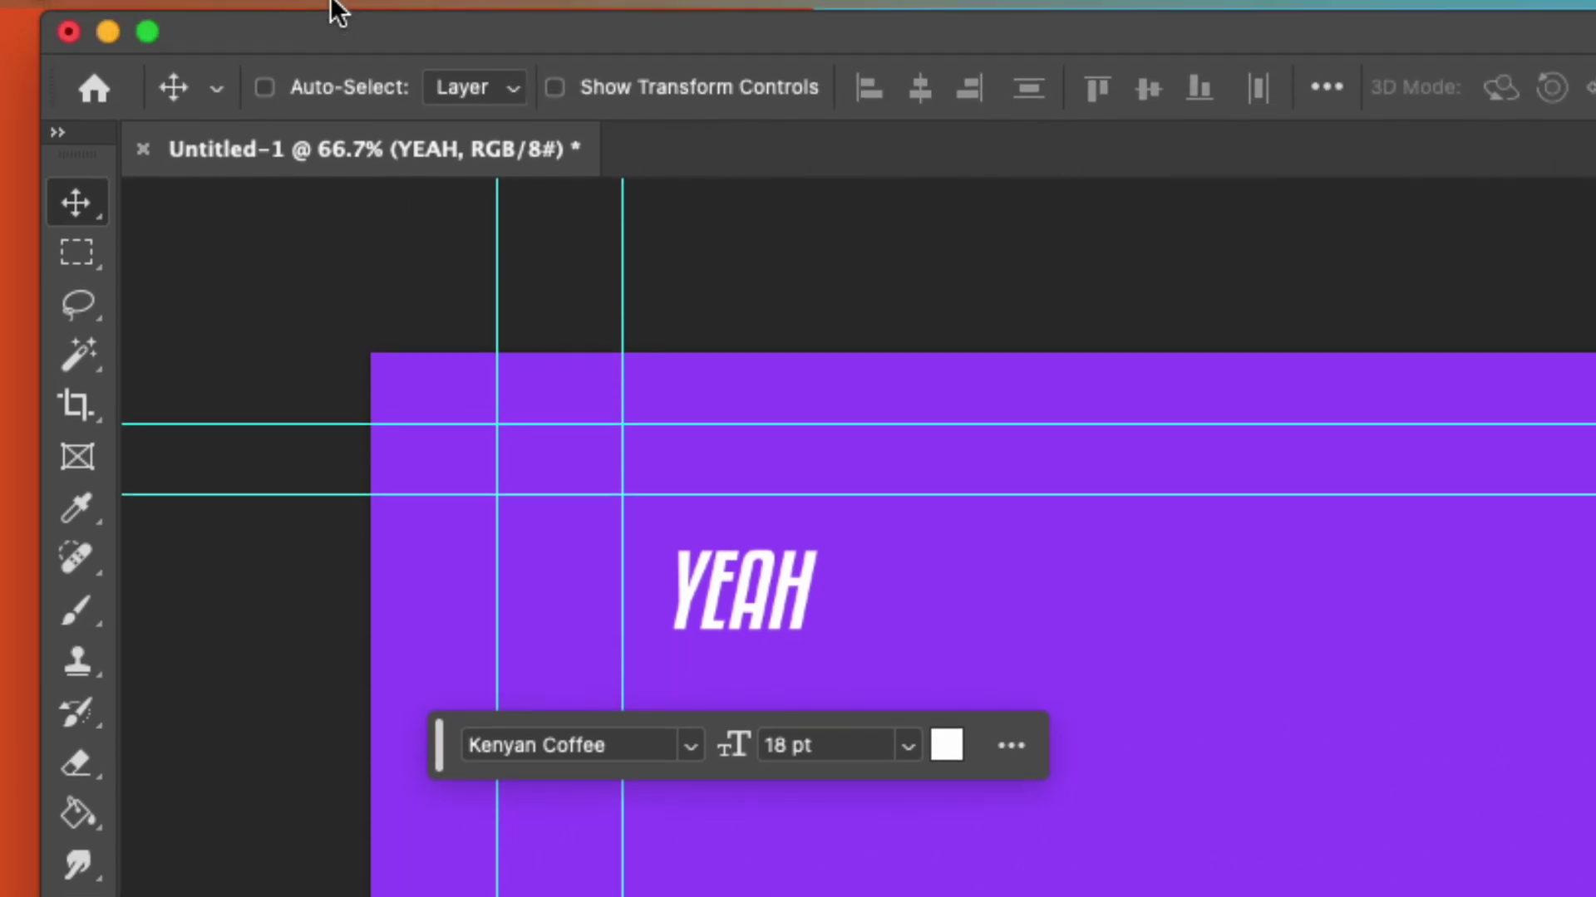
left_click(440, 21)
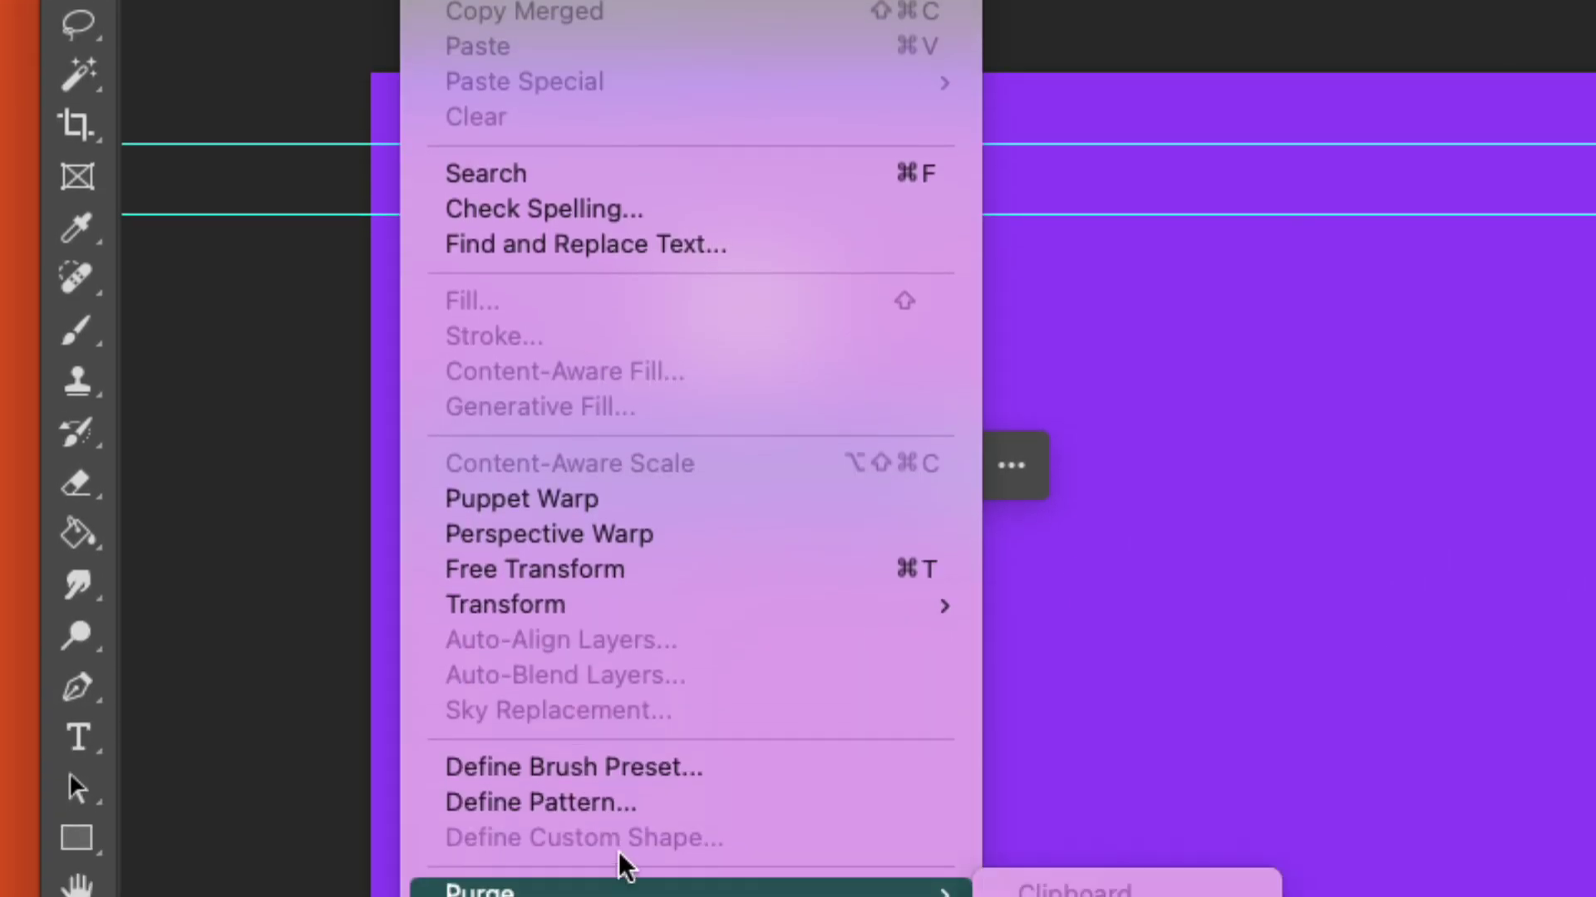
left_click(635, 574)
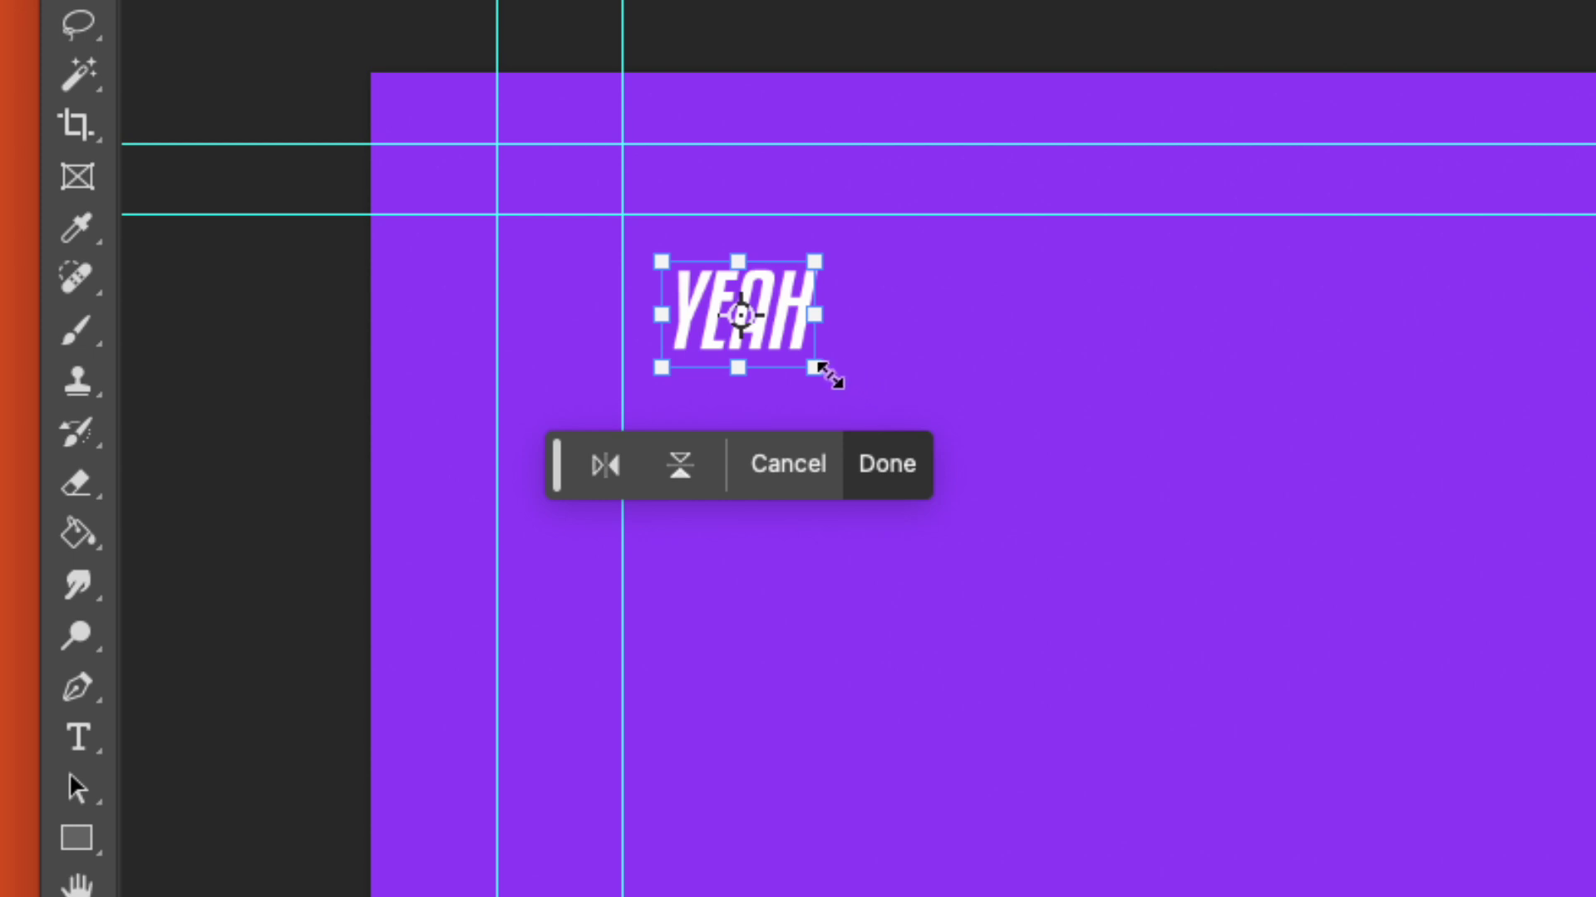
left_click_drag(816, 369, 981, 421)
left_click_drag(1030, 258, 920, 247)
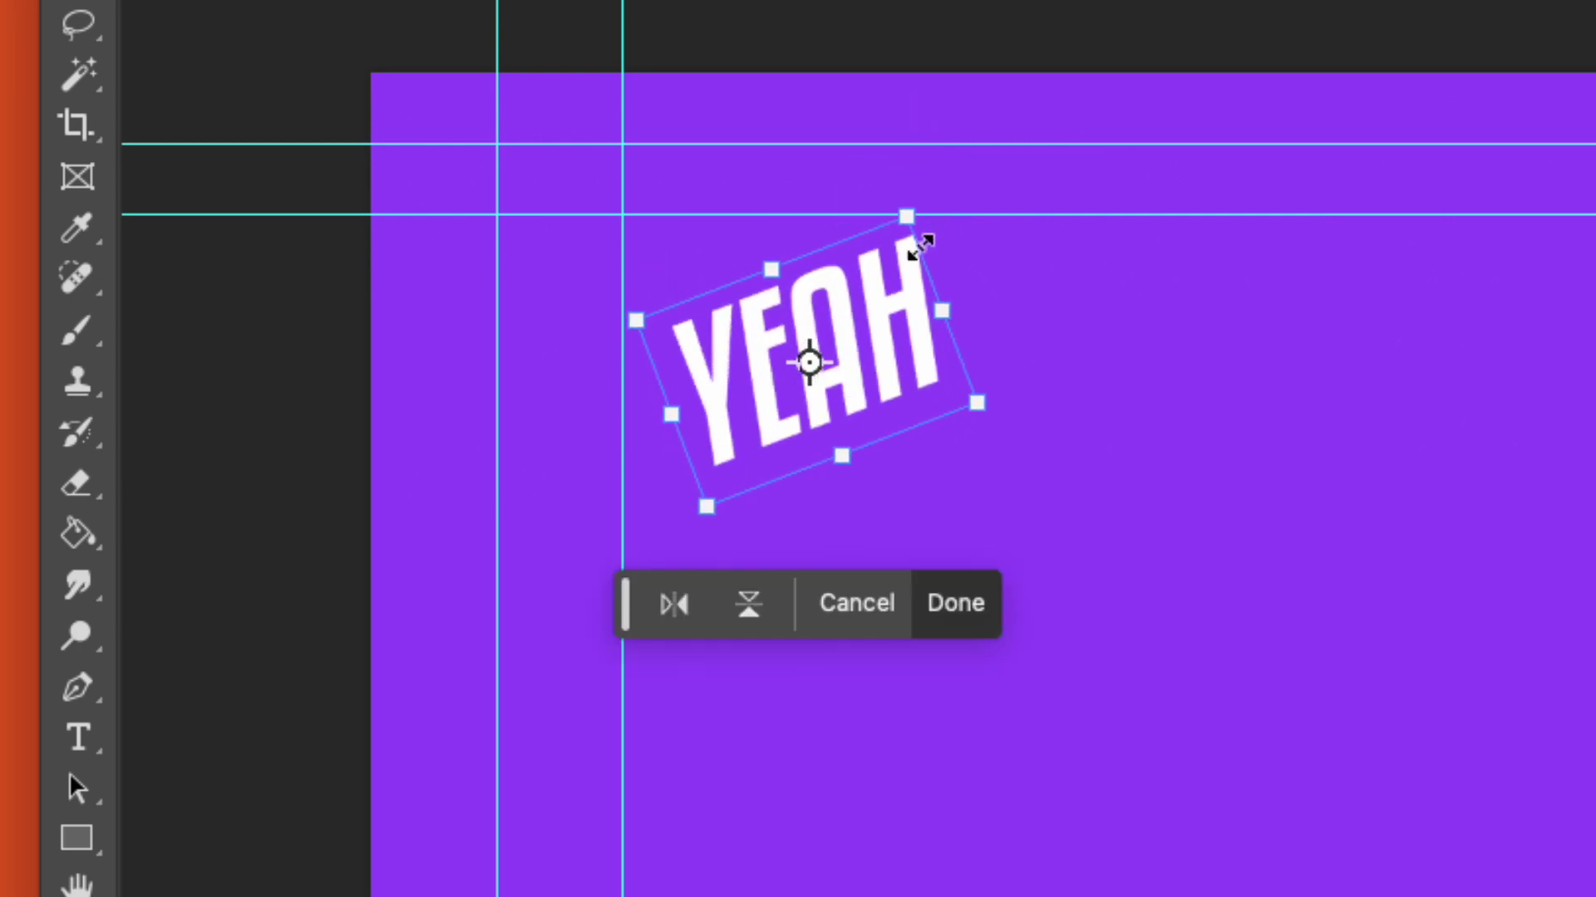
right_click(879, 285)
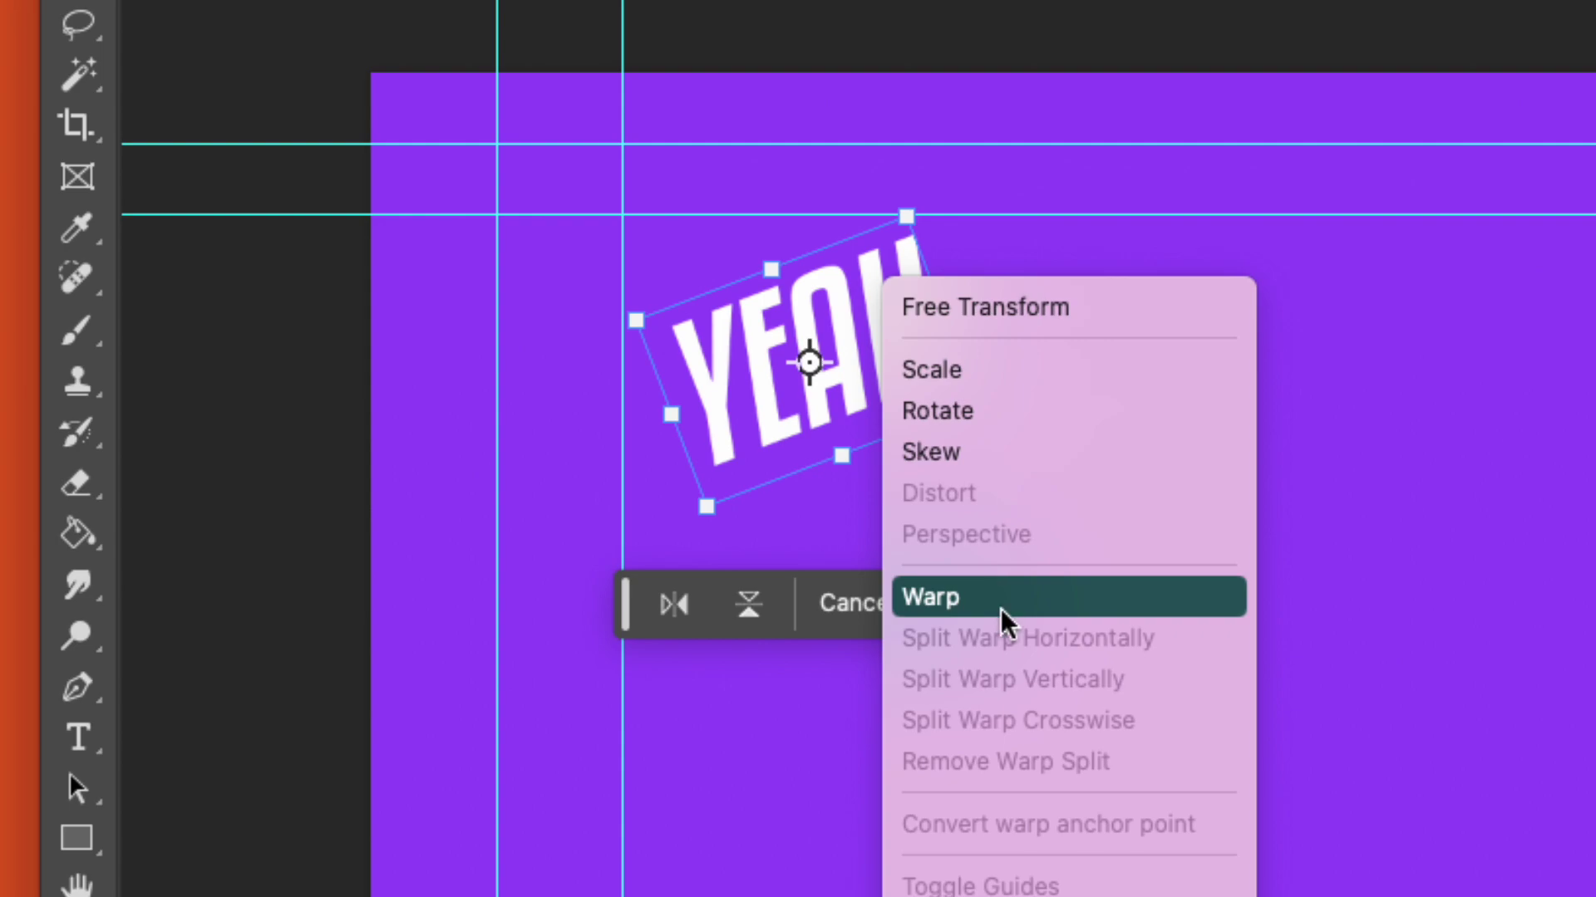
left_click(979, 451)
left_click_drag(907, 221, 969, 286)
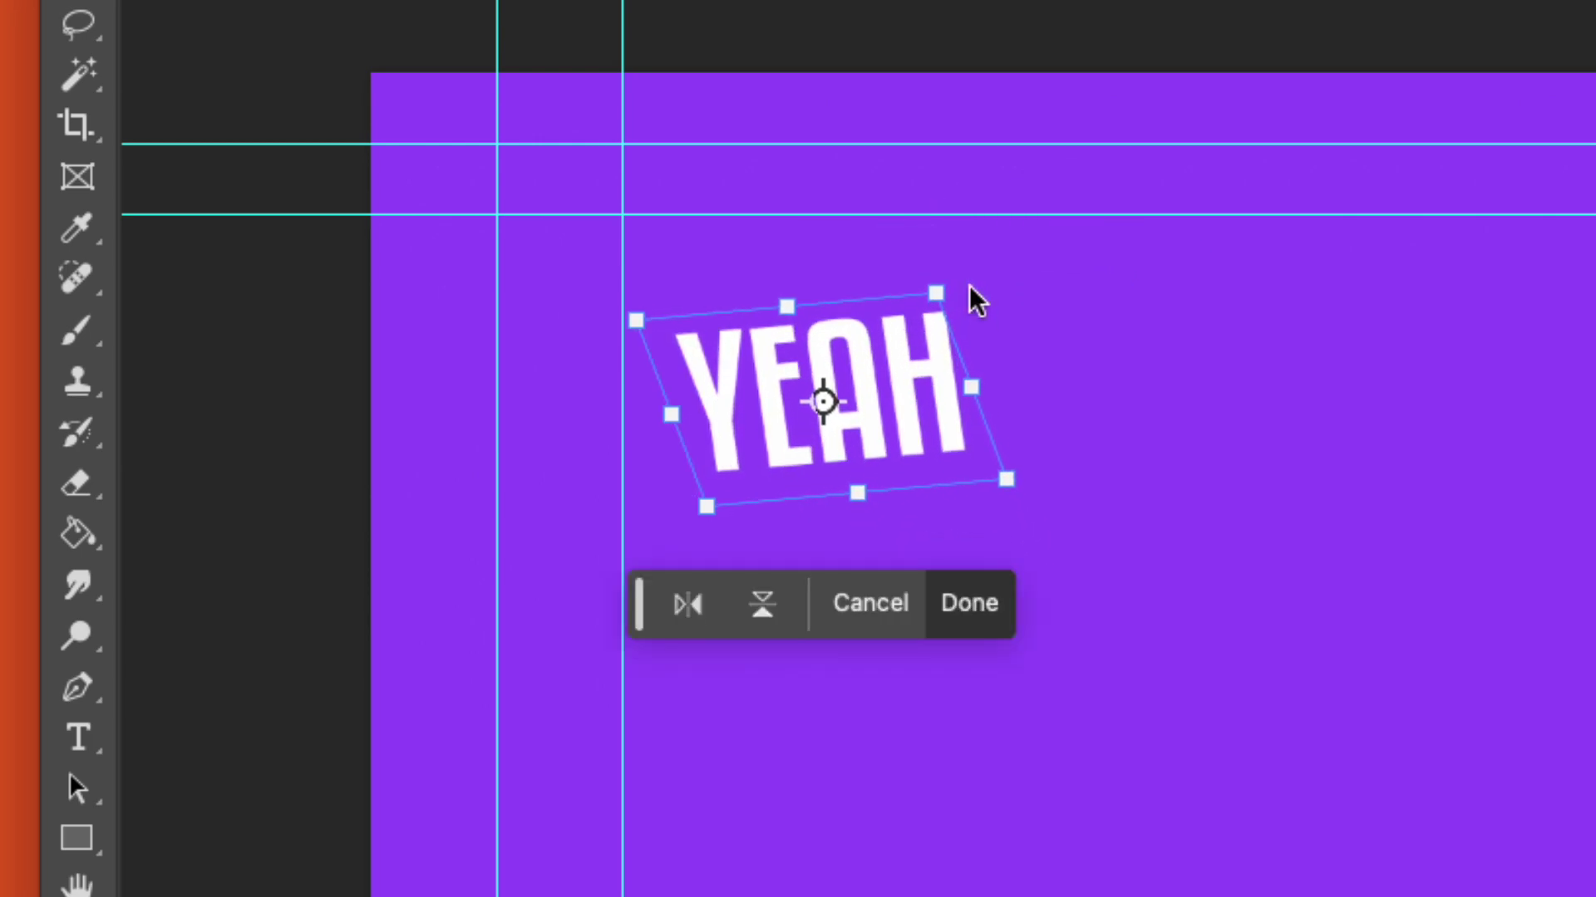
- Cancel the pending YEAH transform and rasterize the YEAH type layer from the Layers panel
key("Escape")
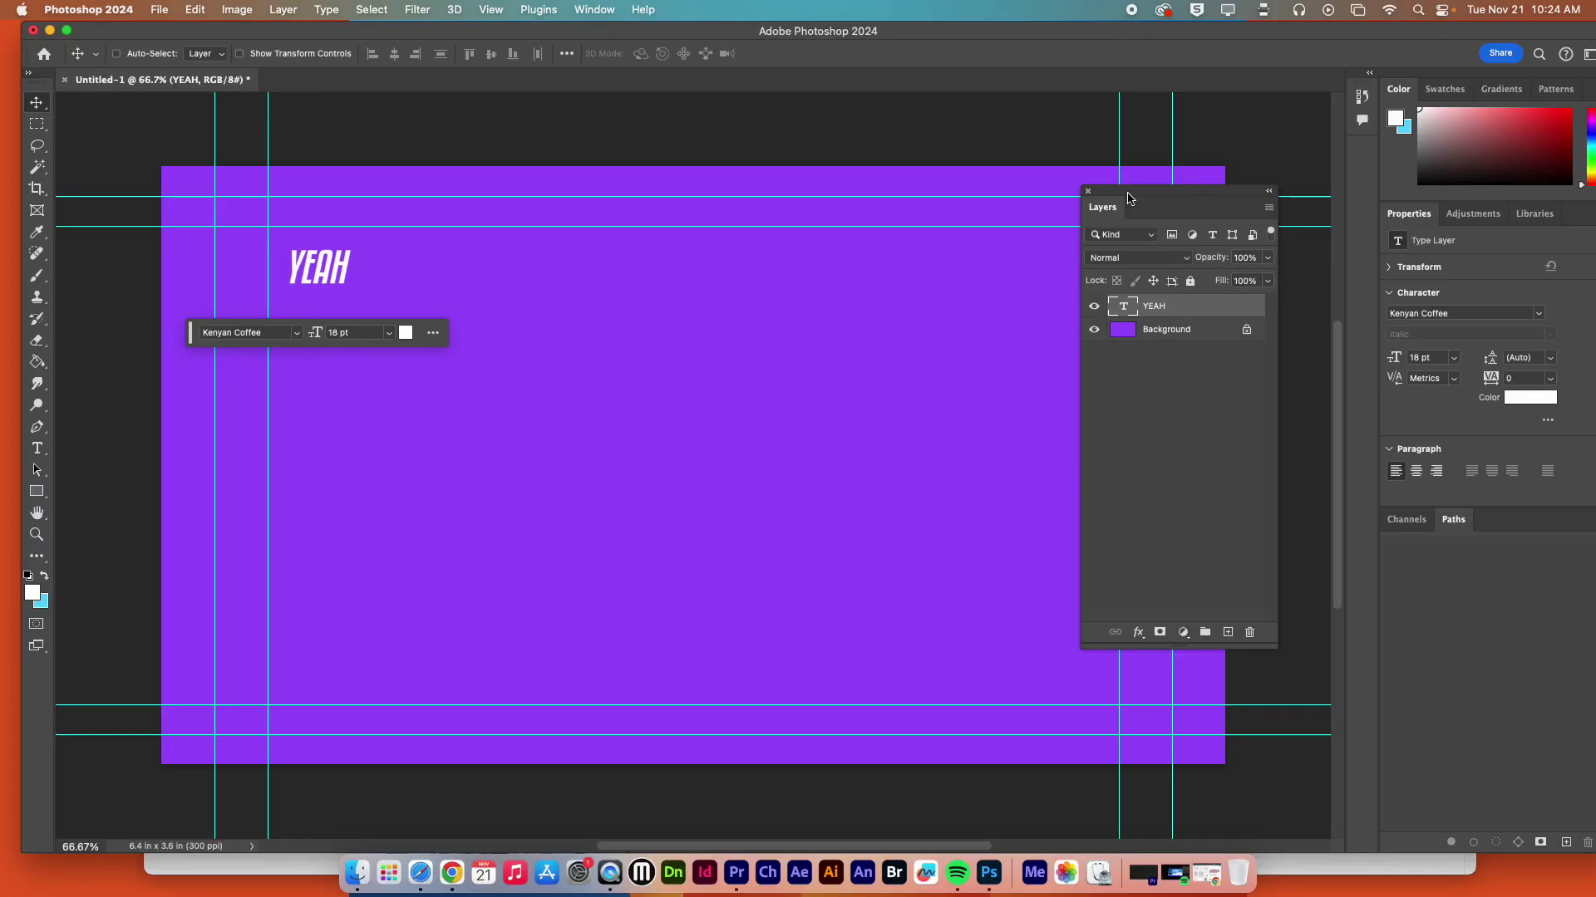
left_click_drag(1128, 198, 438, 206)
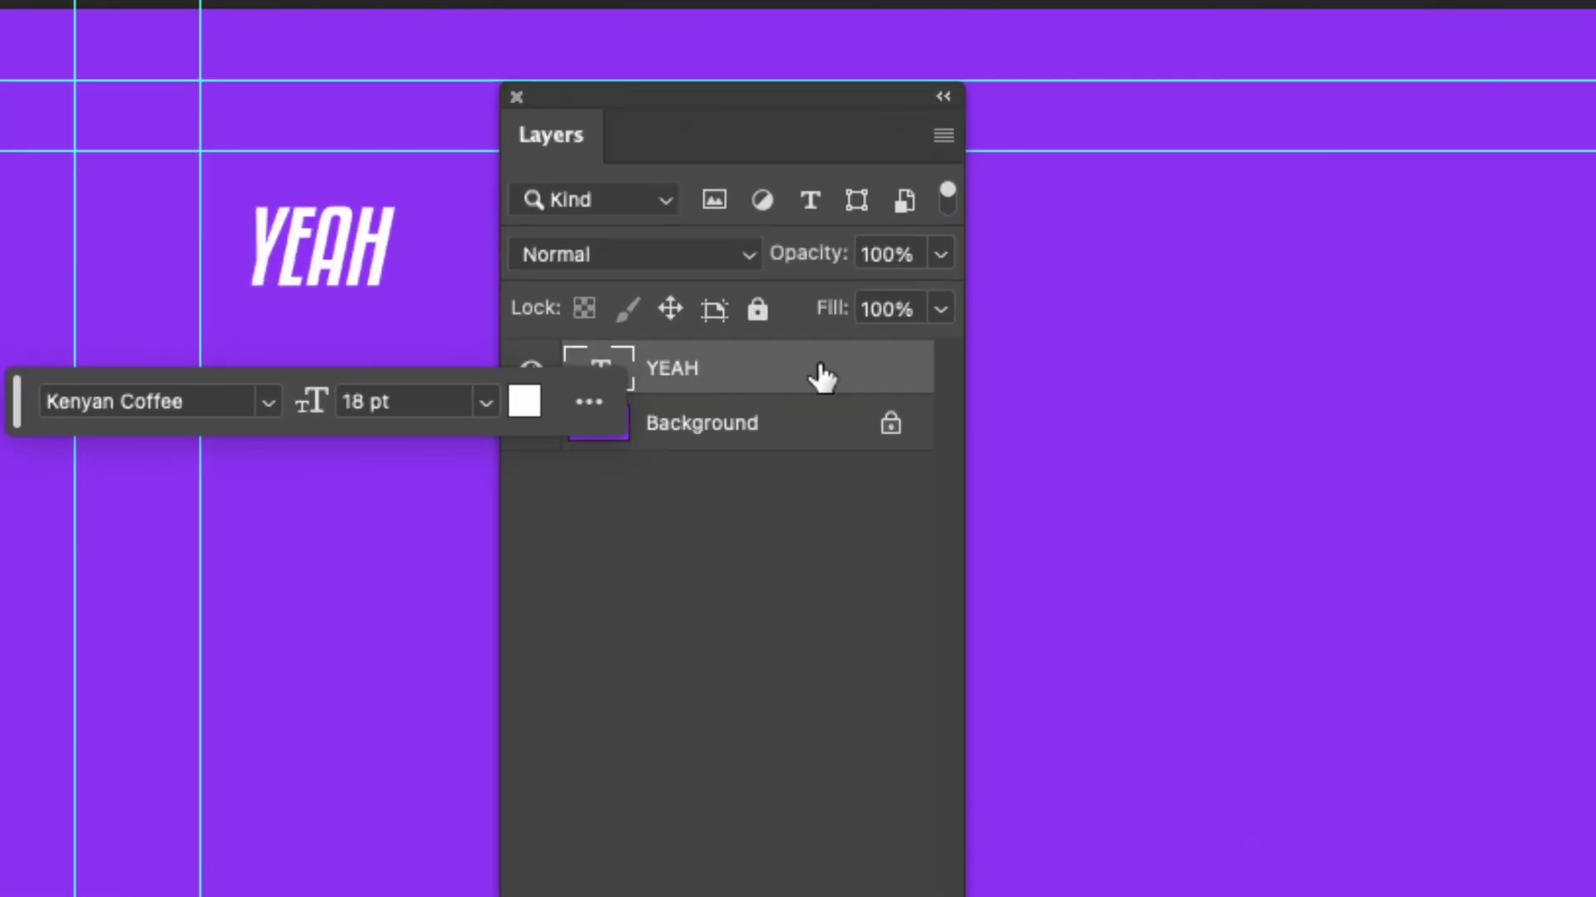
right_click(818, 370)
left_click(75, 665)
left_click_drag(18, 432, 28, 488)
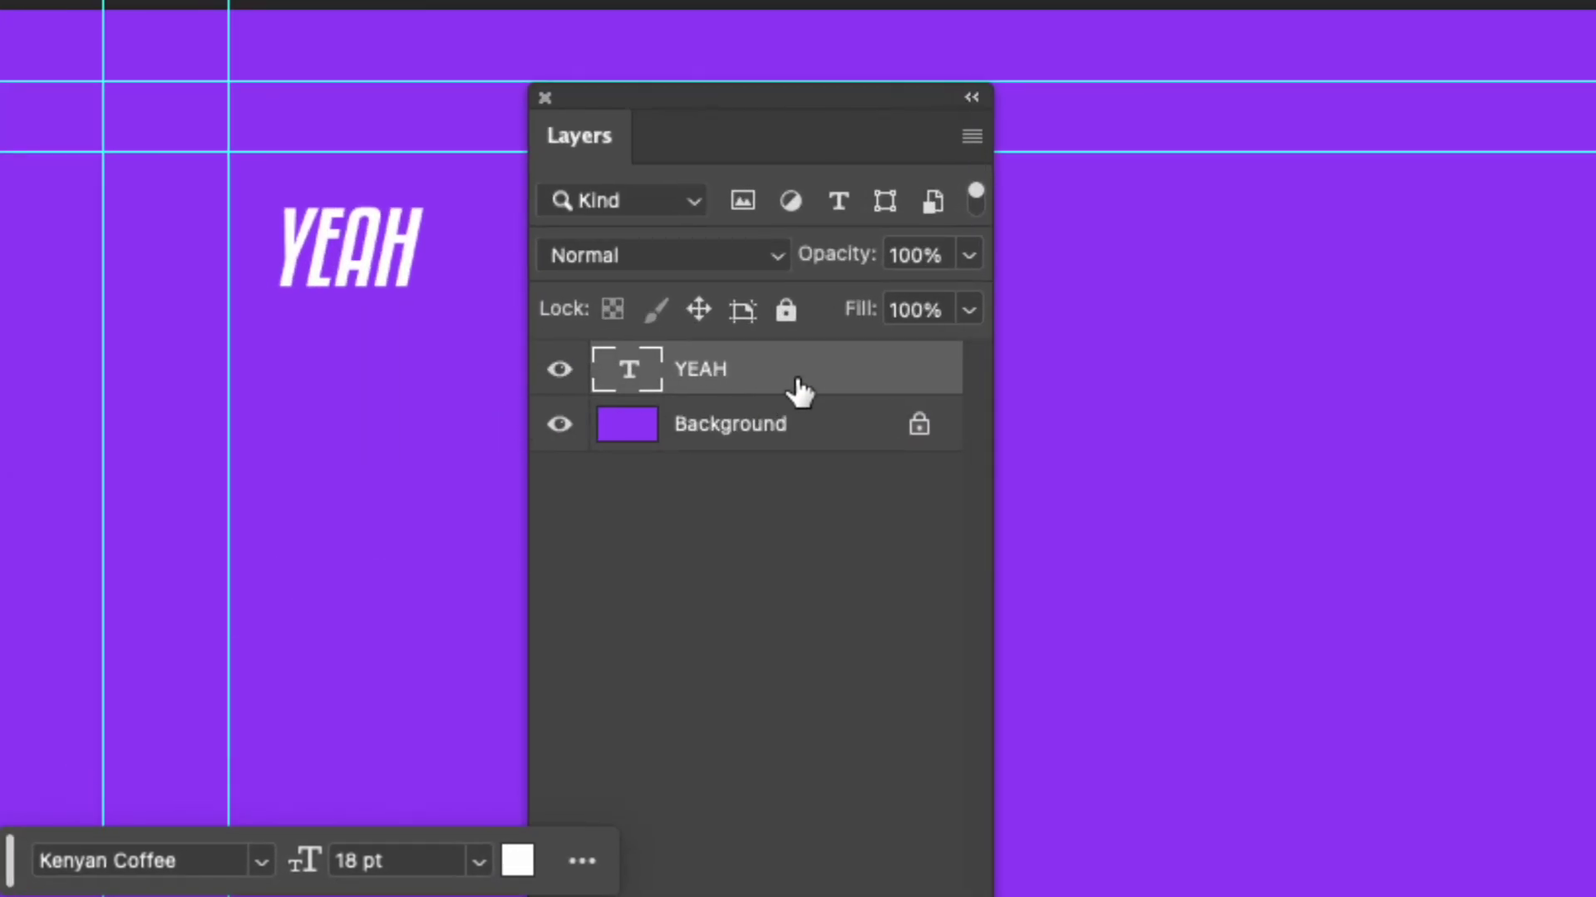
right_click(820, 362)
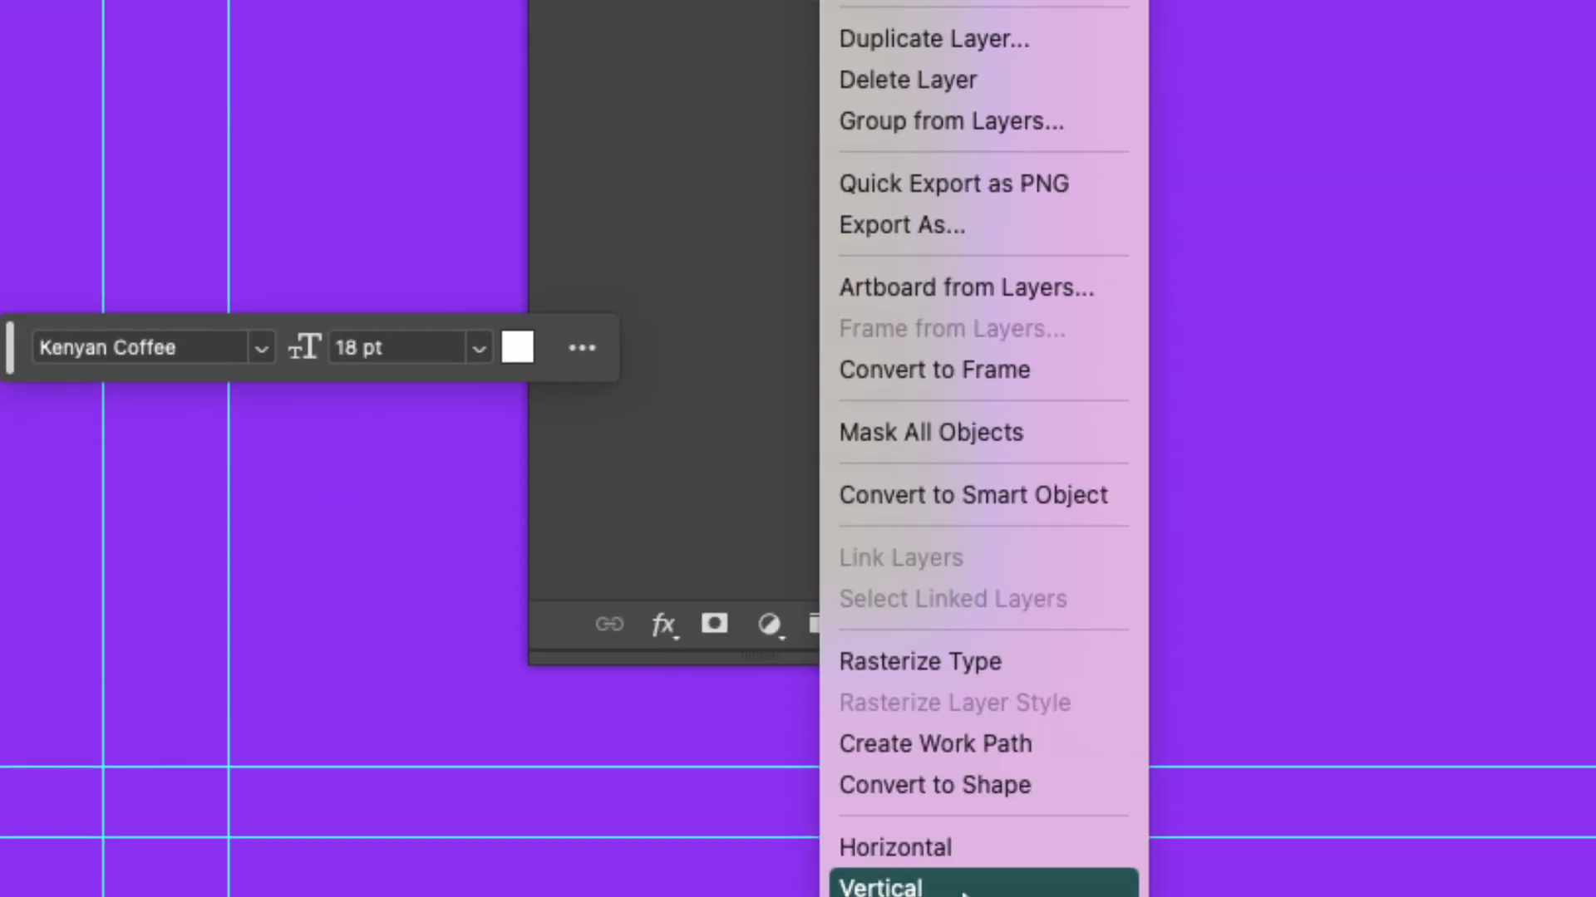
left_click(967, 620)
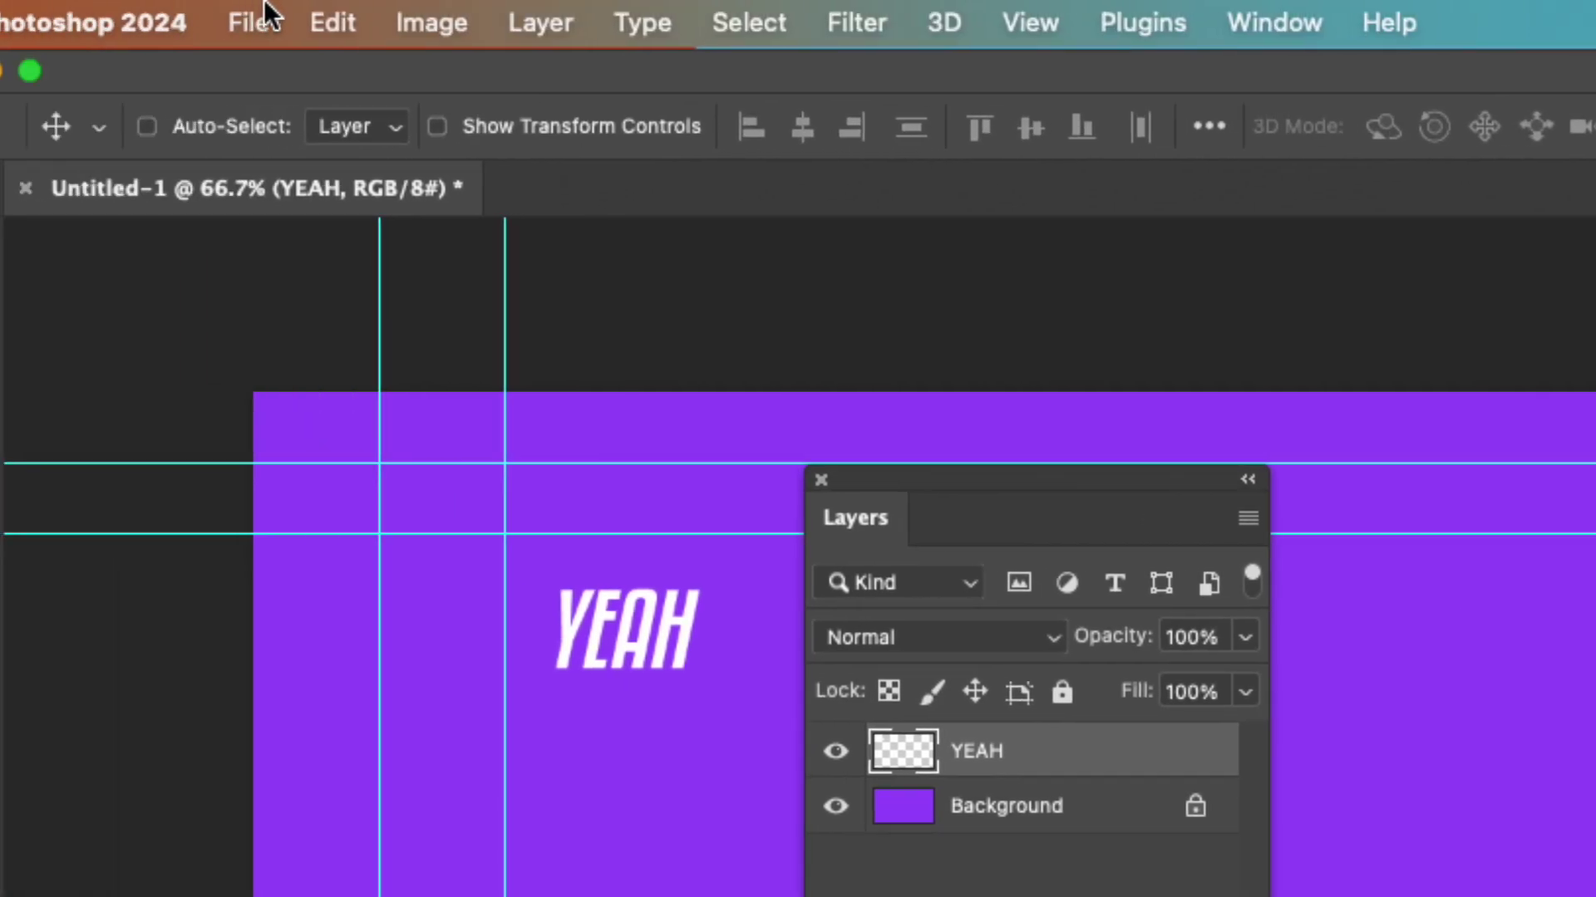
left_click(178, 23)
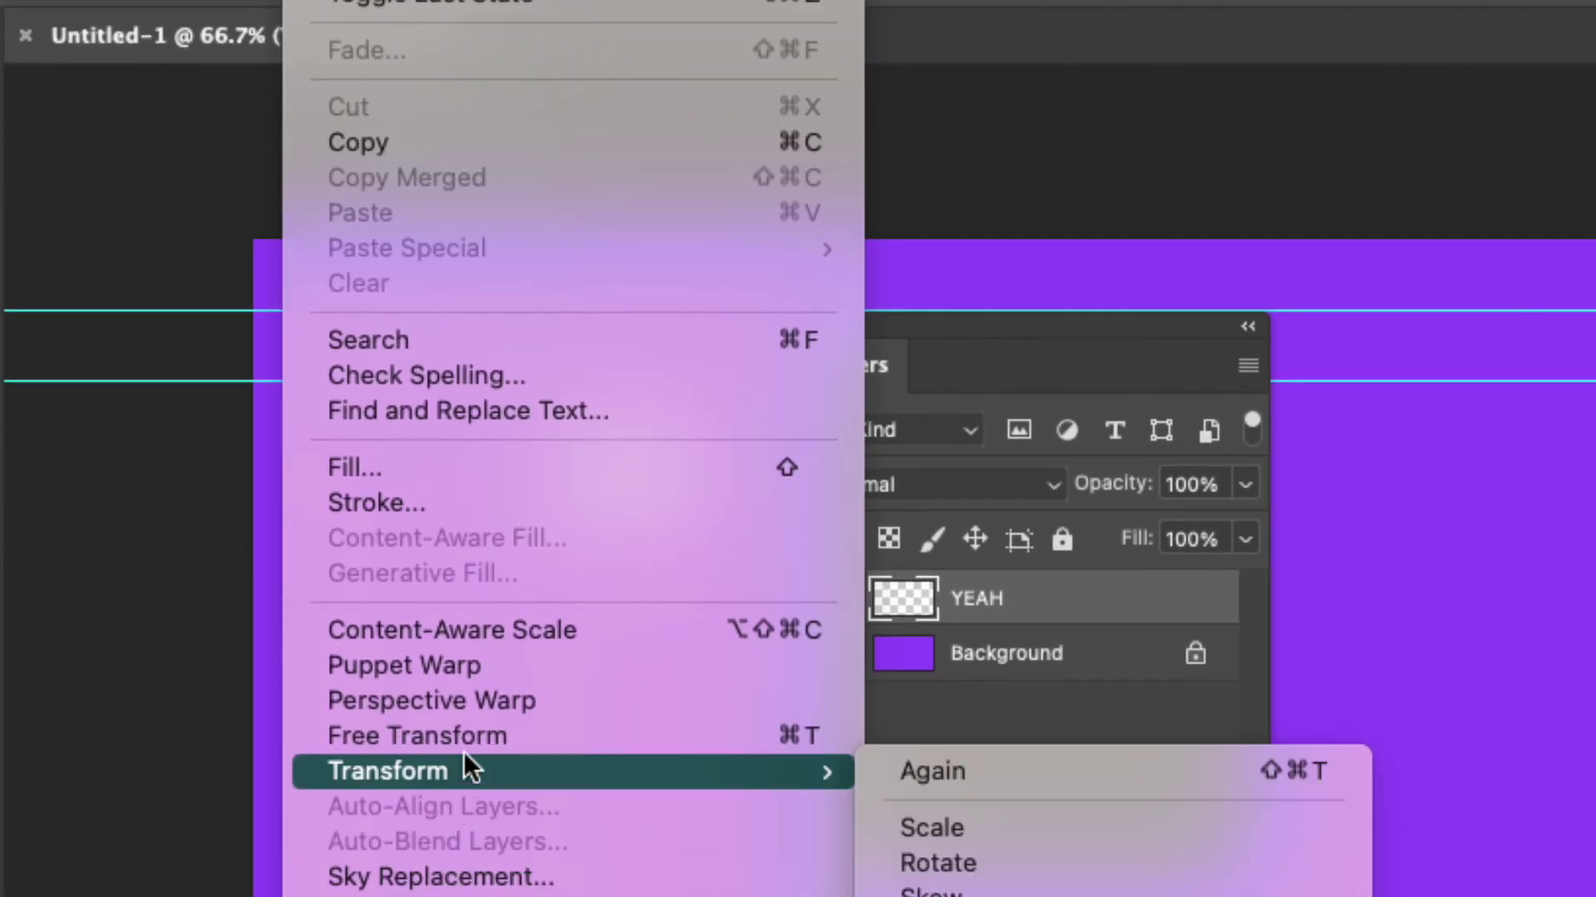
- Enlarge YEAH, rotate it about -8°, distort its bottom corner down-right, and commit
left_click(470, 738)
left_click_drag(699, 435, 769, 397)
left_click_drag(745, 355, 689, 453)
right_click(690, 453)
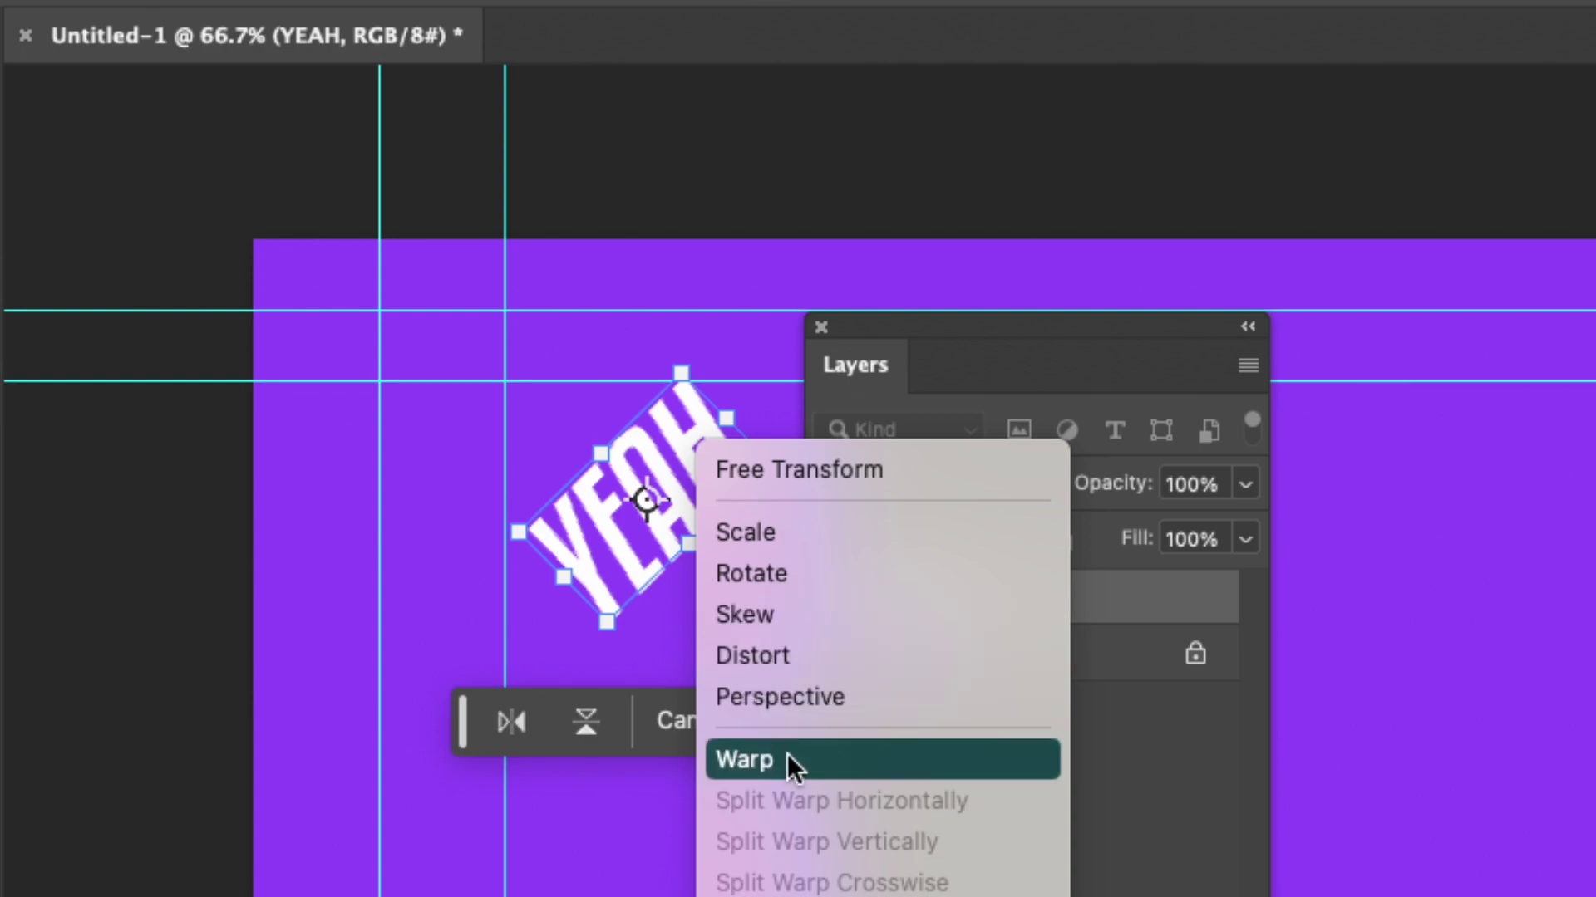
left_click(776, 655)
left_click_drag(606, 623, 536, 758)
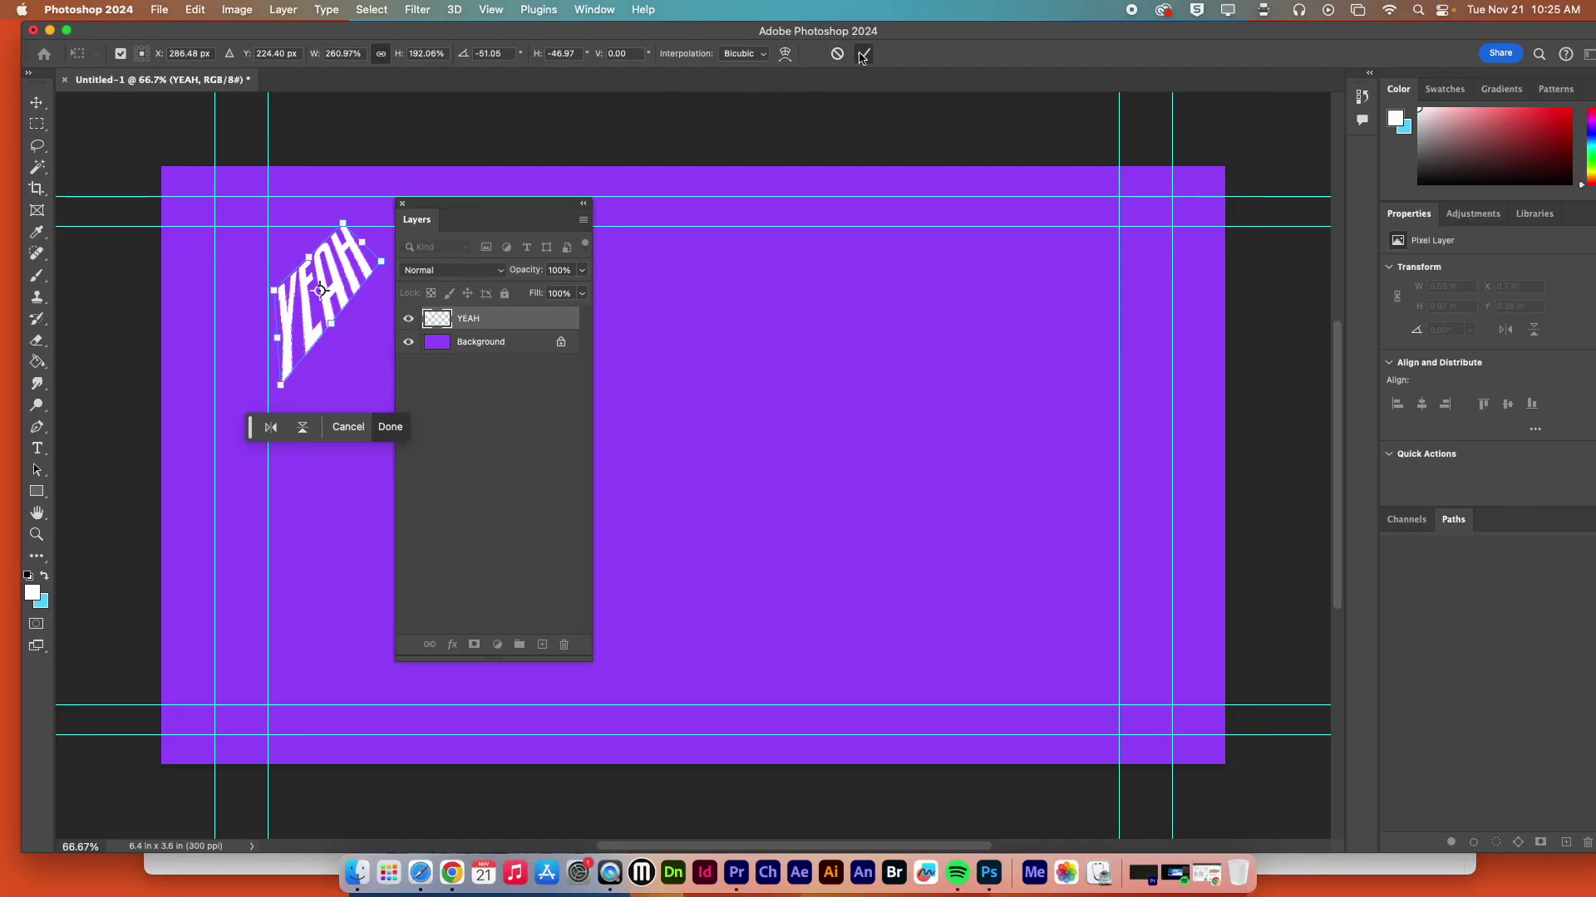
left_click(861, 56)
left_click_drag(407, 223, 731, 241)
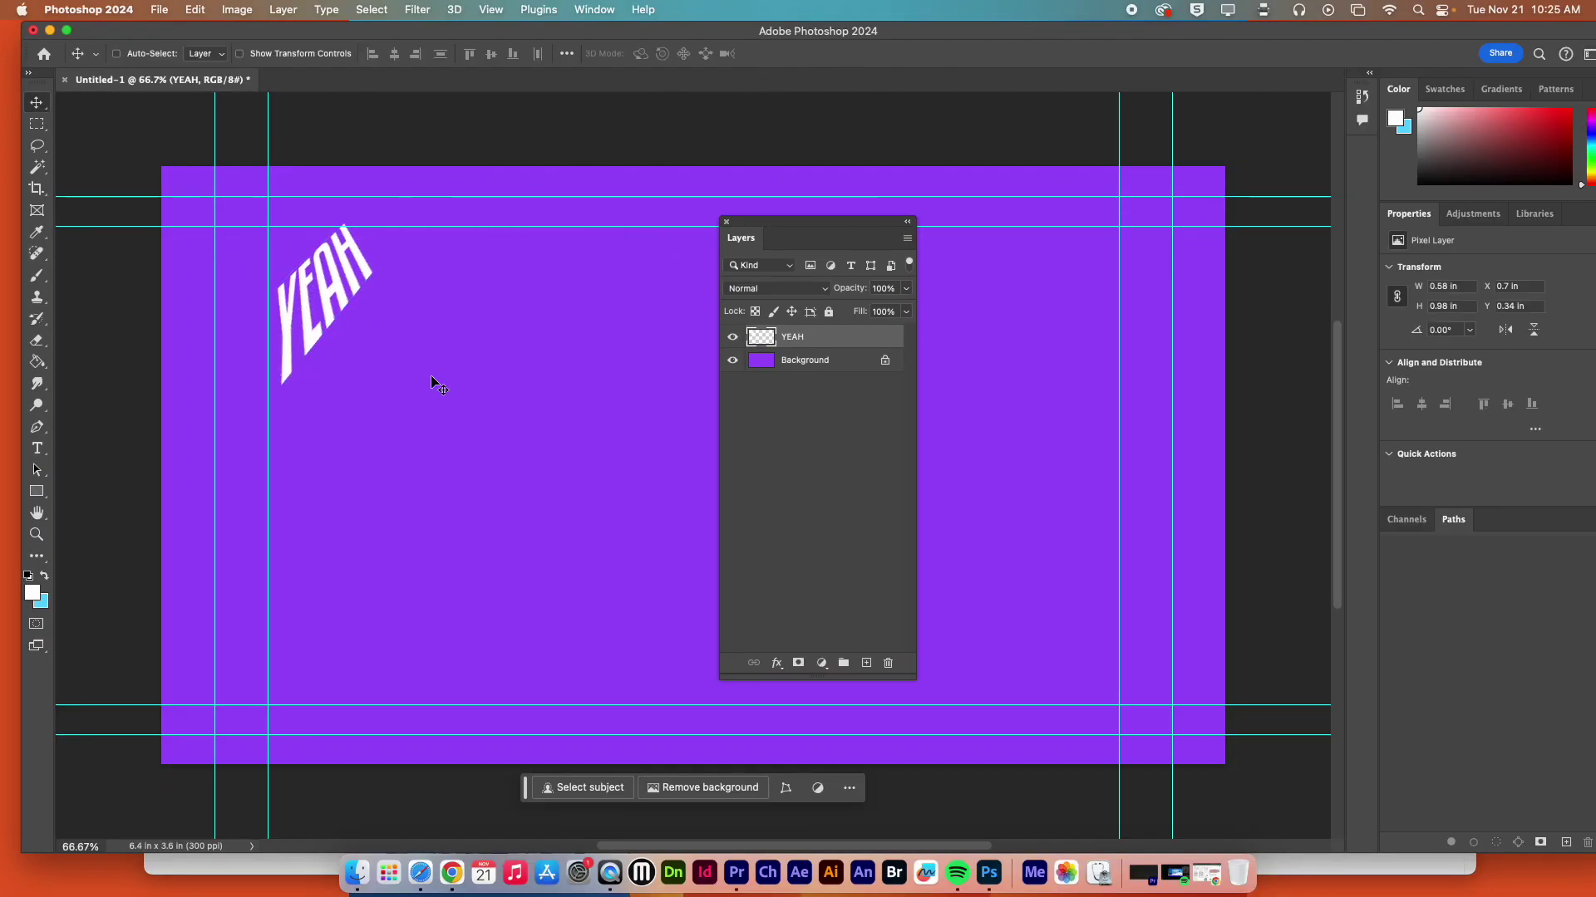
- Type the word THIS on the canvas and move it up beside YEAH at the top
left_click(420, 872)
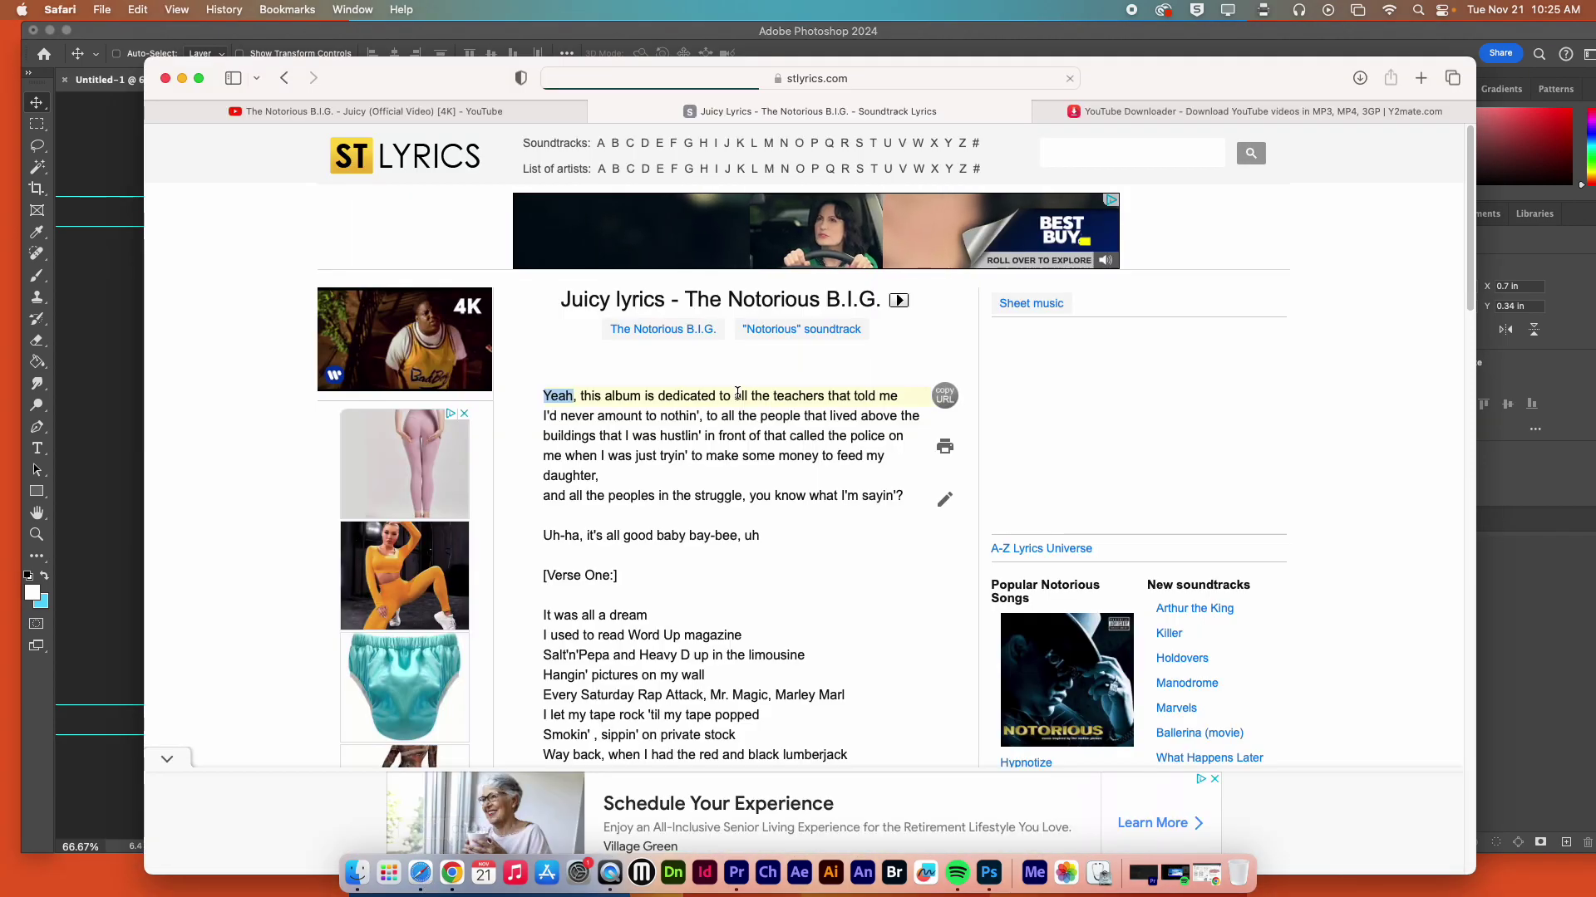
left_click(143, 412)
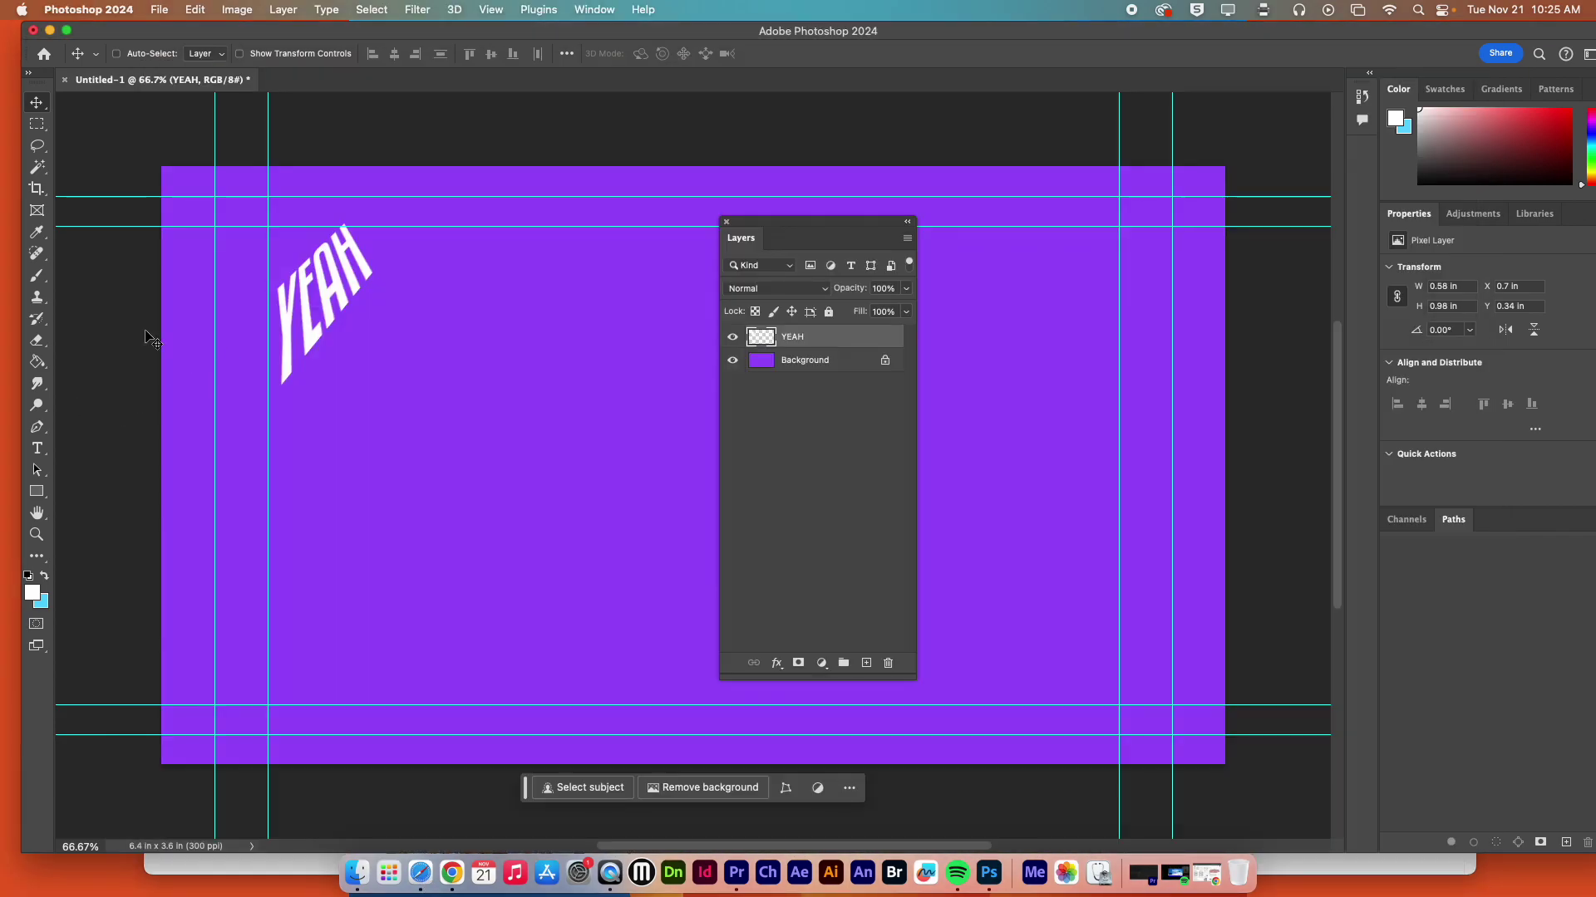
key("t")
left_click(582, 450)
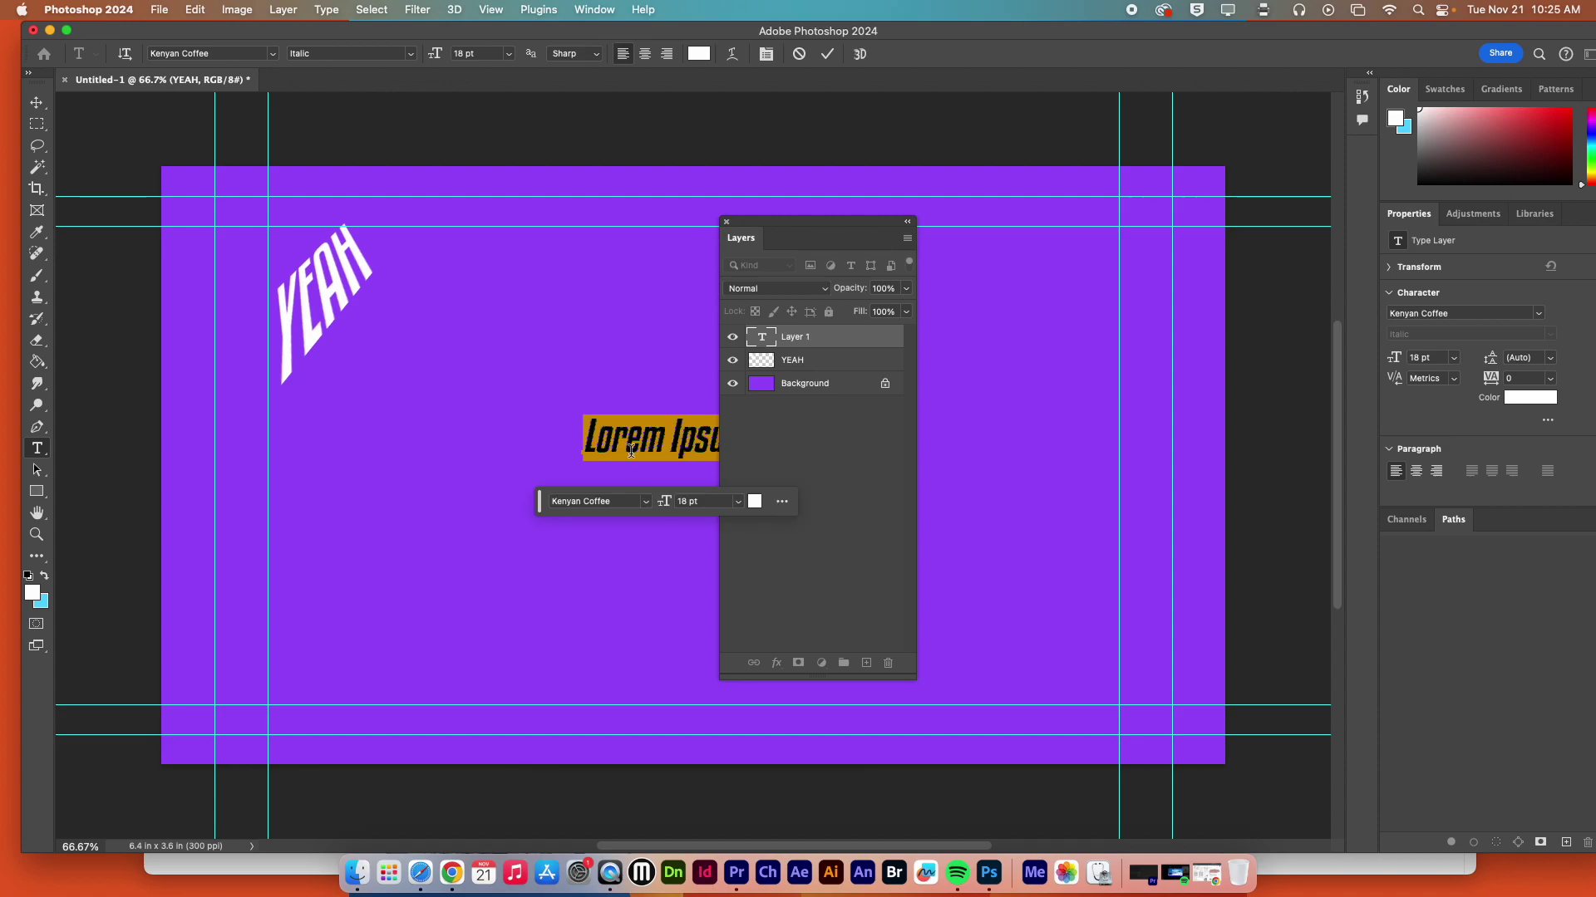
type("THIS")
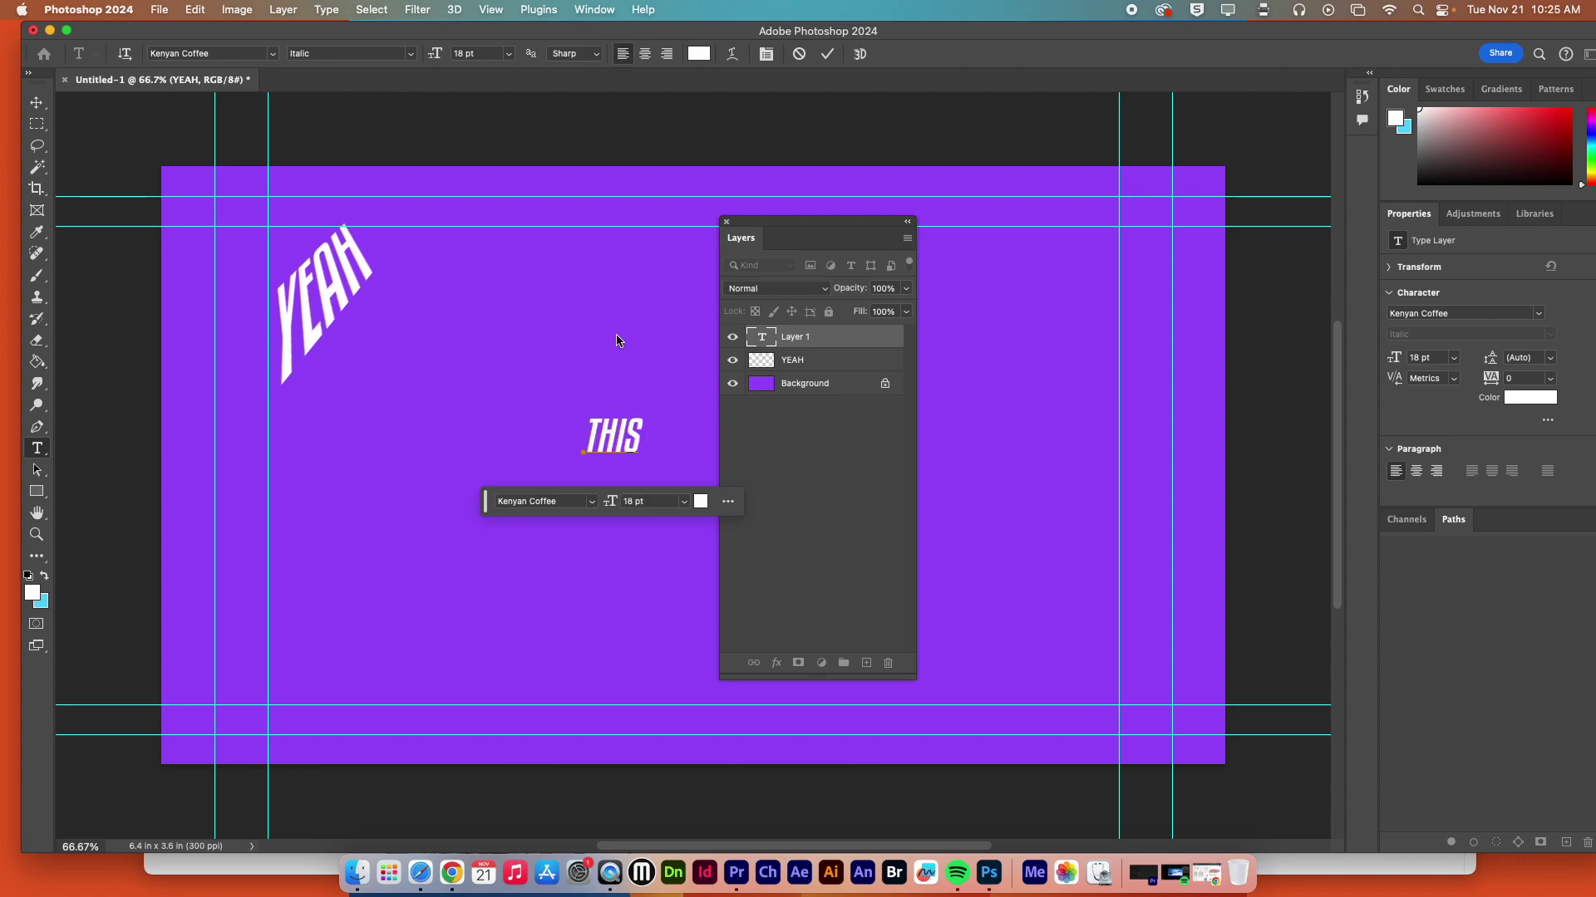
left_click(37, 102)
left_click_drag(597, 447, 391, 251)
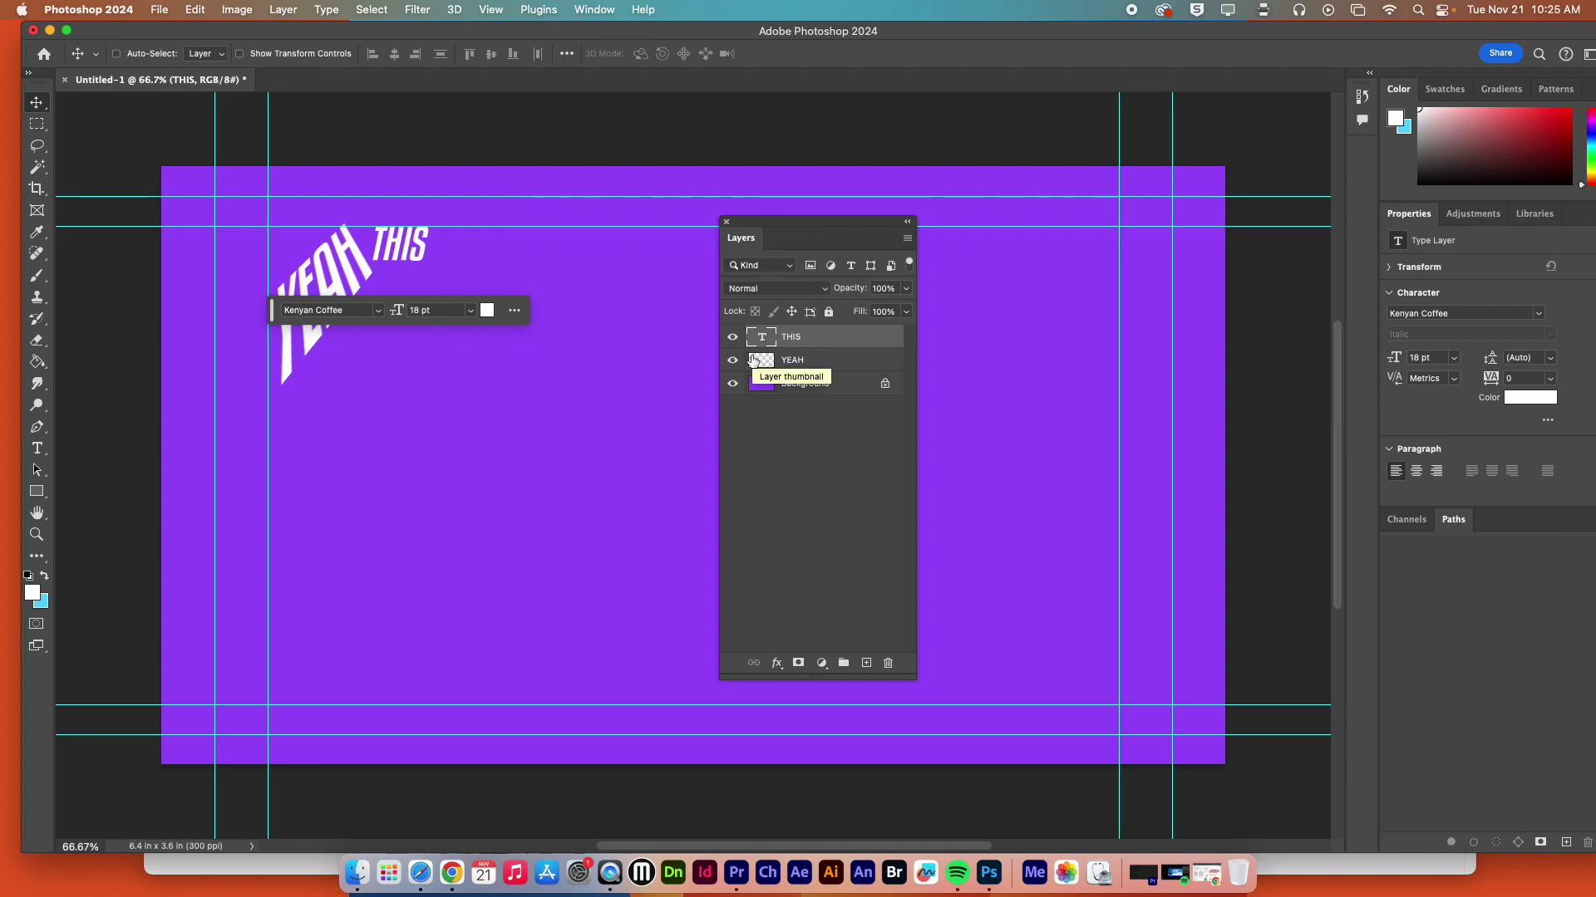
left_click(824, 364)
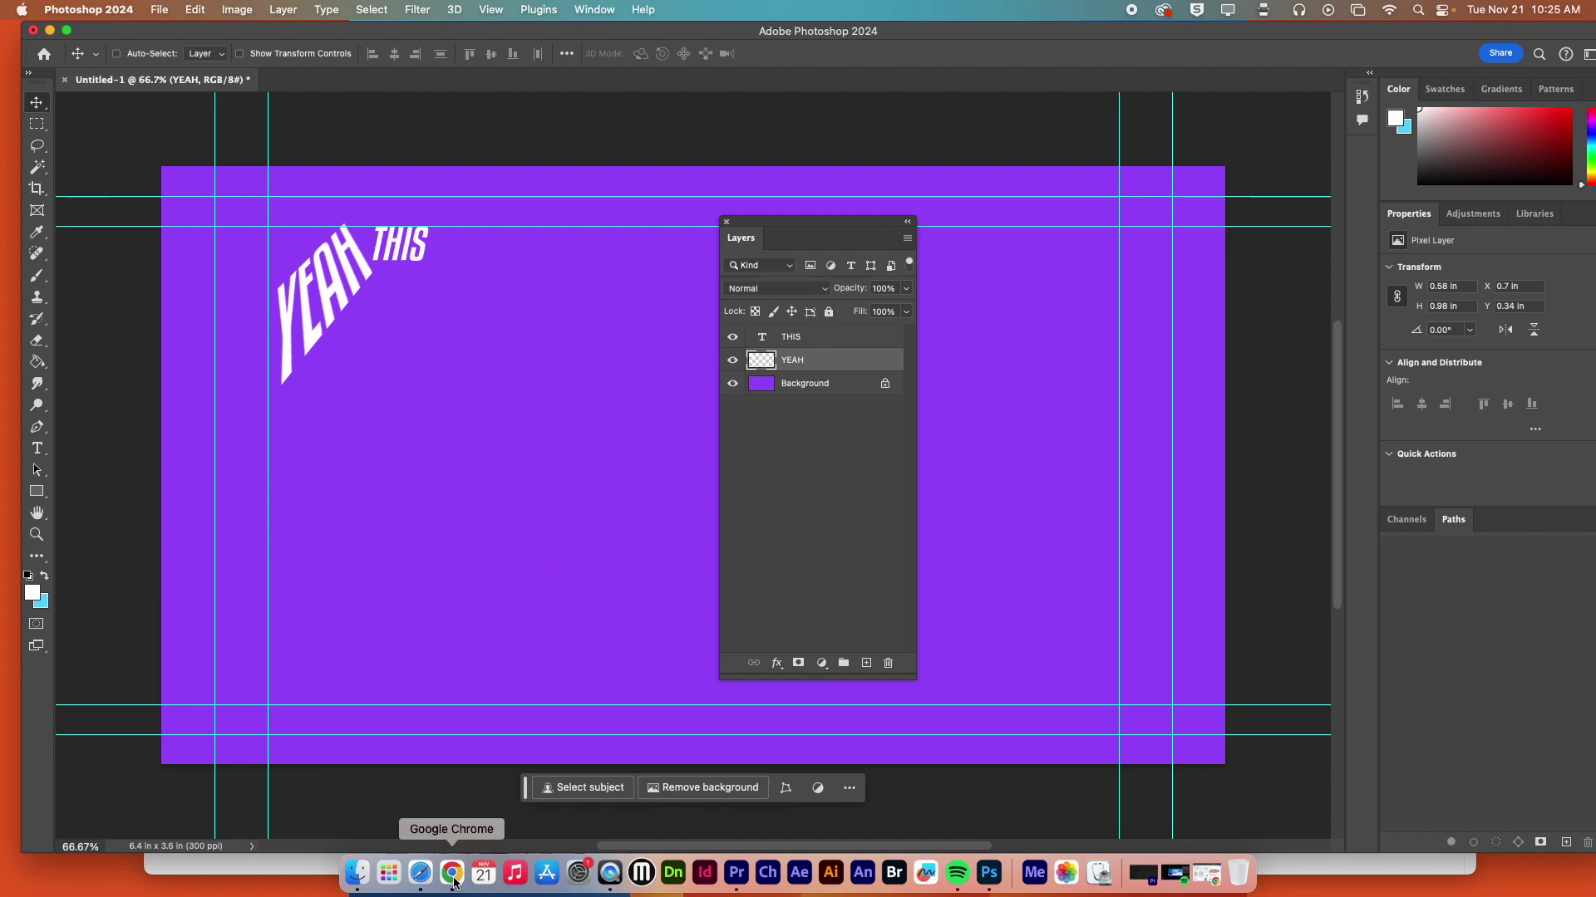
- Highlight the words teachers, buildings and police on the lyrics page
left_click(421, 873)
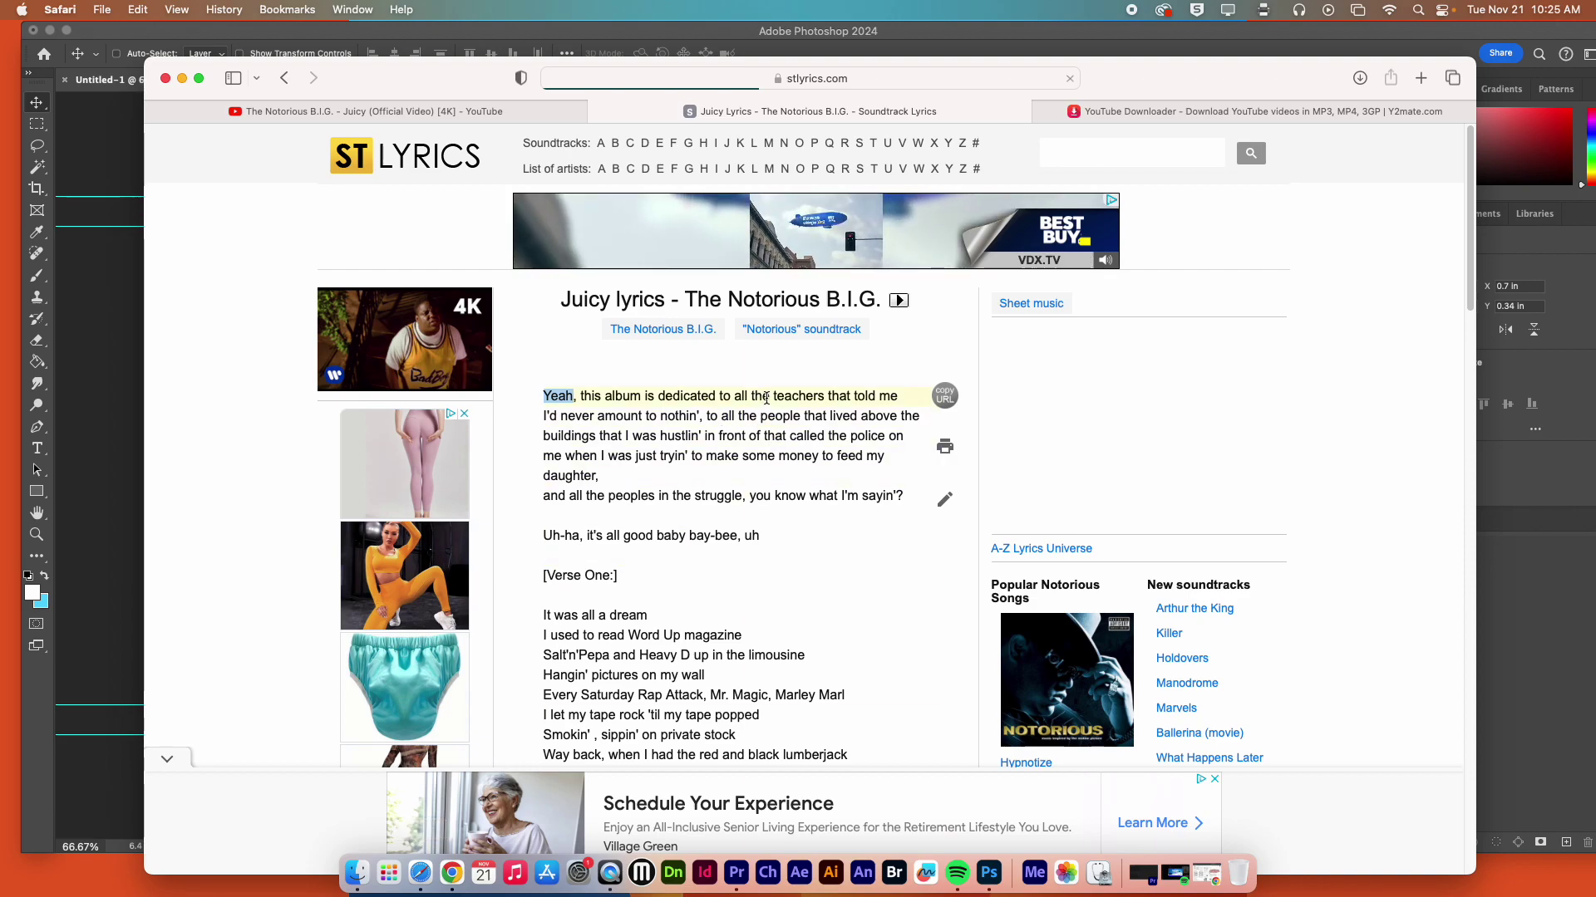
left_click(621, 396)
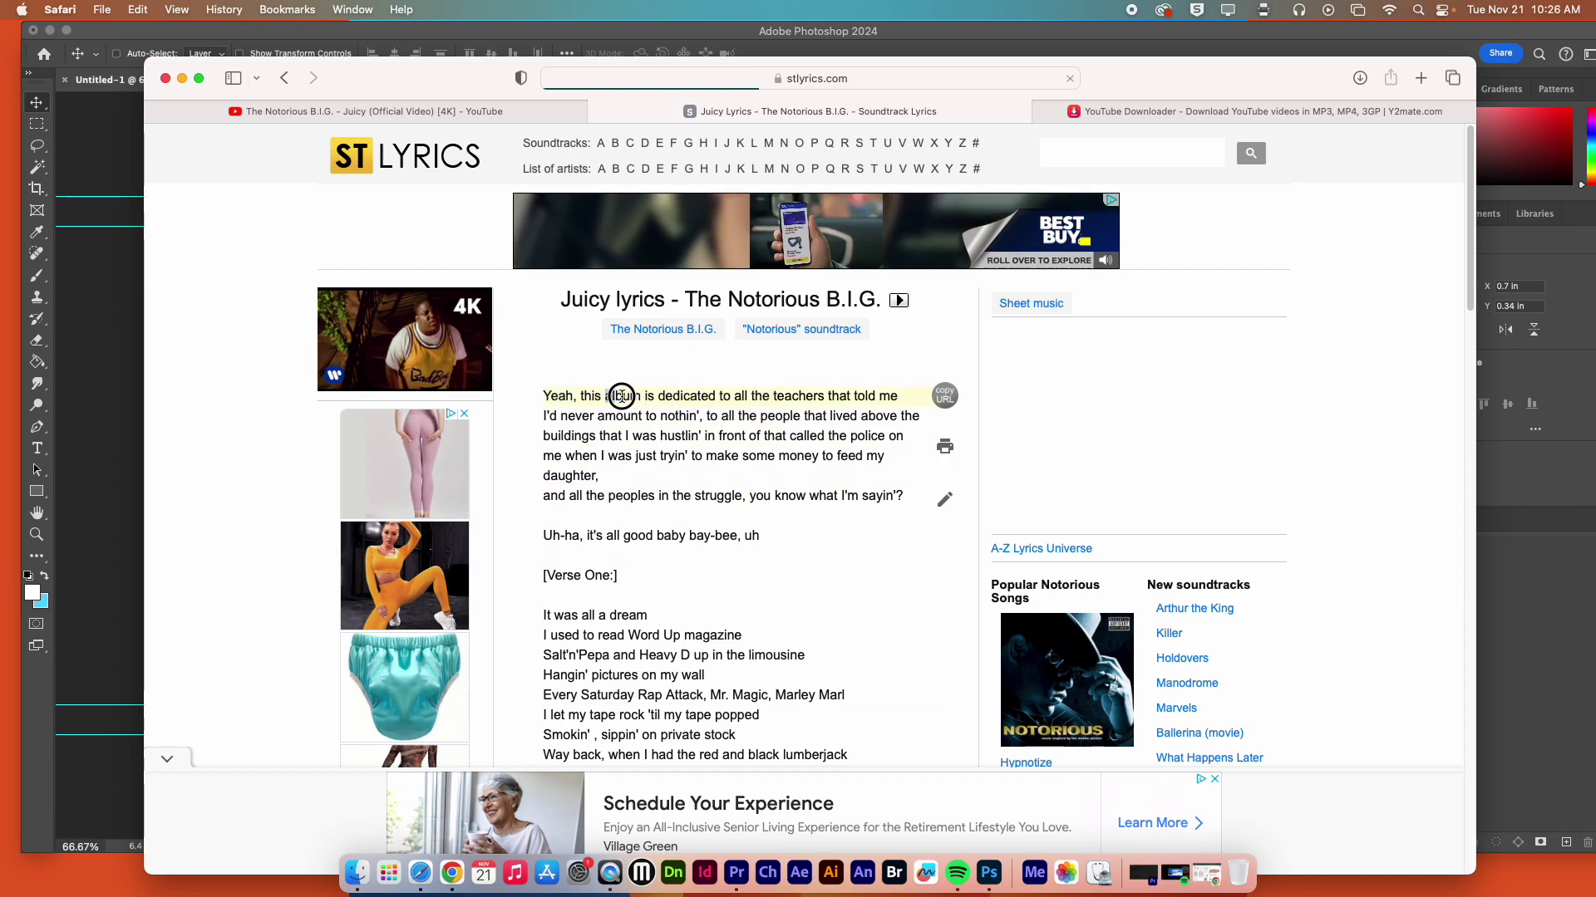
double_click(622, 397)
left_click_drag(776, 395, 820, 395)
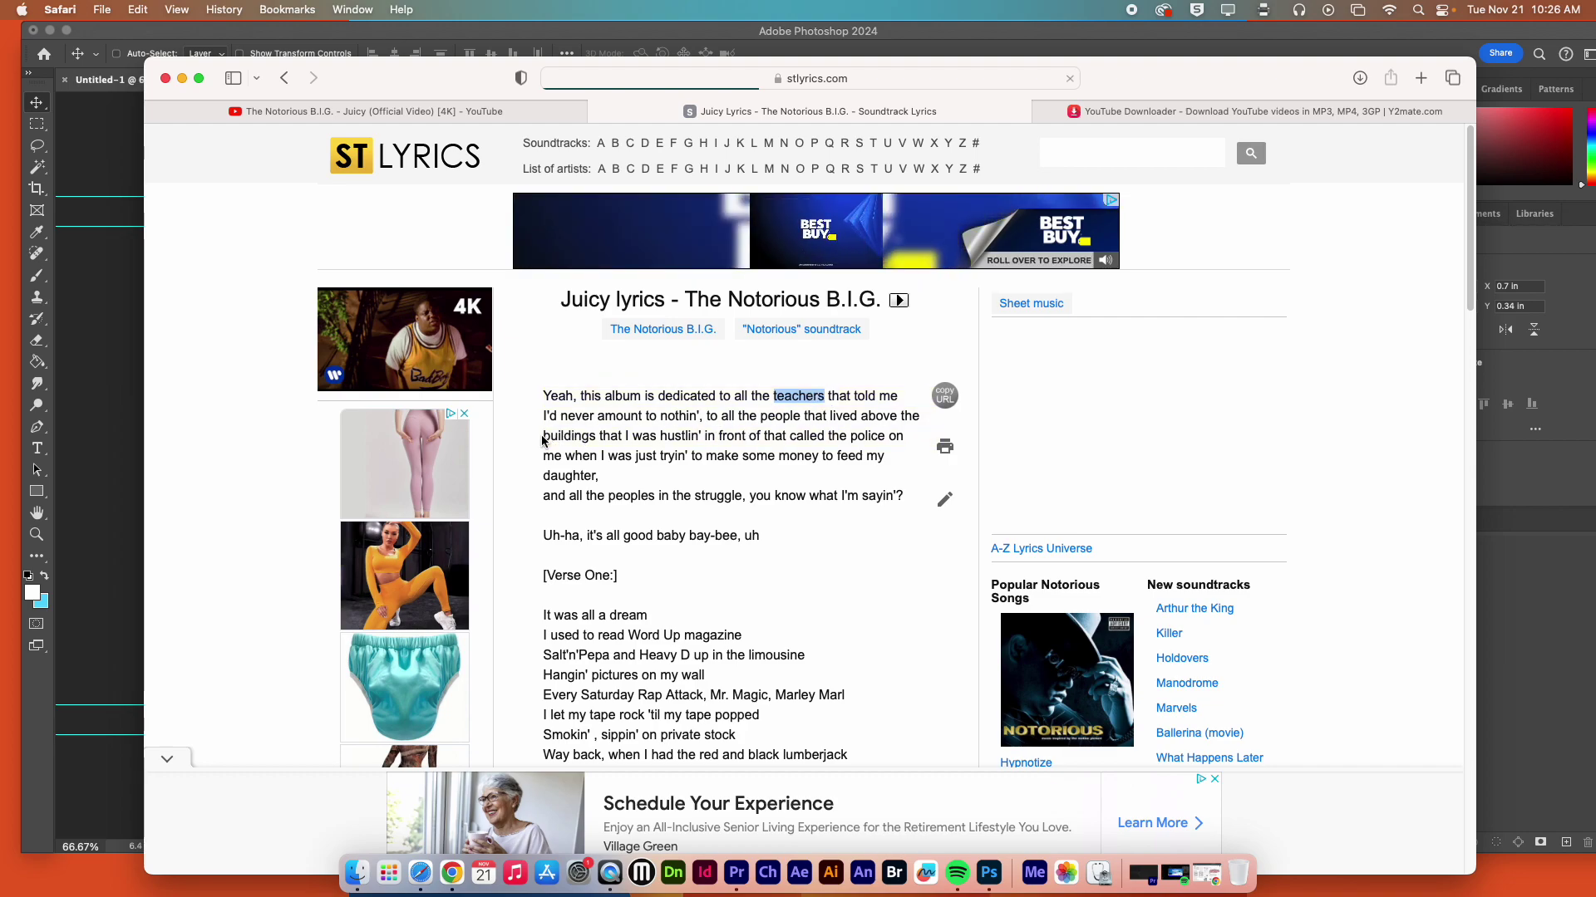
left_click_drag(543, 436, 588, 435)
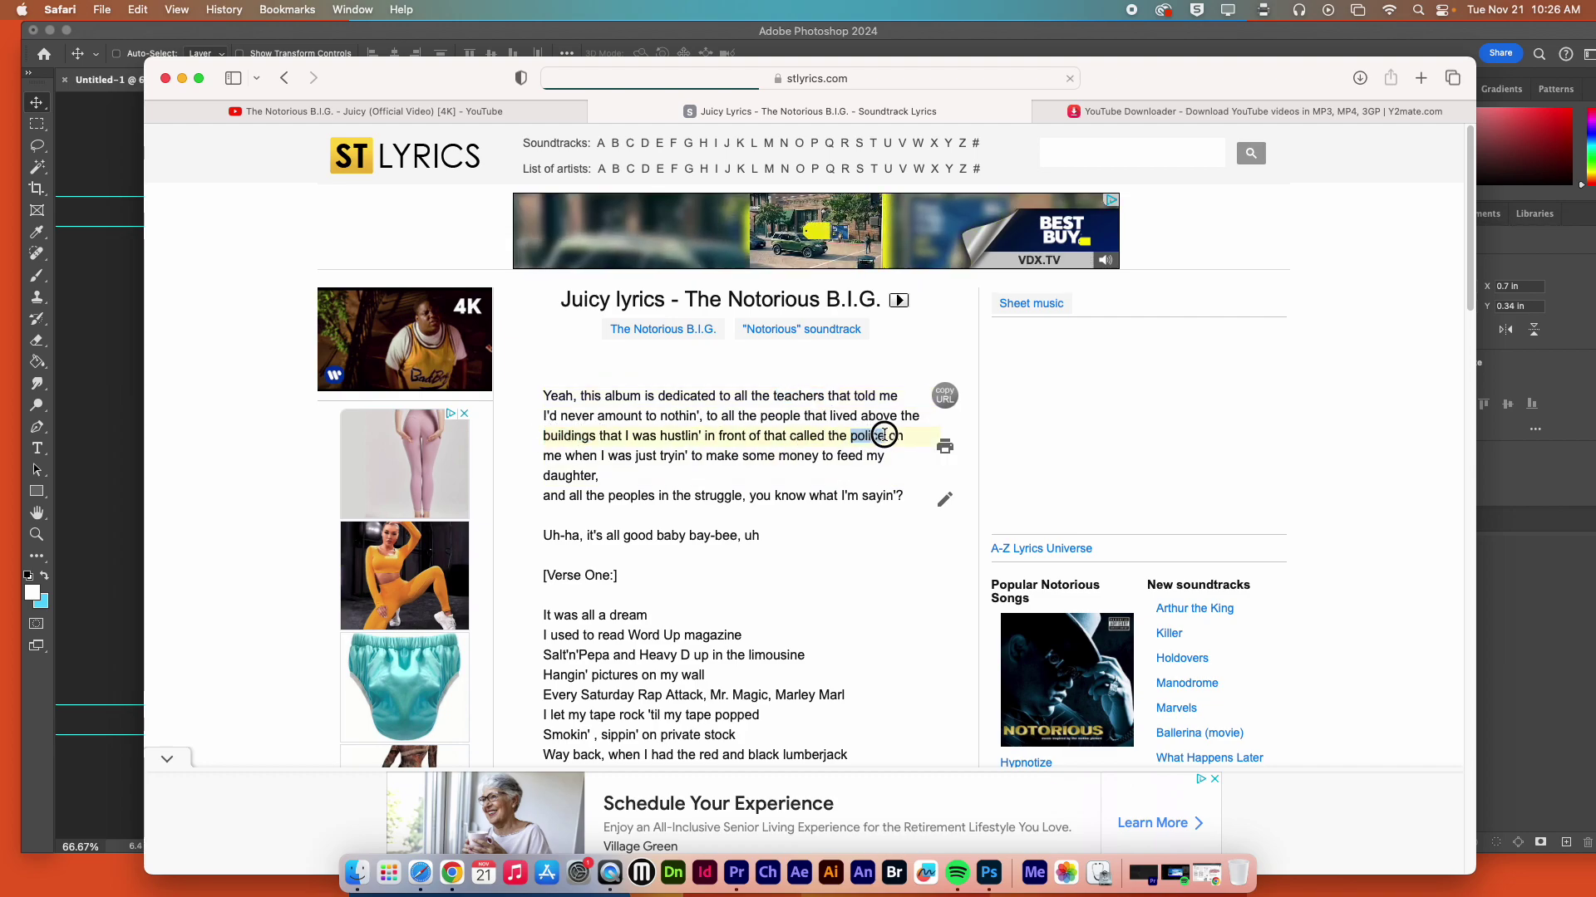
double_click(867, 437)
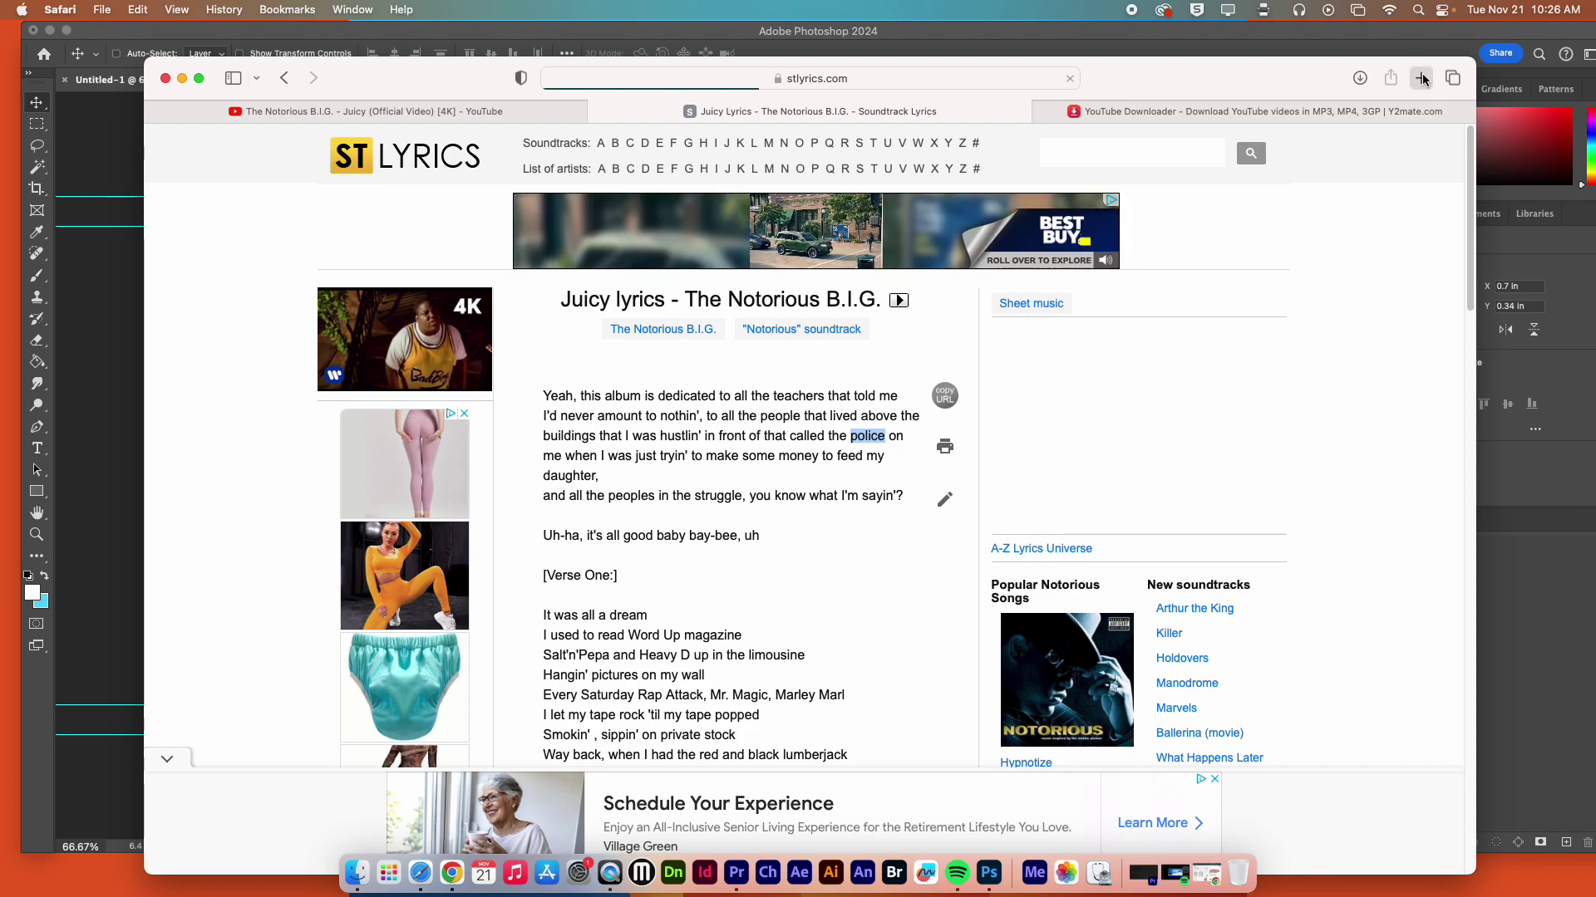
- Search 'buildings png' in a new Safari tab and show image results
left_click(1421, 77)
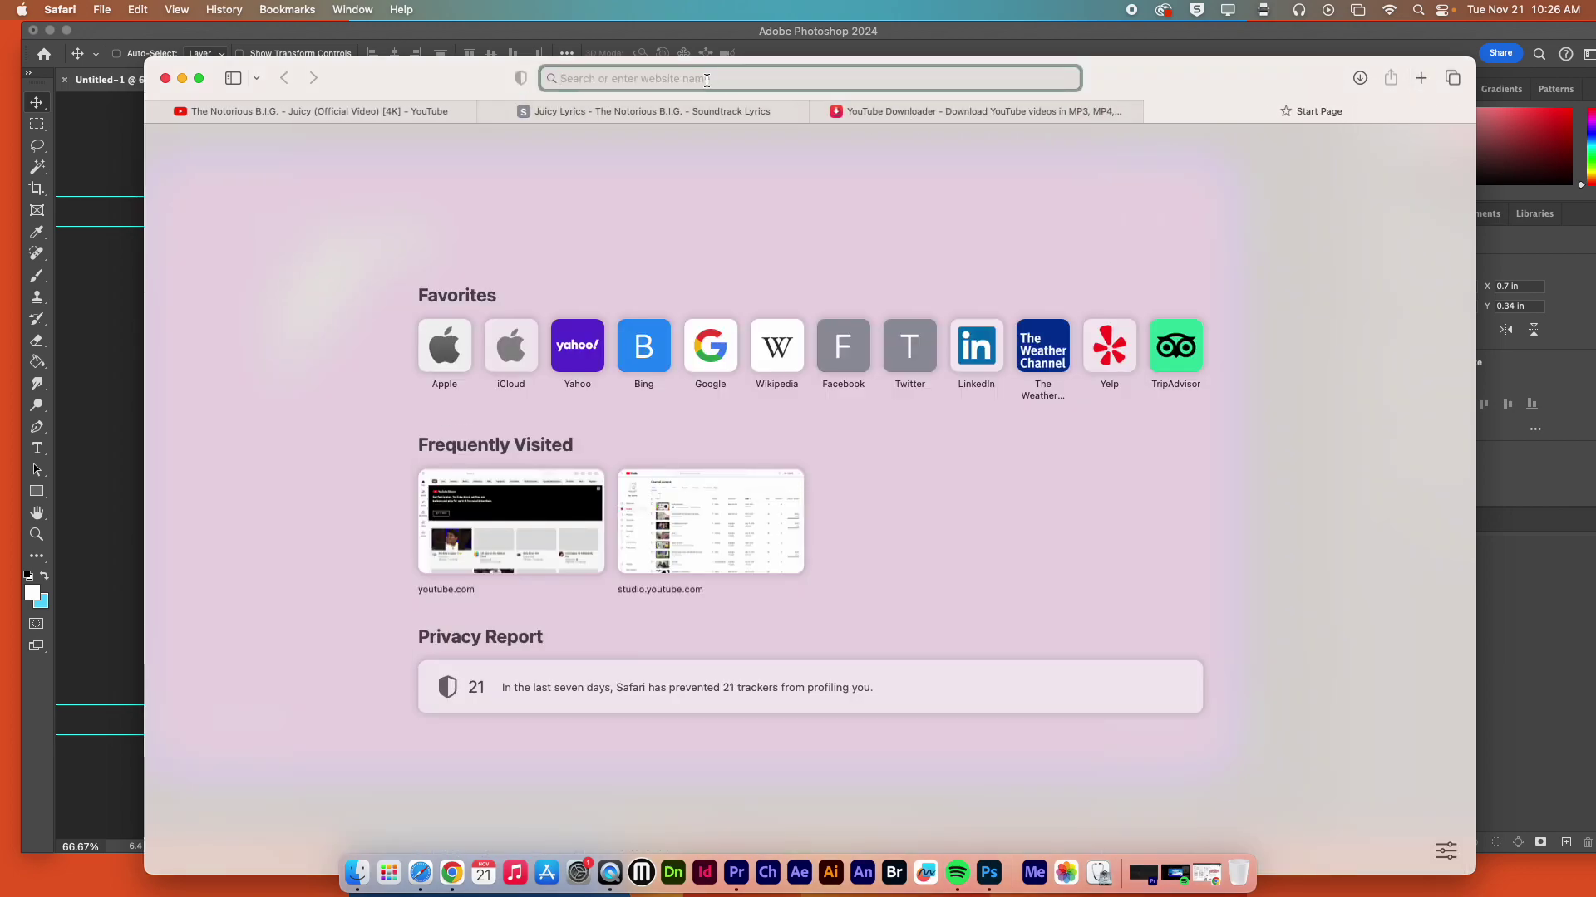
type("buildings p")
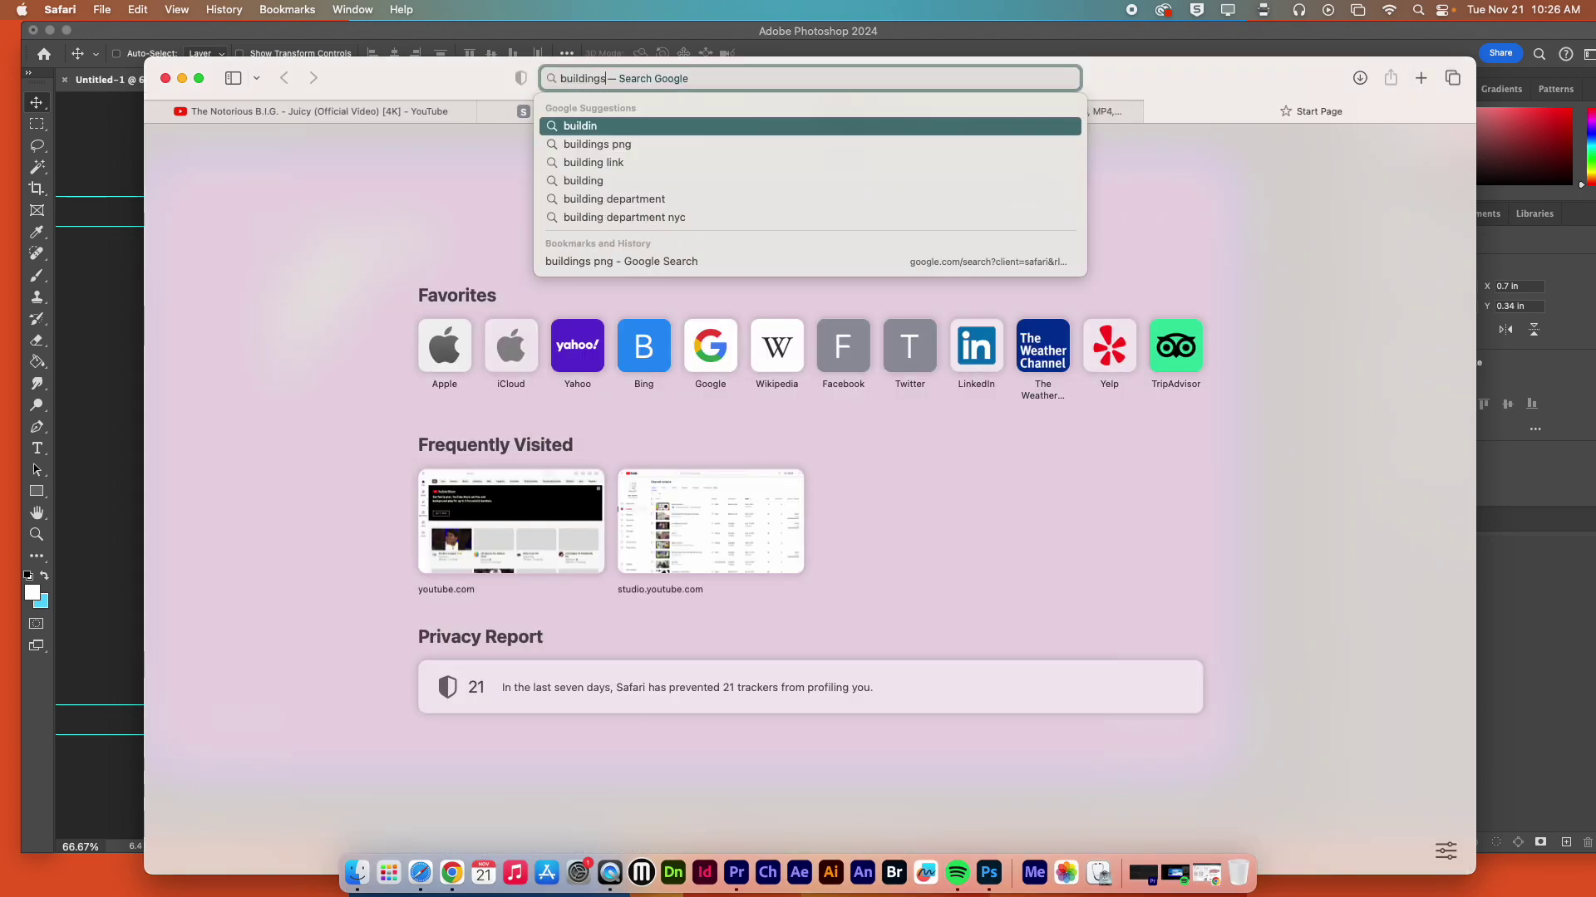
type("ng")
key("Return")
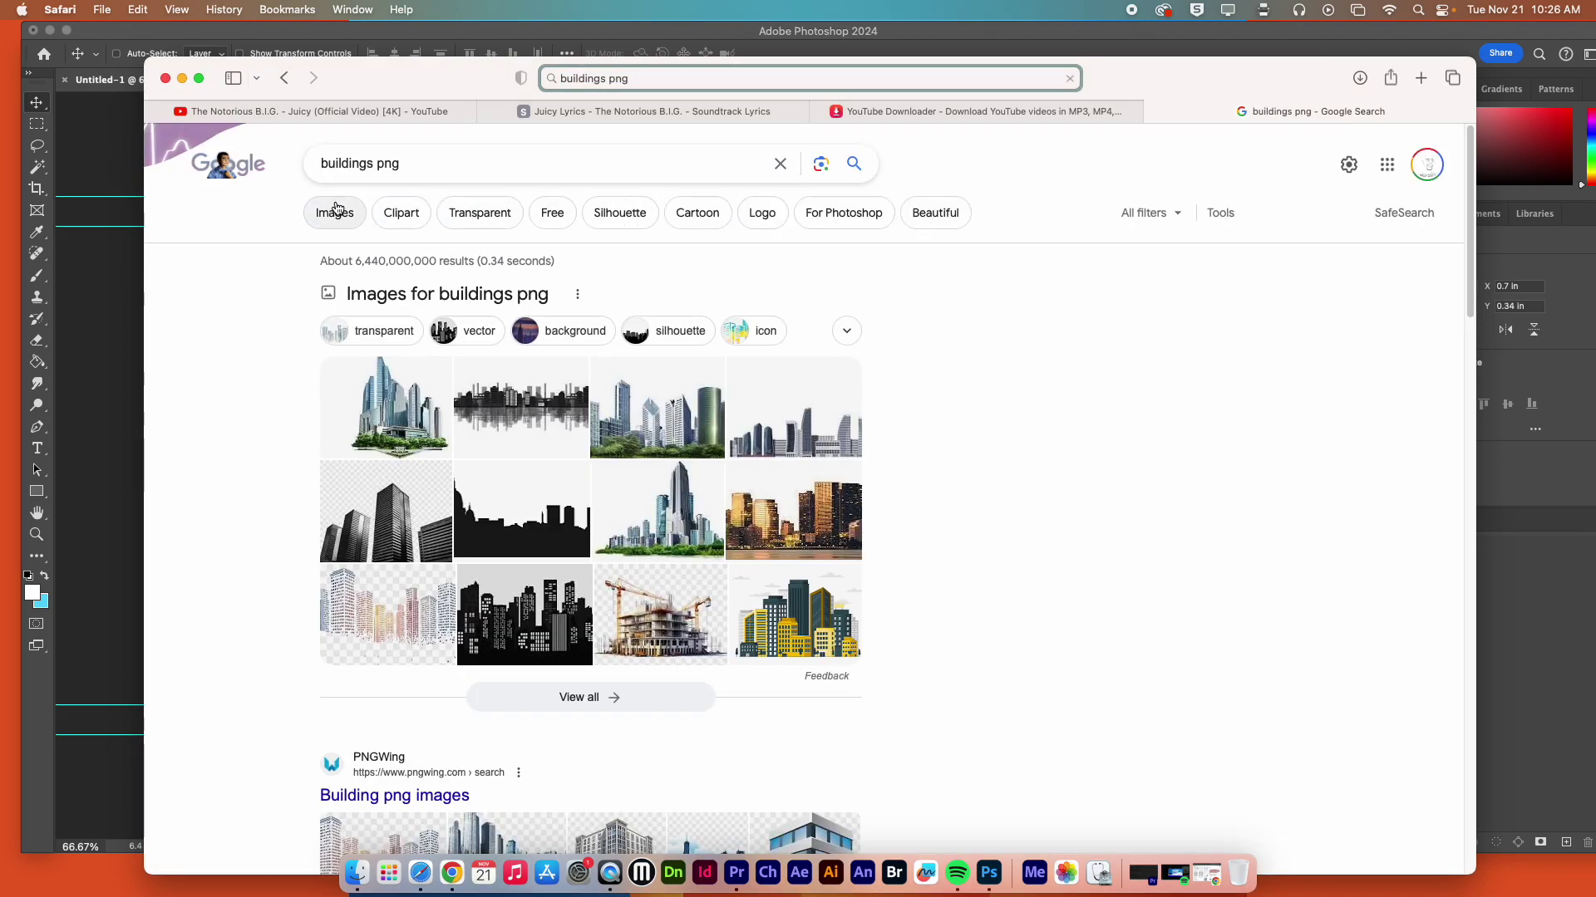
left_click(336, 209)
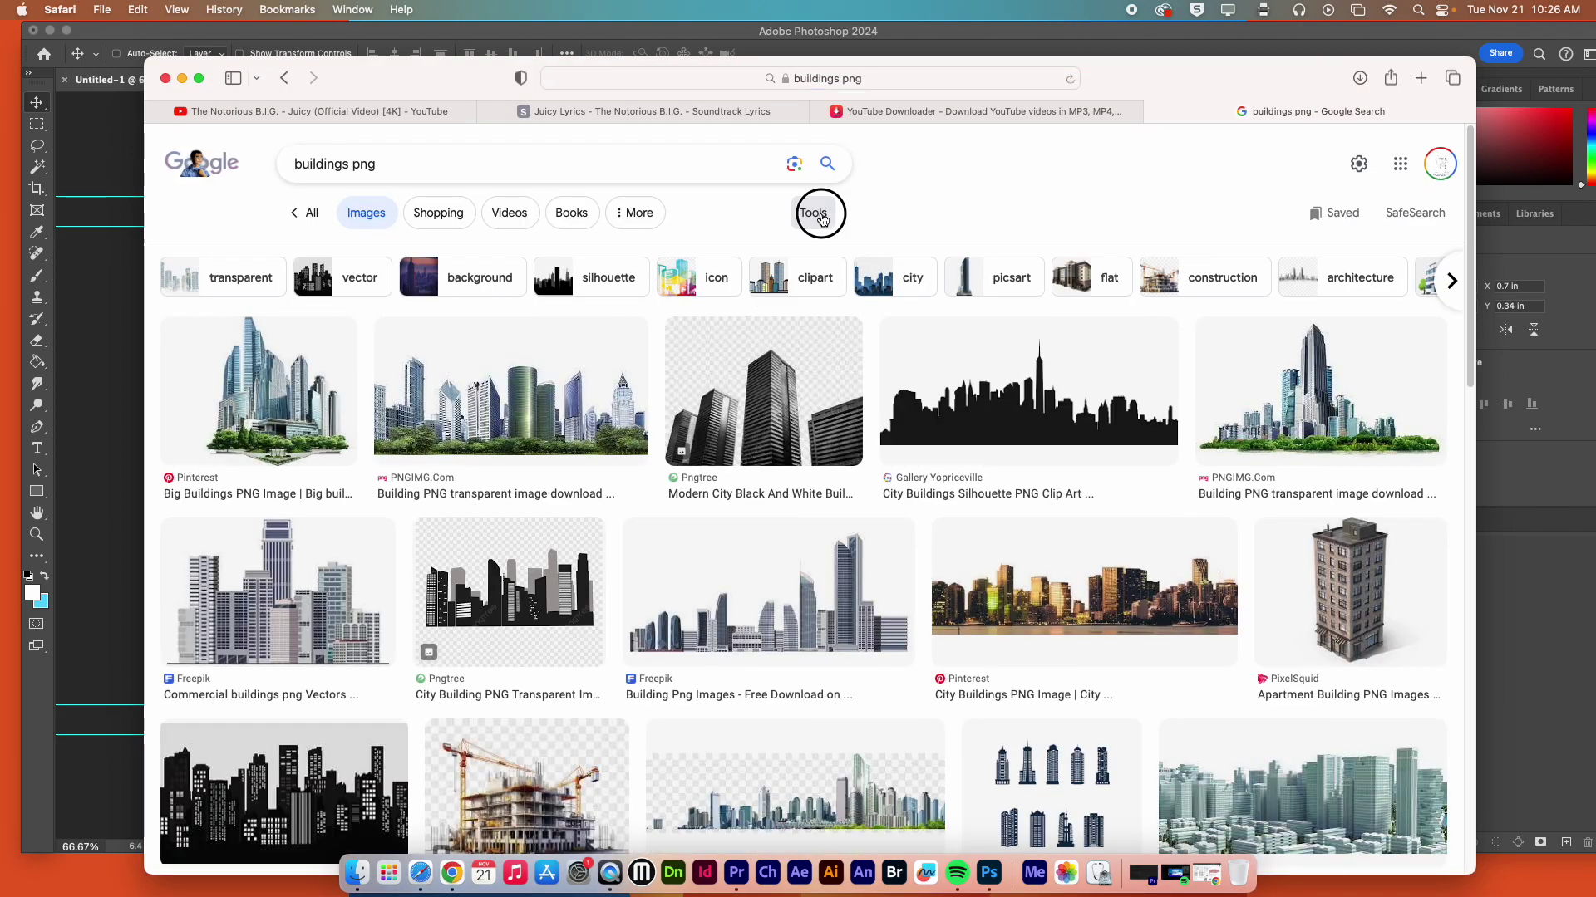
- Apply a colour filter to the images and preview the PurePNG big building picture
left_click(820, 218)
left_click(611, 258)
left_click(598, 322)
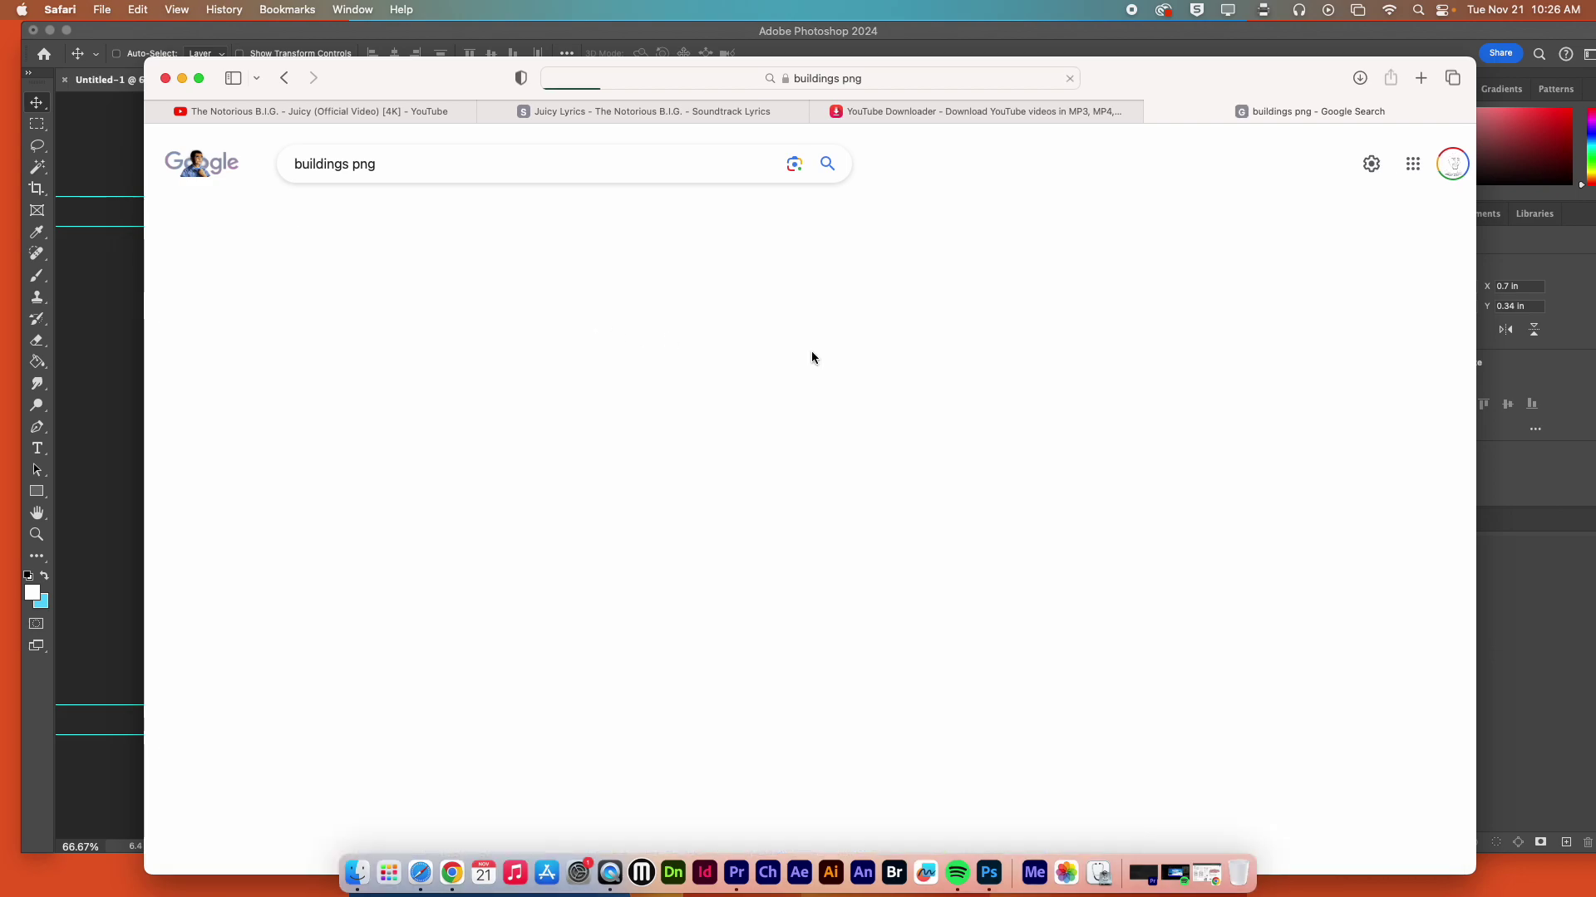
left_click_drag(1470, 268, 1438, 381)
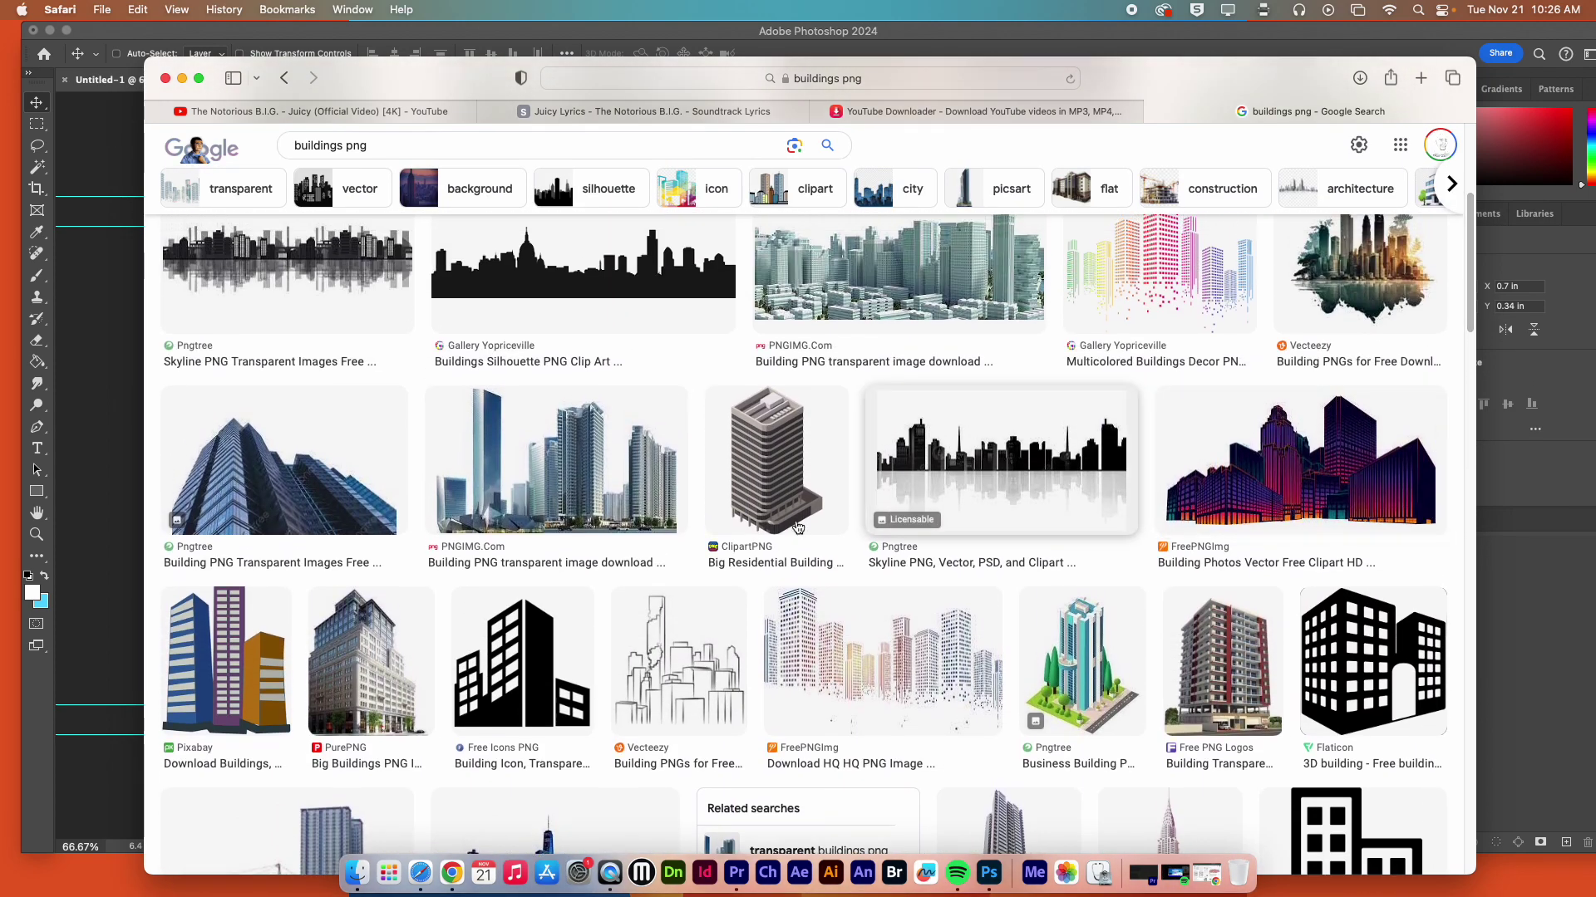
left_click(385, 644)
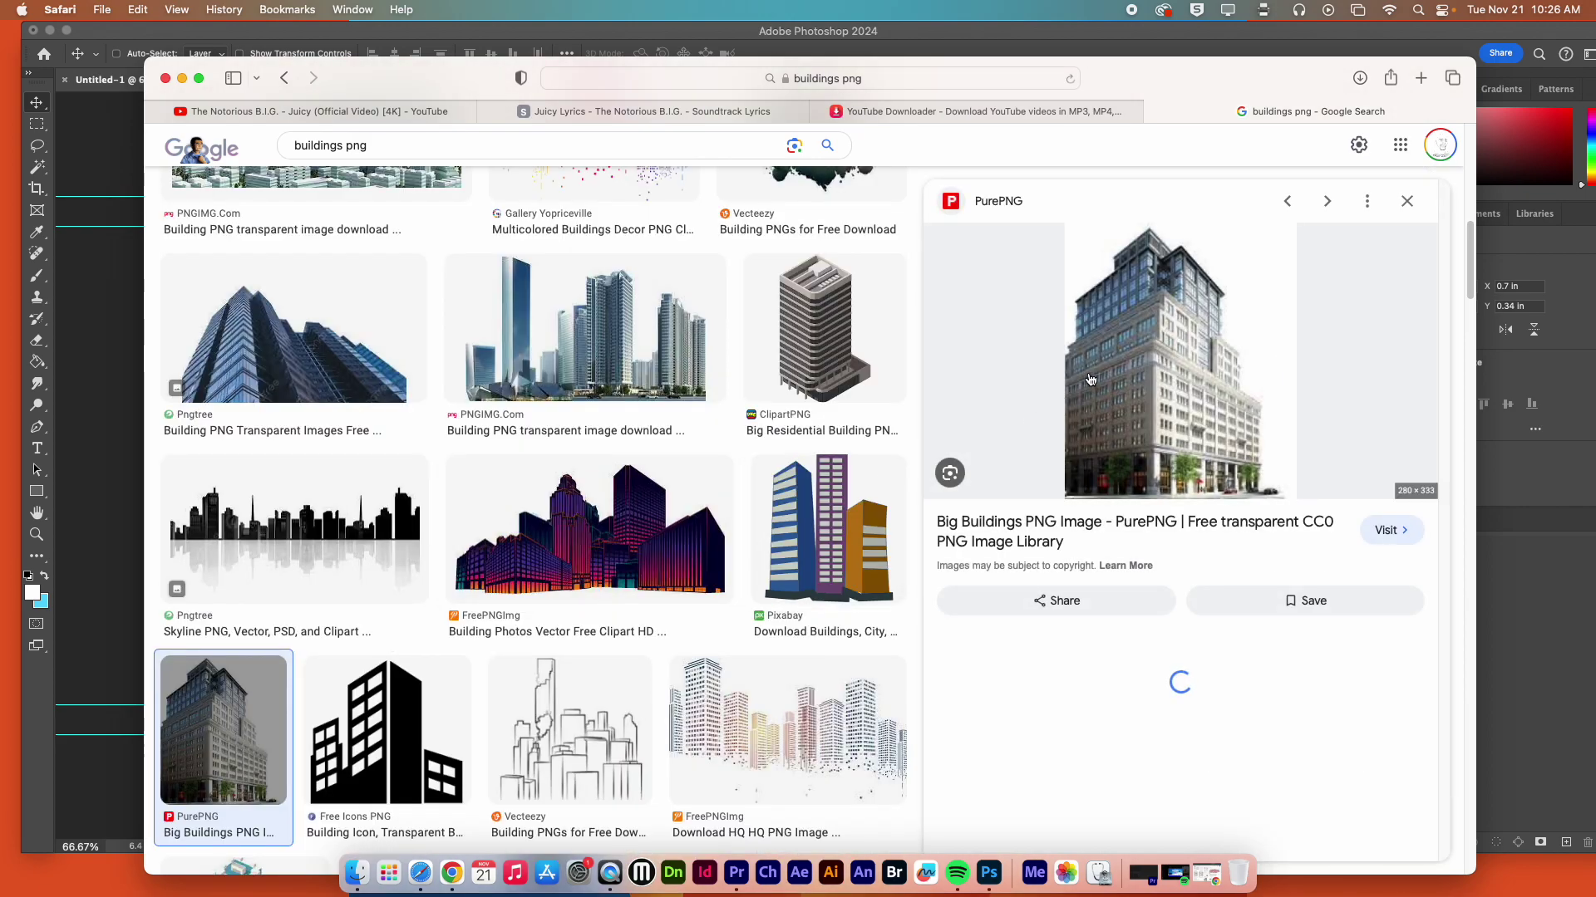
- Drag the building picture from Safari onto the canvas, shrink it to 90% and tilt it slightly
left_click_drag(1208, 83, 1293, 374)
left_click_drag(1238, 571, 534, 407)
key("super+t")
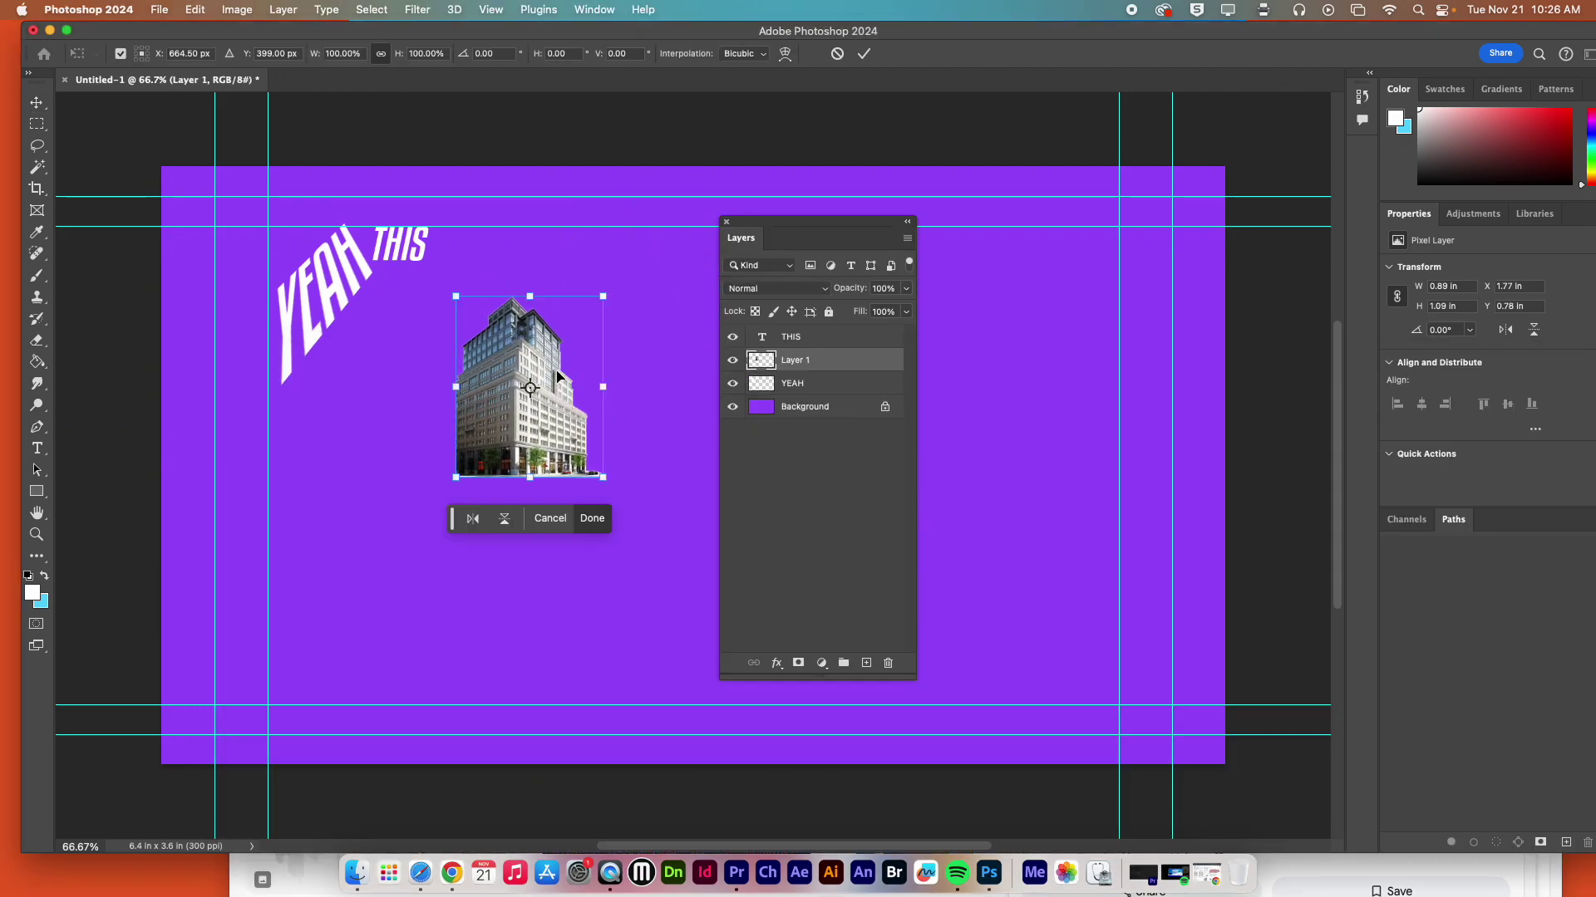
mouse_move(529, 298)
left_mouse_down()
mouse_move(534, 221)
mouse_move(541, 338)
mouse_move(532, 315)
left_mouse_up()
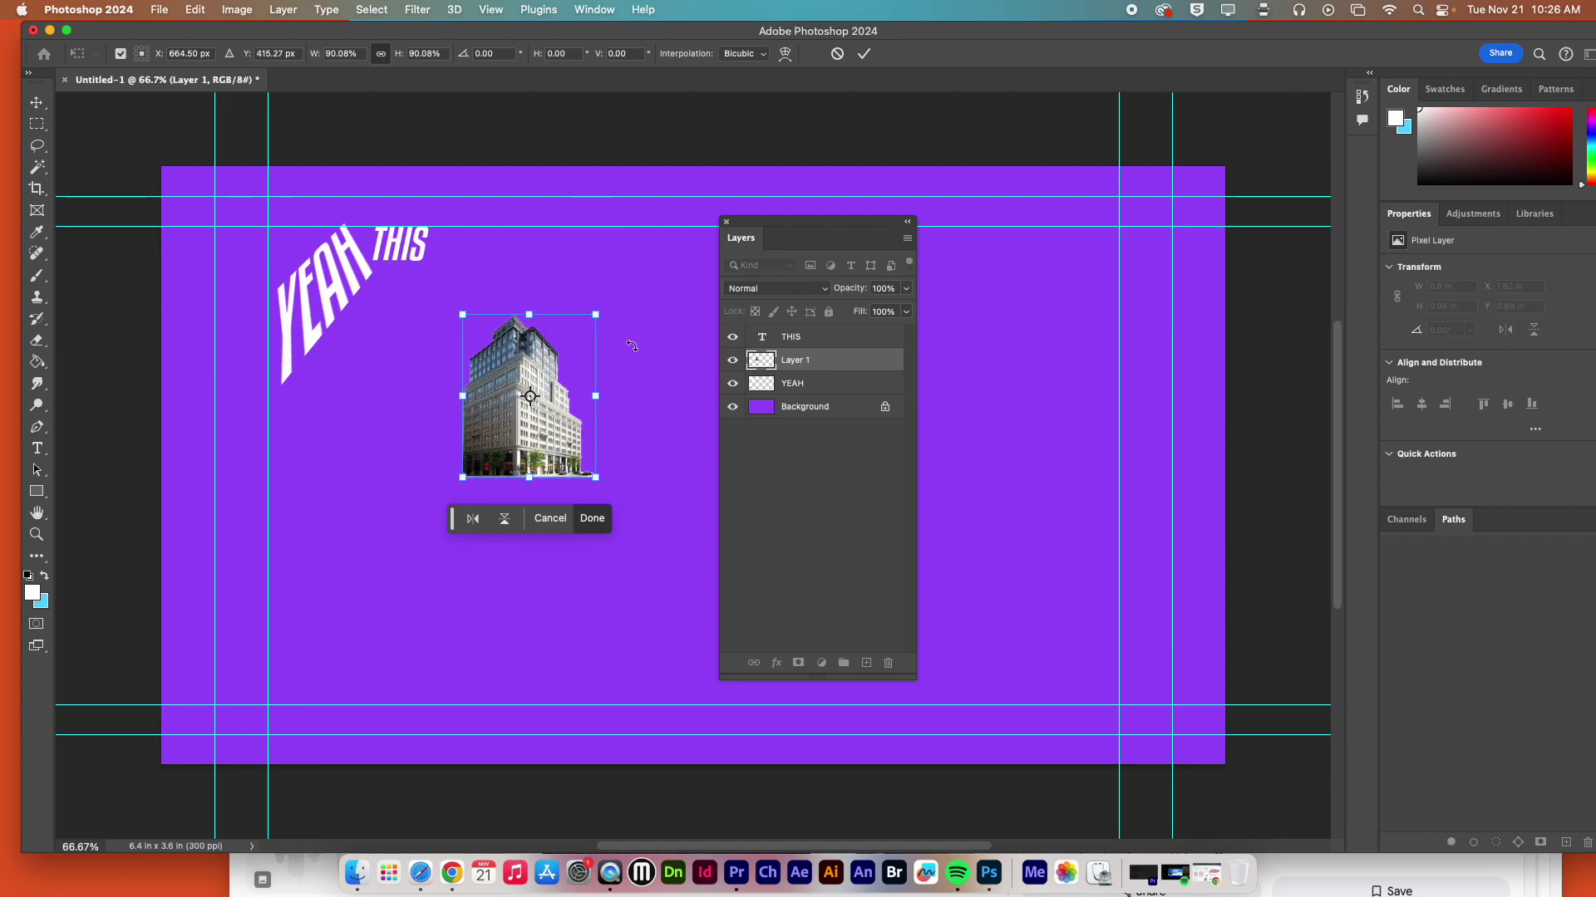
left_click_drag(645, 356, 641, 345)
- Distort the building's bottom-left corner outward, move it up-left, then discard the transform
right_click(555, 347)
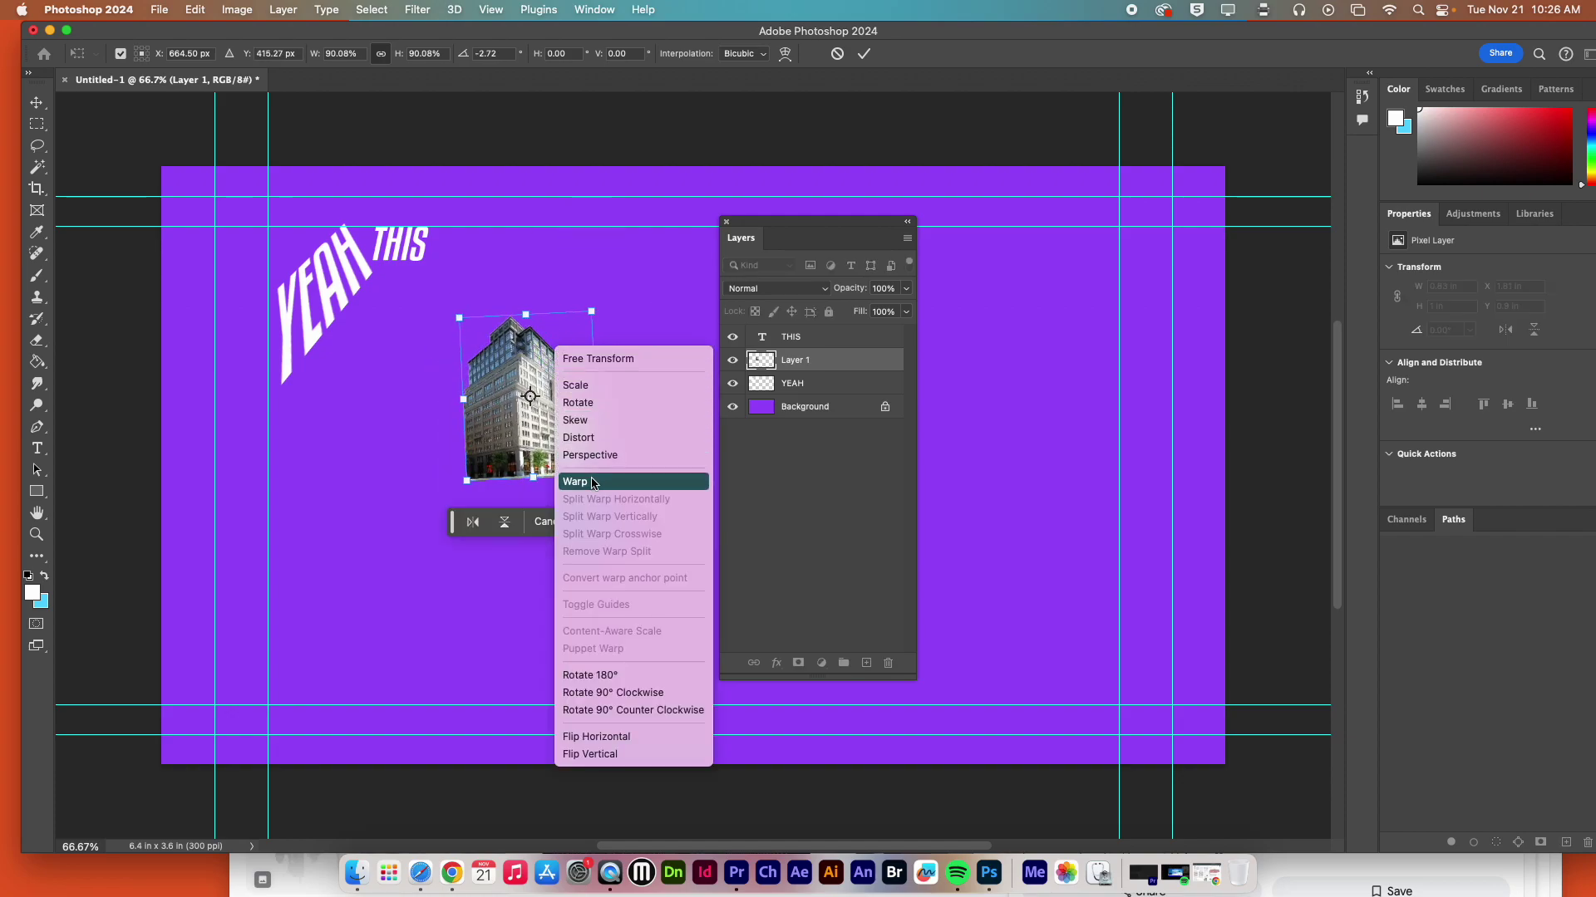
left_click(584, 438)
left_click_drag(467, 481, 335, 471)
left_click_drag(451, 436, 378, 378)
left_click(837, 54)
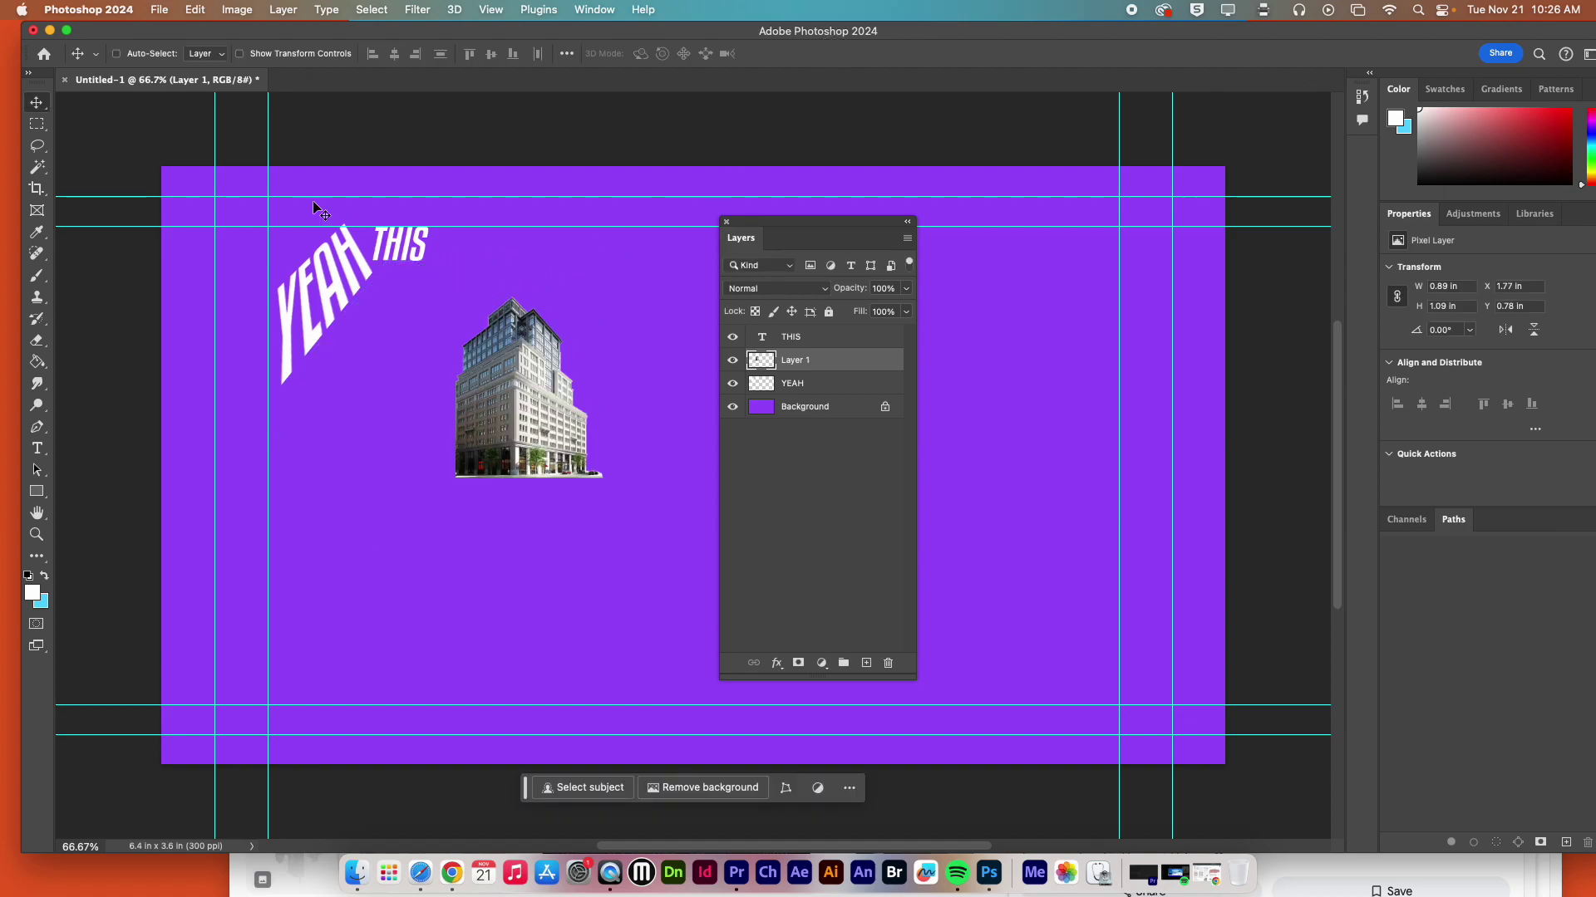
- Open Mike Kinetic type project.psd from recent files and enlarge the Layers panel on the right
left_click(166, 7)
mouse_move(250, 91)
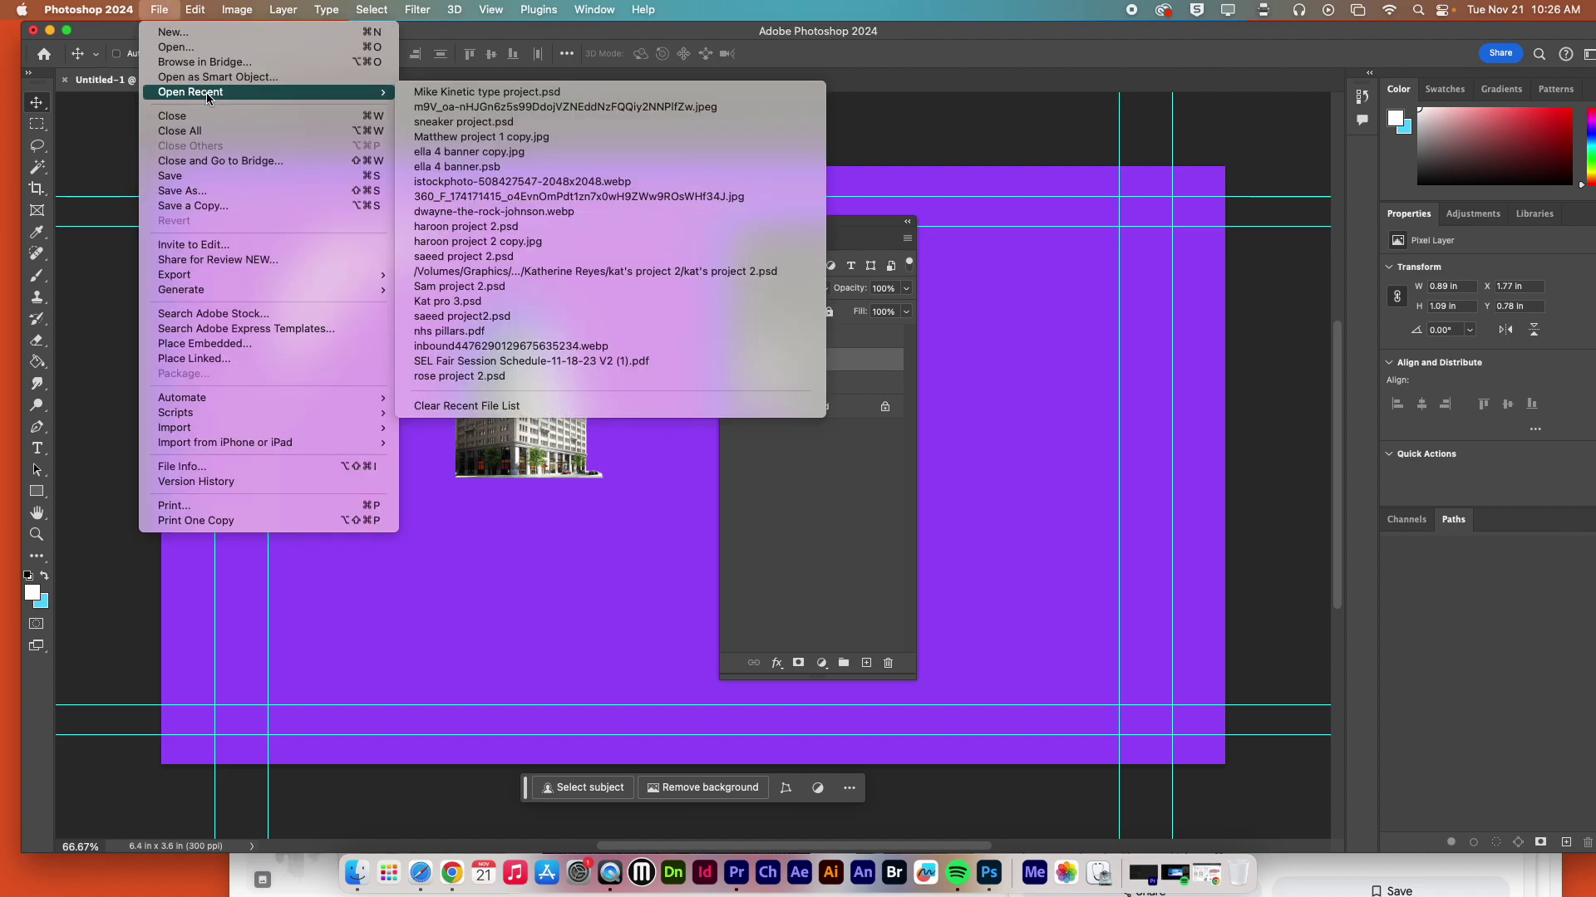
left_click(470, 91)
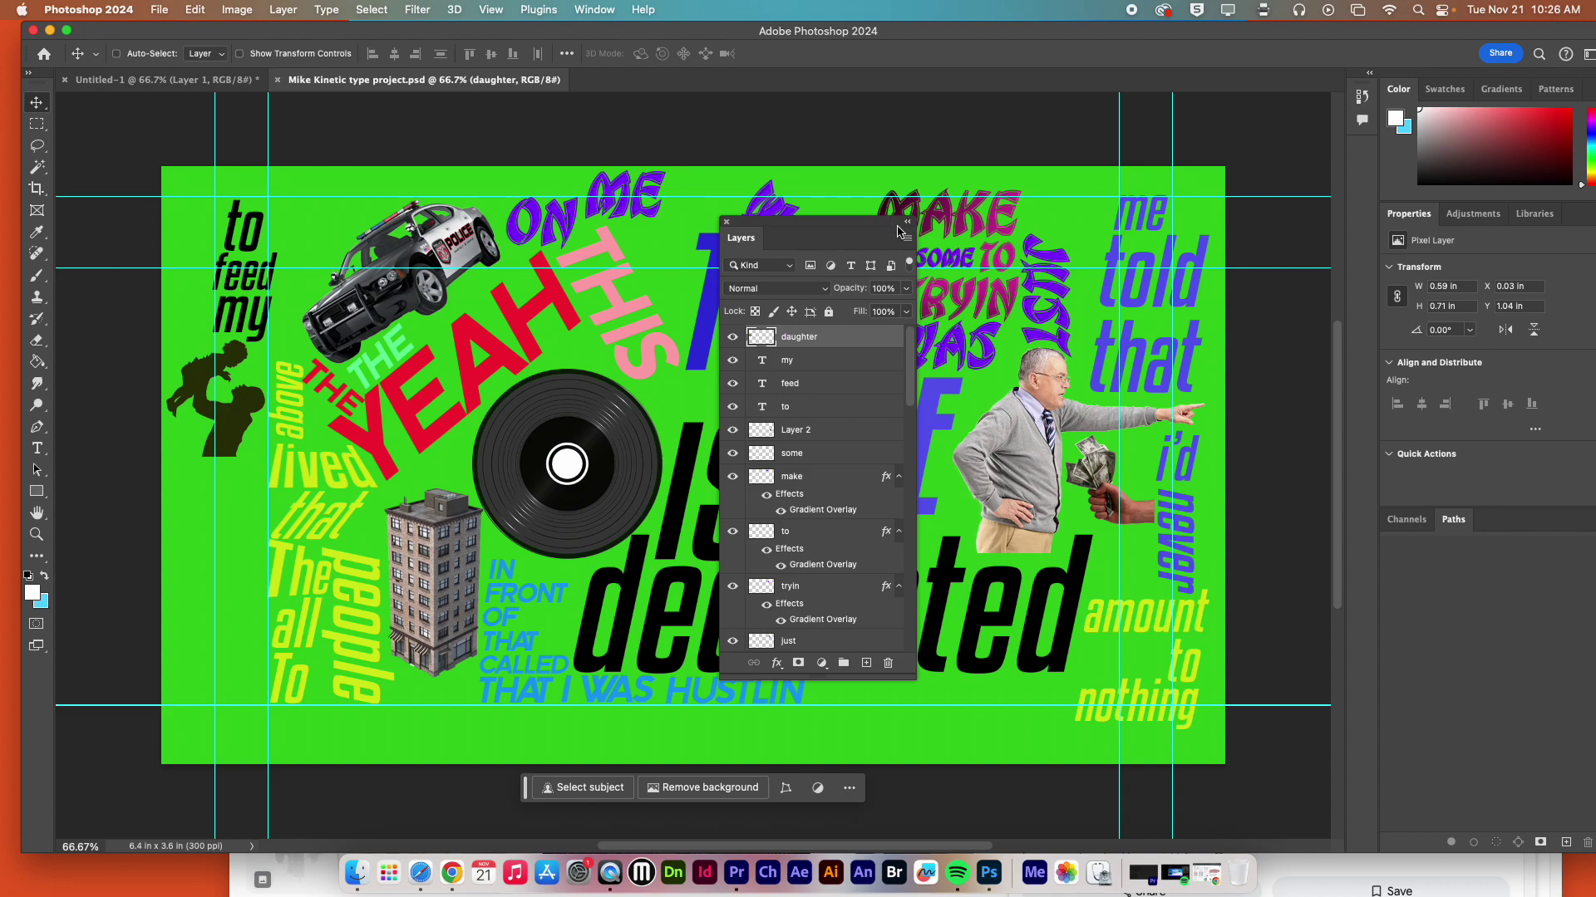
left_click_drag(812, 230, 1306, 152)
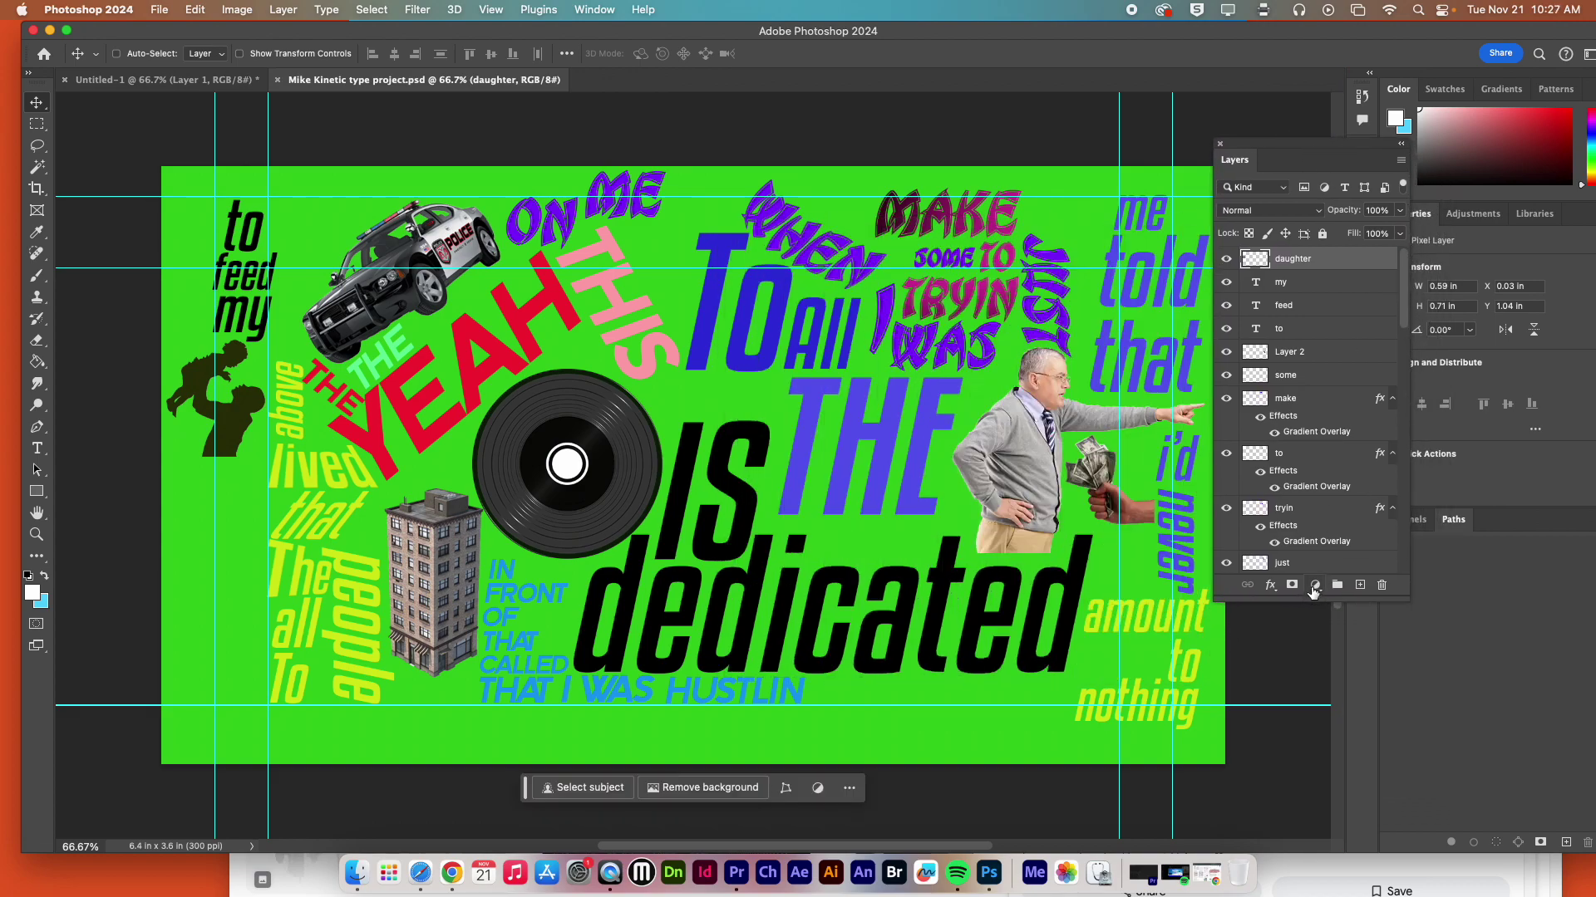
left_click_drag(1313, 592, 1313, 721)
left_click_drag(1405, 304, 1401, 663)
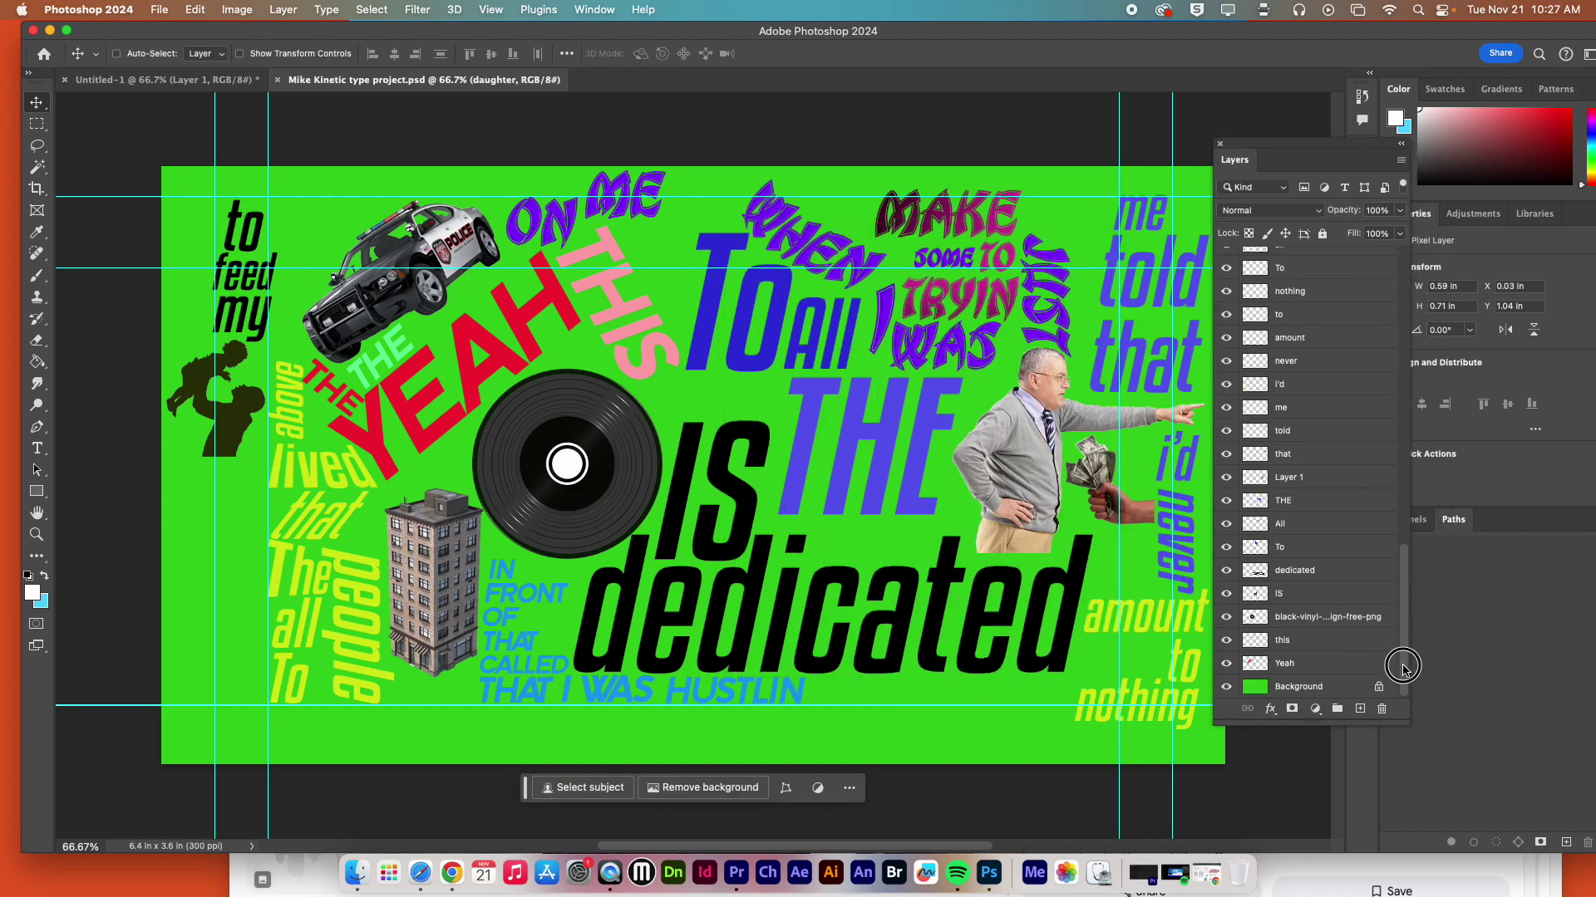